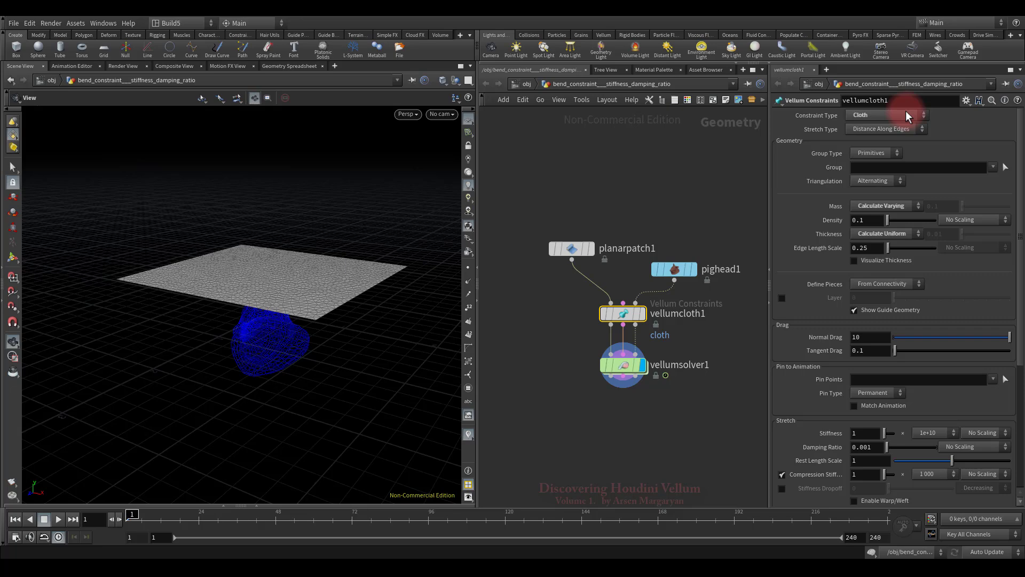
Try vellumcloth1's Distance Along Edges and Bend Across Triangles constraint types, then restore Cloth.
click(906, 113)
click(898, 138)
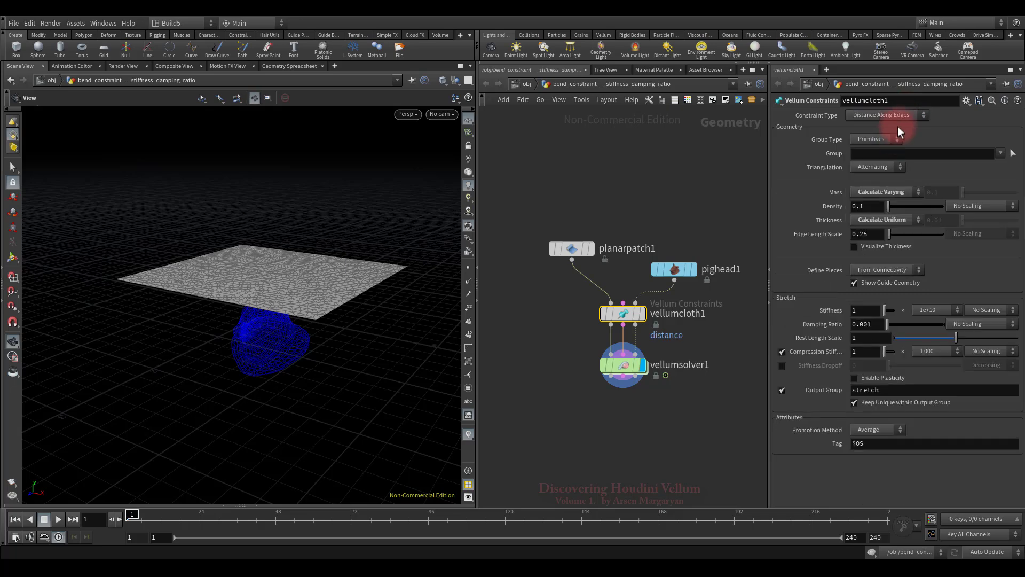
click(904, 112)
click(895, 148)
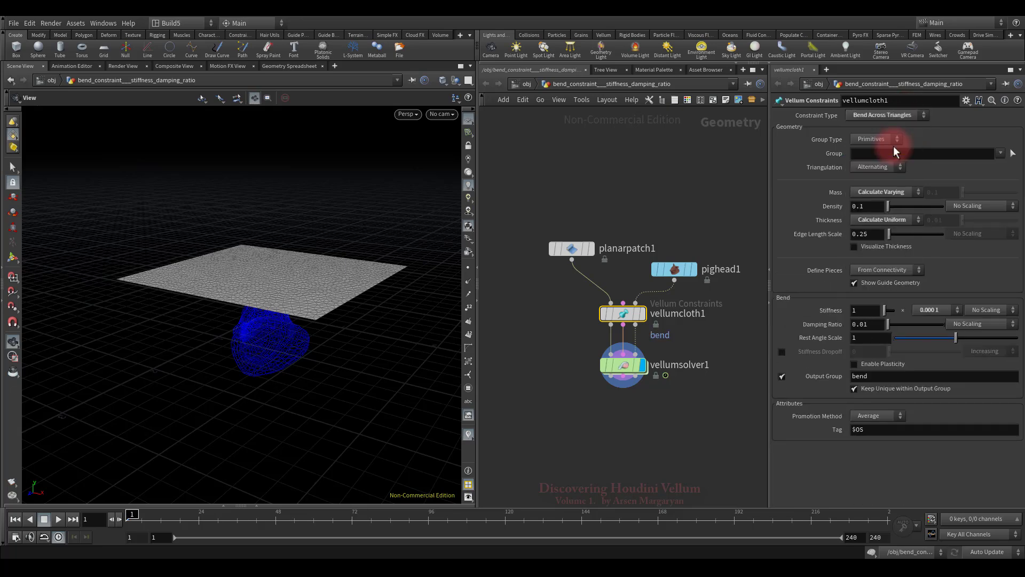
click(892, 114)
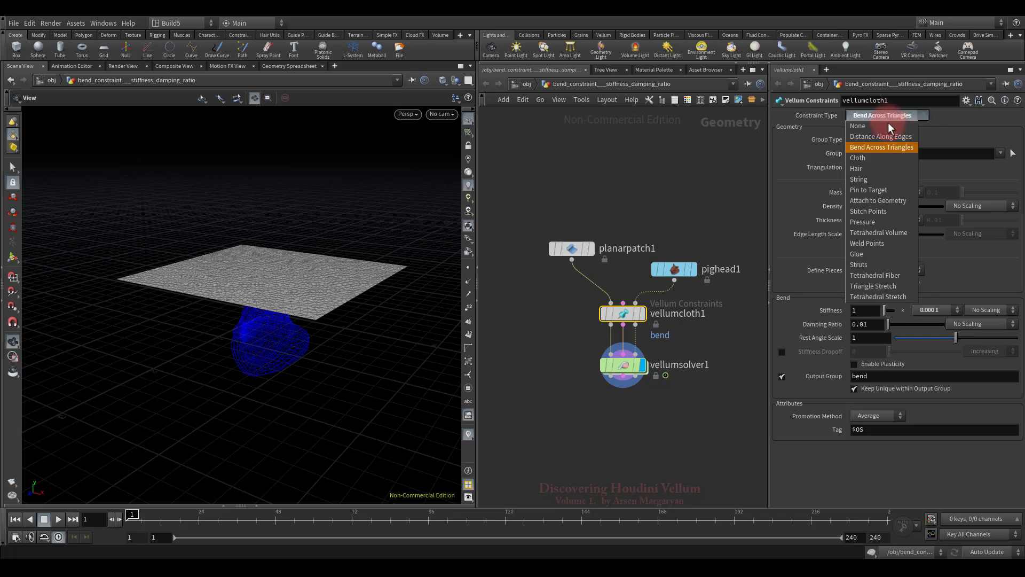
click(871, 159)
View vellumcloth1's Constraint Geometry in a spreadsheet, sorted by type with distance first, then close it.
right_click(625, 316)
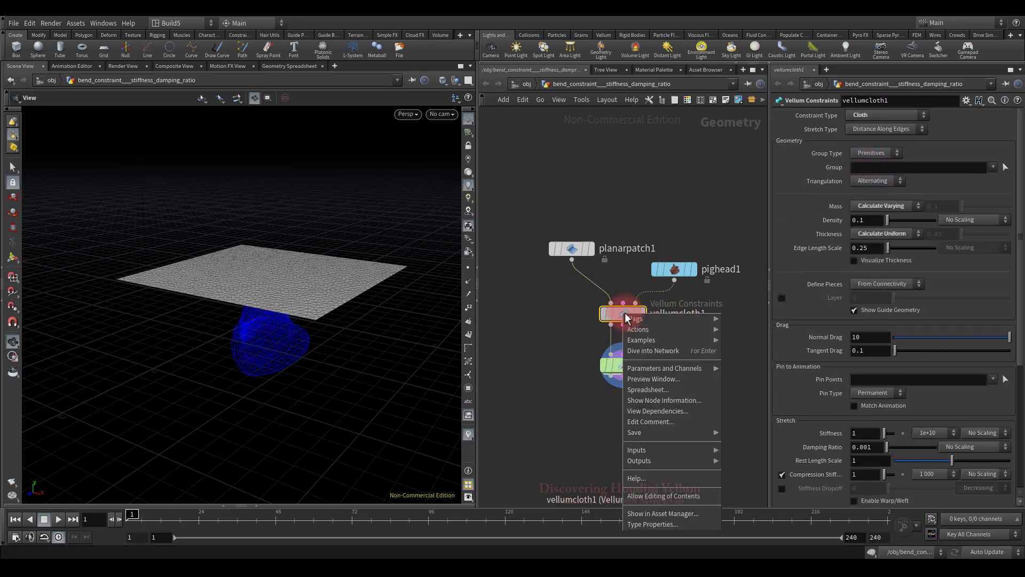
click(636, 389)
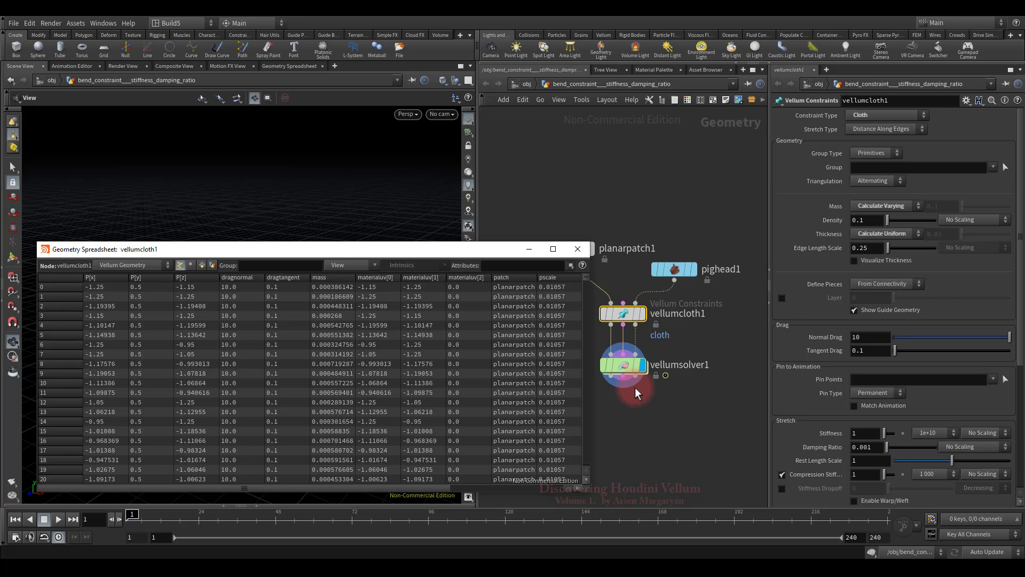
click(200, 265)
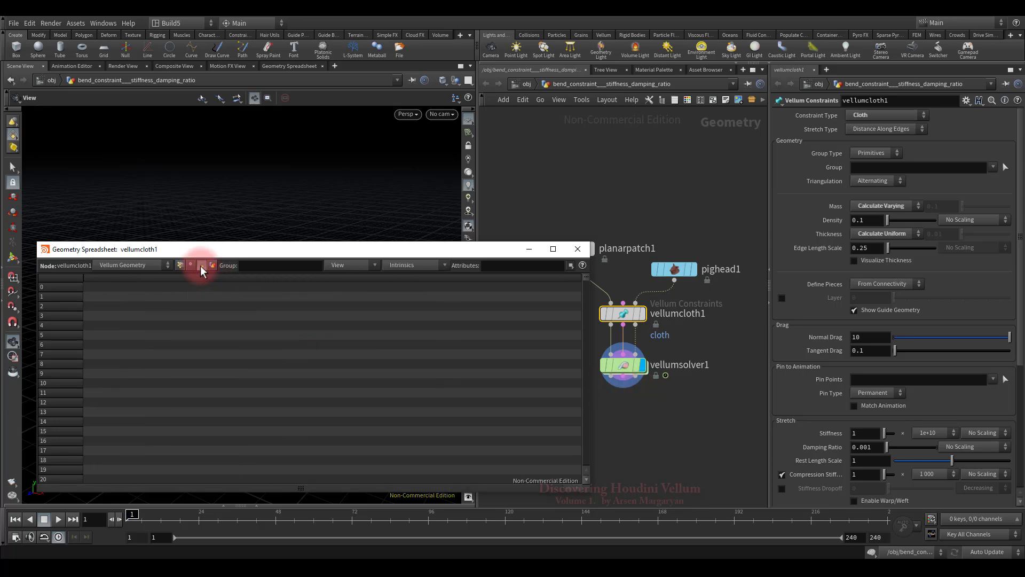
click(131, 263)
click(126, 287)
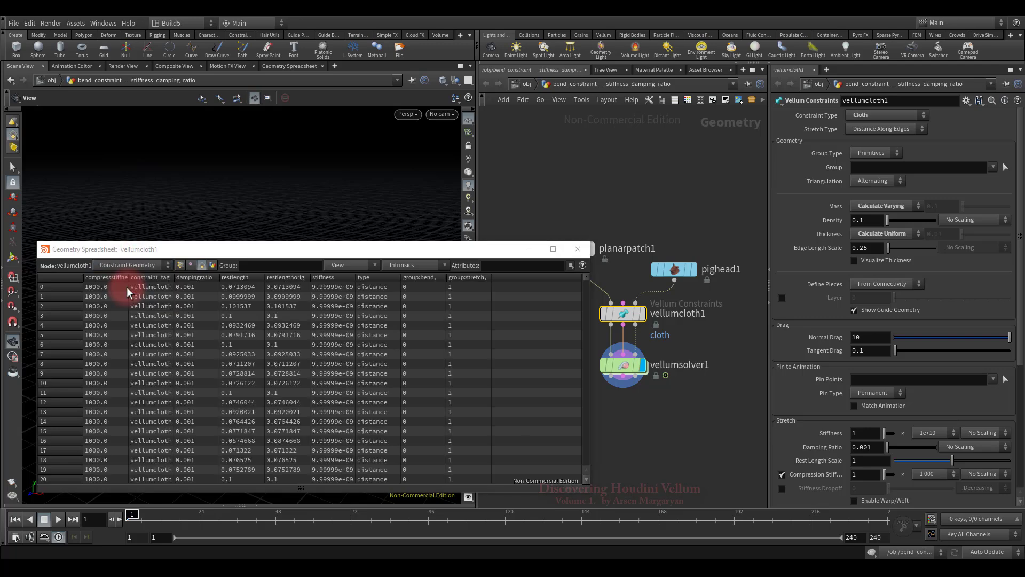
click(383, 279)
click(385, 279)
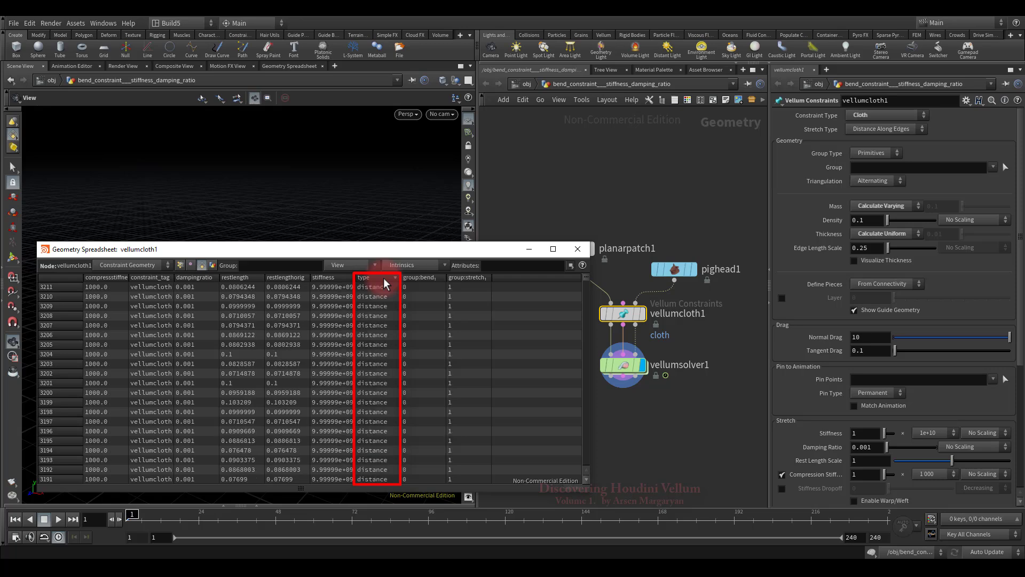
click(577, 248)
scroll(970, 409, down, 8)
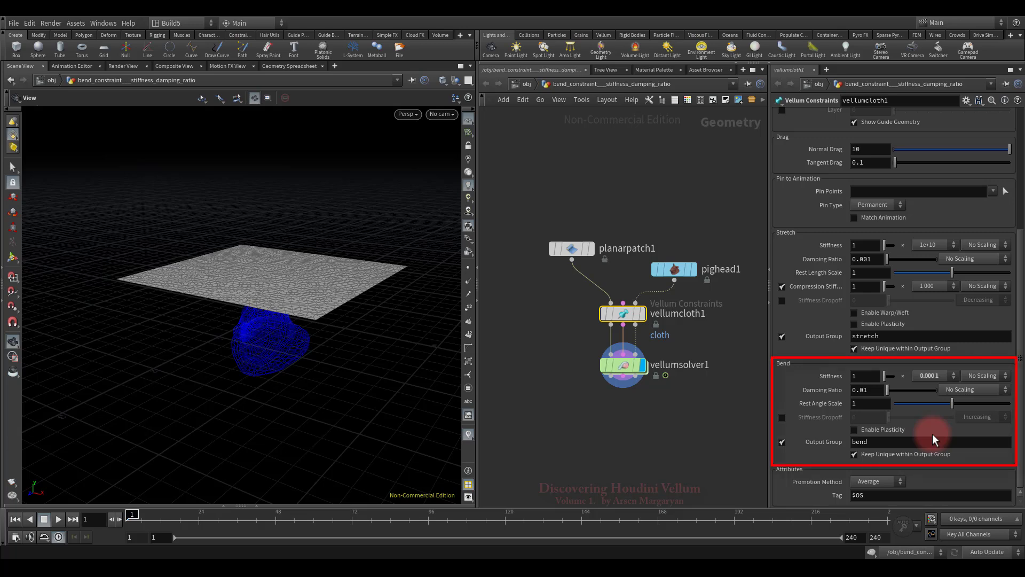
Add a Vellum Weld Points node (vellumweld1) and scroll down to its Bend options.
click(665, 461)
key(Tab)
text(vell)
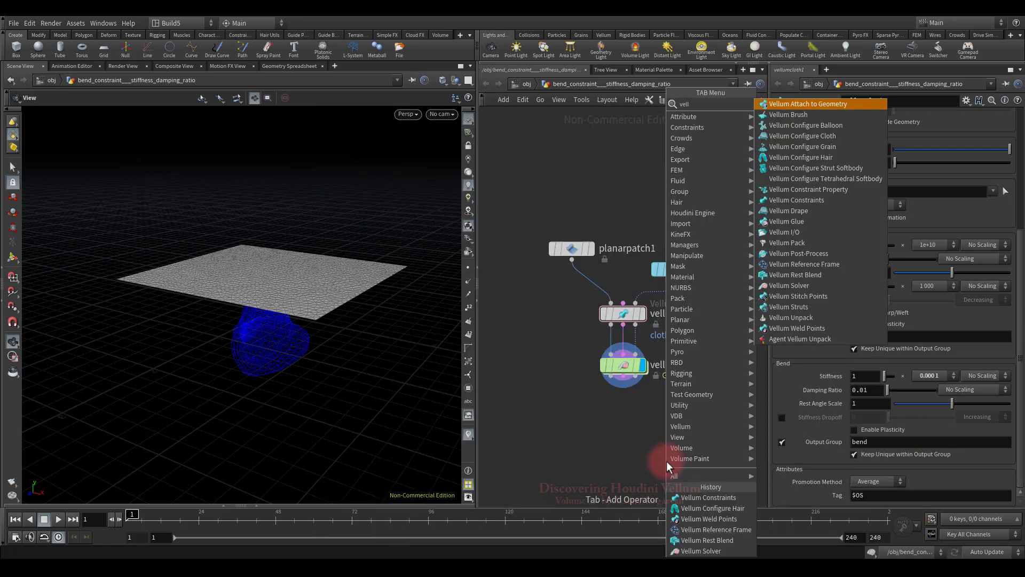
click(798, 328)
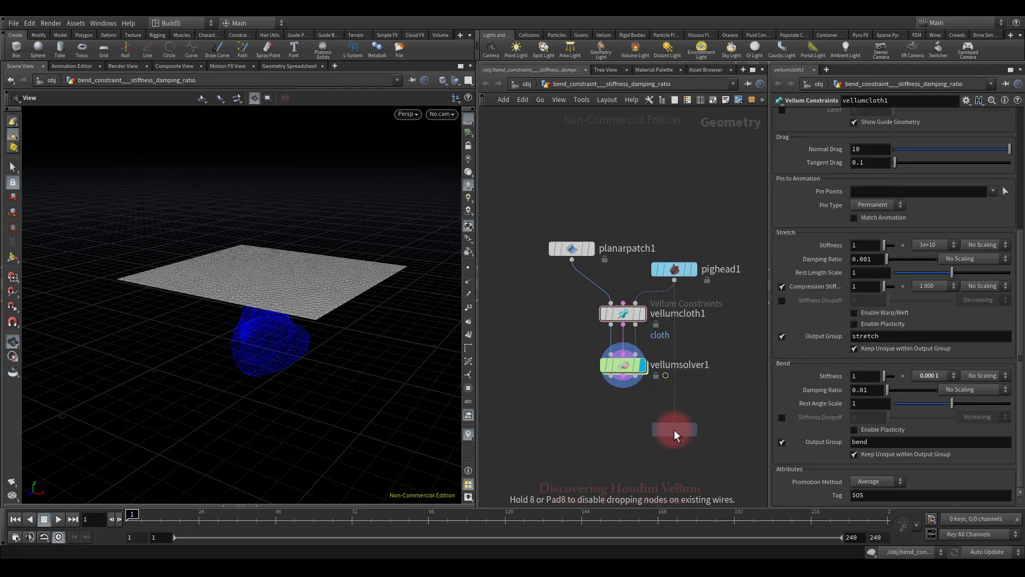
click(674, 430)
scroll(908, 425, down, 3)
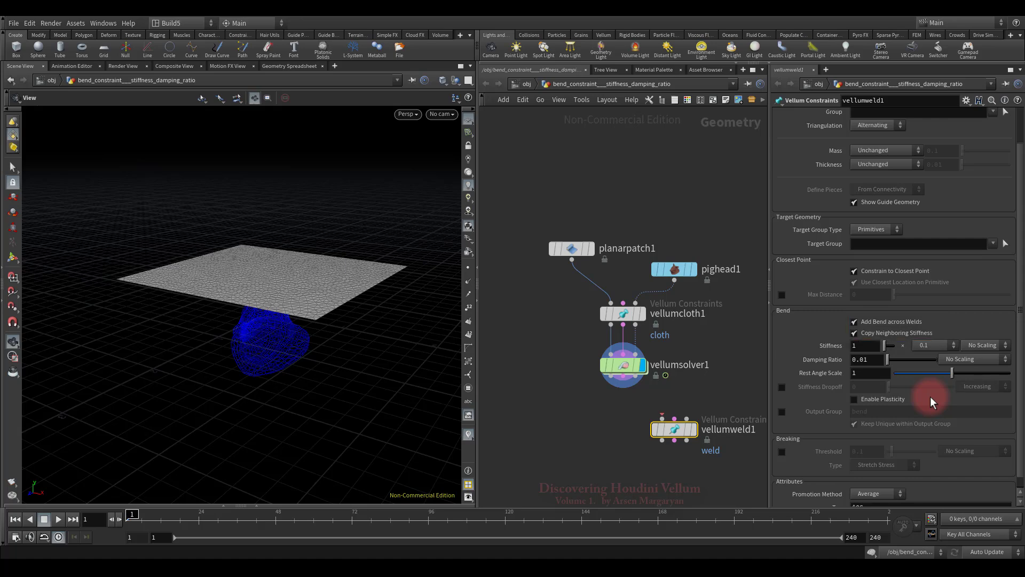
Delete vellumweld1, add a Vellum hair constraints node below the solver, and review its bend settings.
key(Delete)
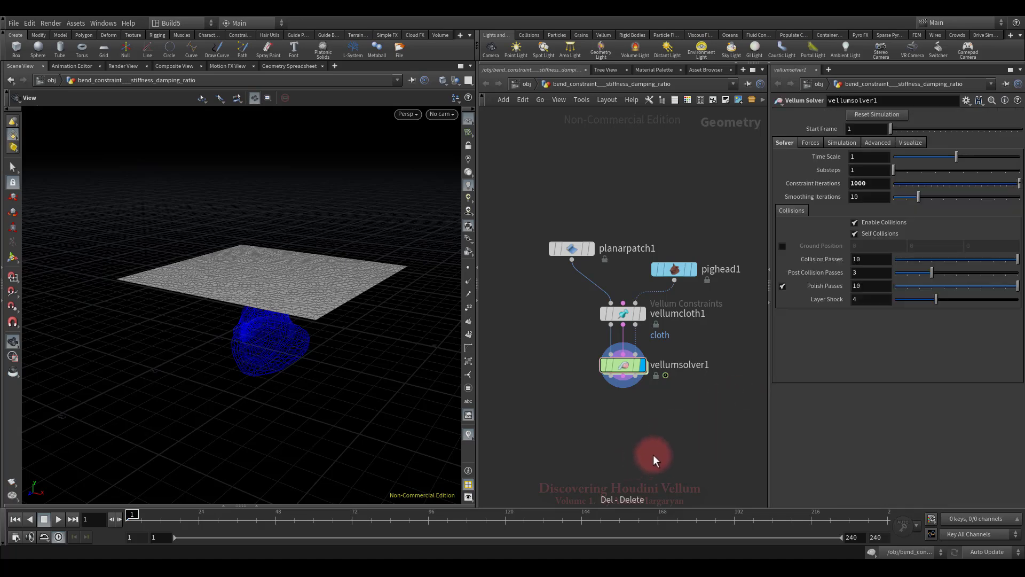
key(Tab)
text(ve)
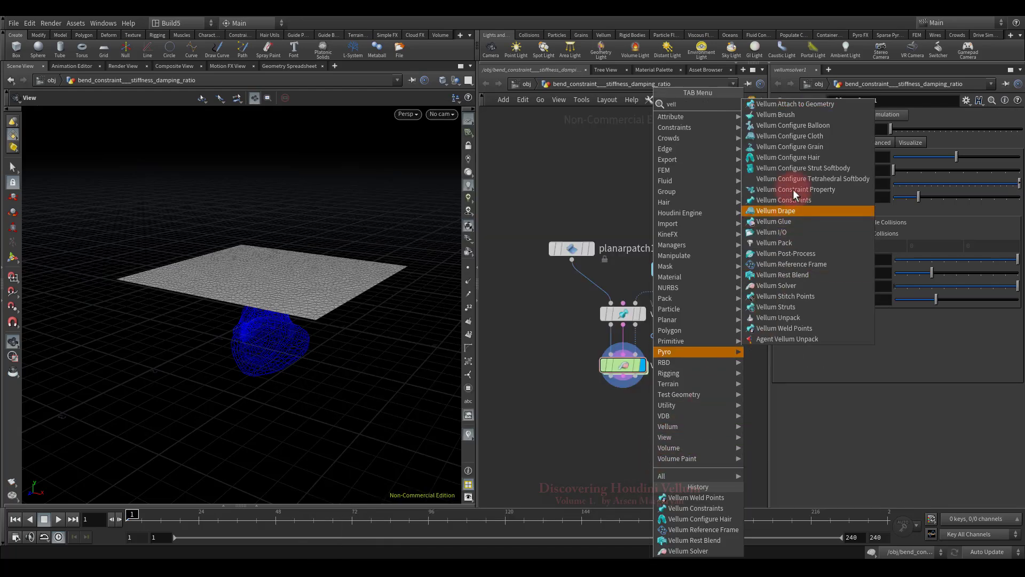
click(793, 157)
click(681, 430)
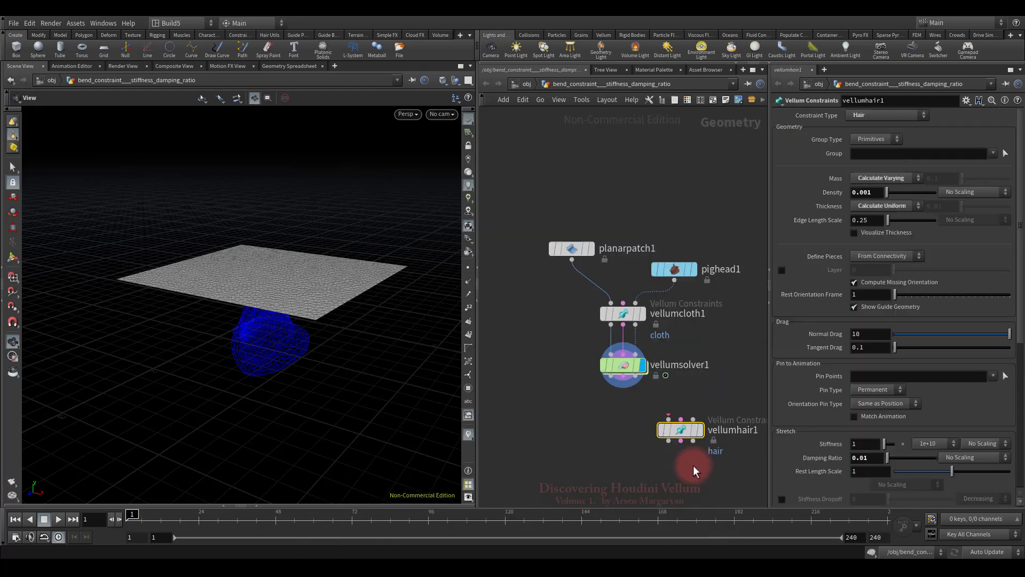
scroll(929, 421, down, 3)
scroll(945, 406, down, 3)
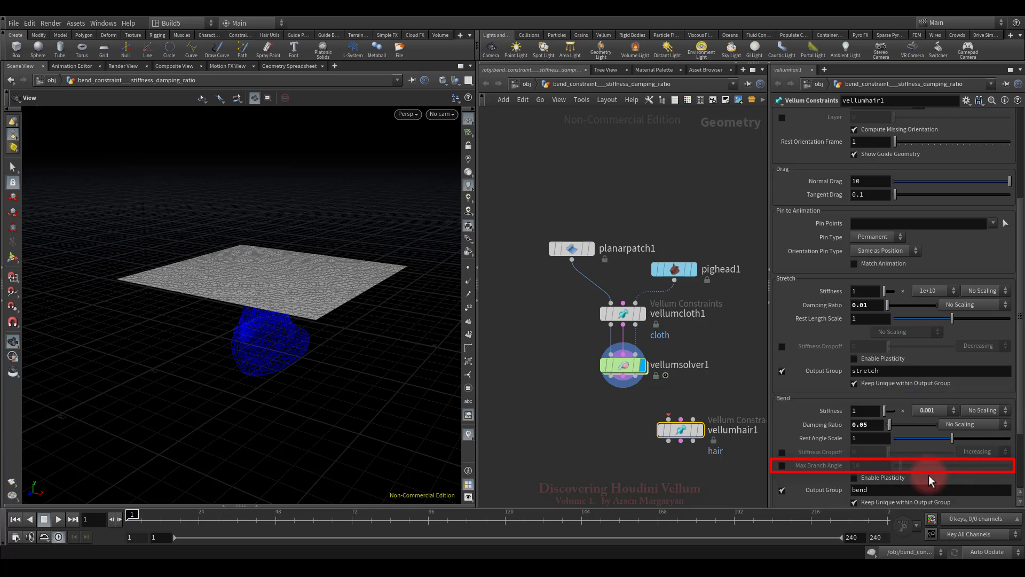
scroll(954, 301, up, 6)
Switch vellumhair1's constraint type from Hair to Pin to Target.
click(870, 113)
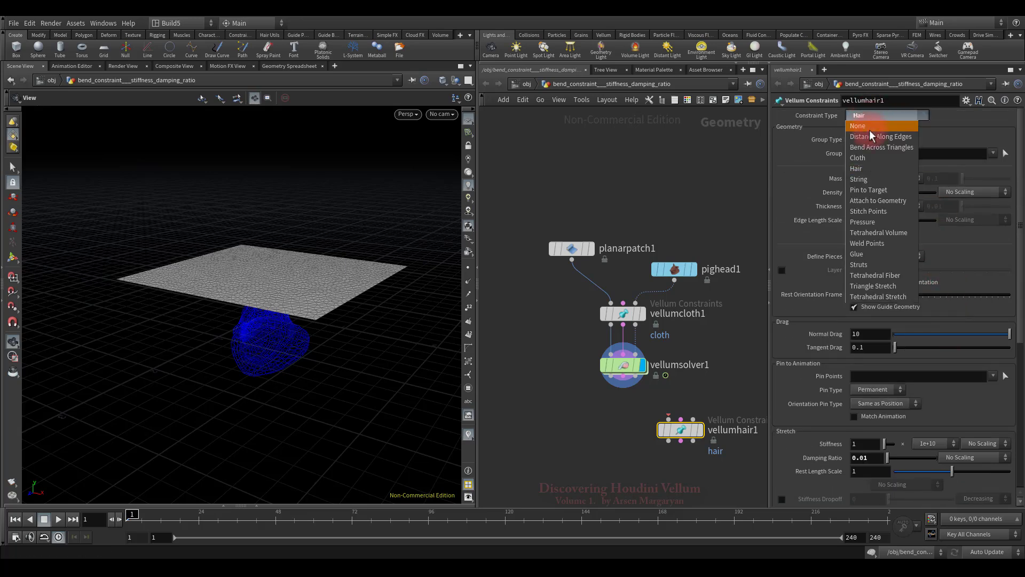
click(875, 191)
scroll(934, 363, down, 5)
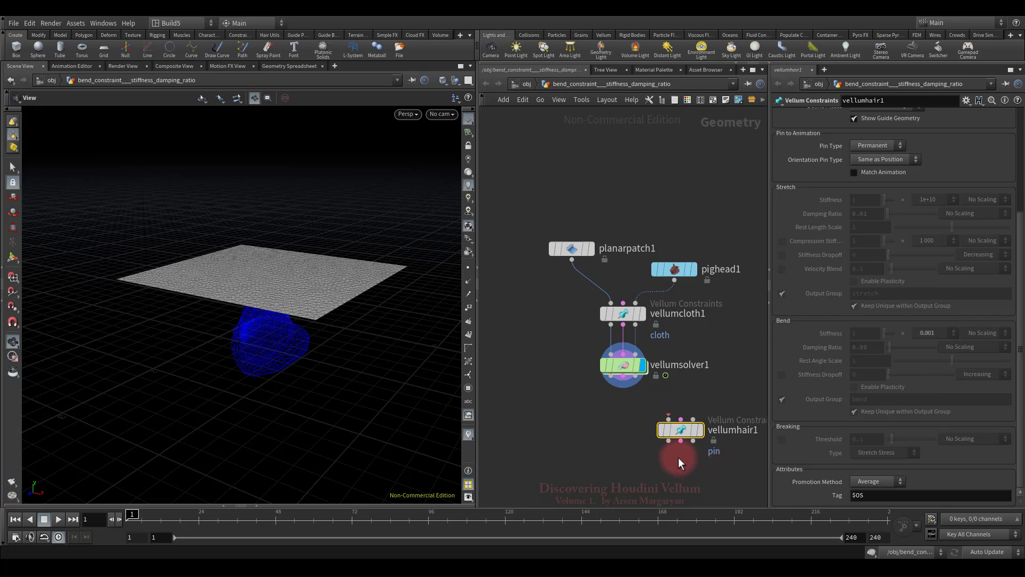
Delete vellumhair1, select vellumcloth1, and play the sim before rewinding to frame 1.
key(Delete)
drag(560, 291, 670, 341)
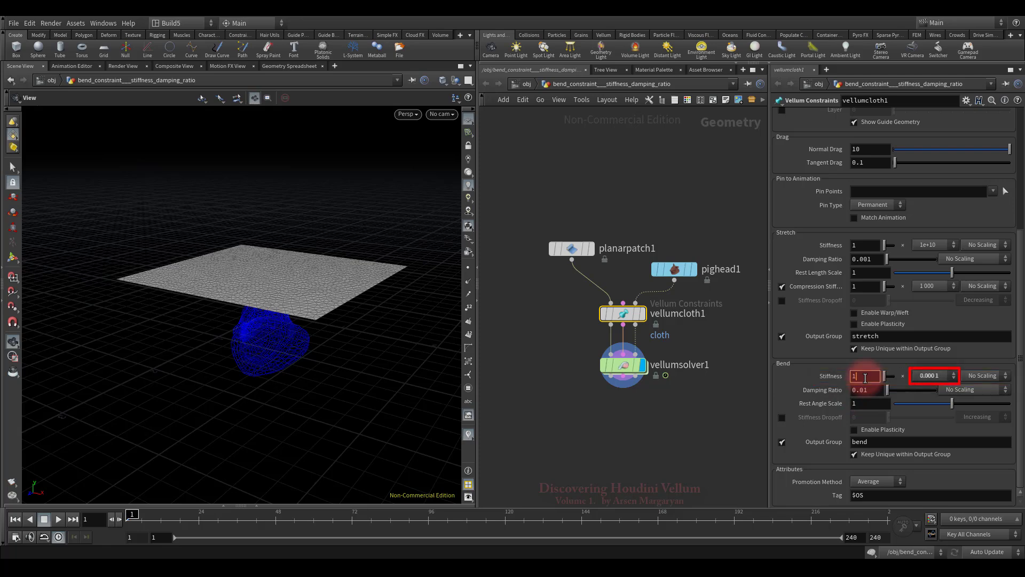
click(59, 519)
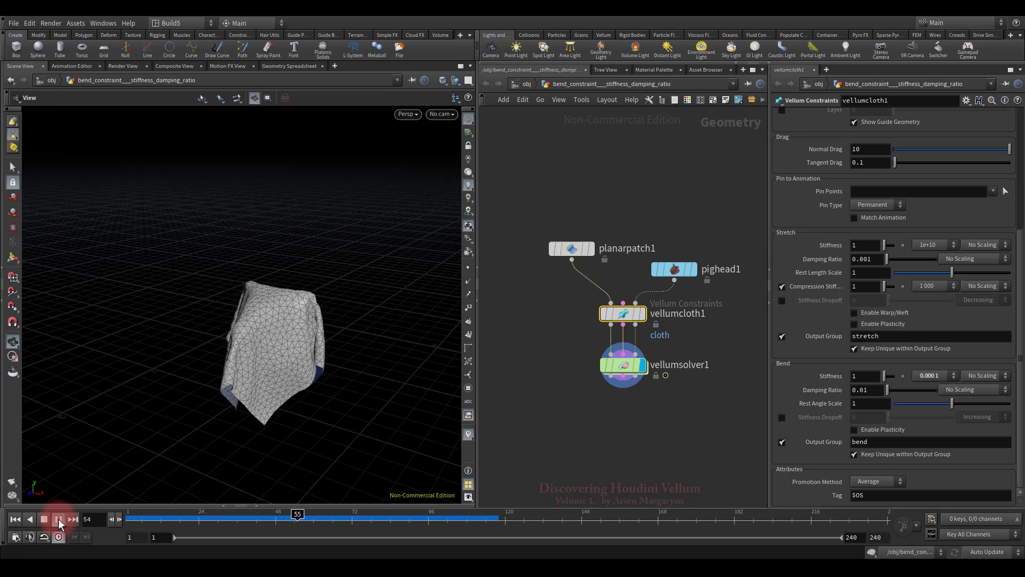
click(29, 519)
click(15, 519)
Set vellumcloth1's bend stiffness multiplier to 0.001 and replay the drape over the pighead.
click(928, 375)
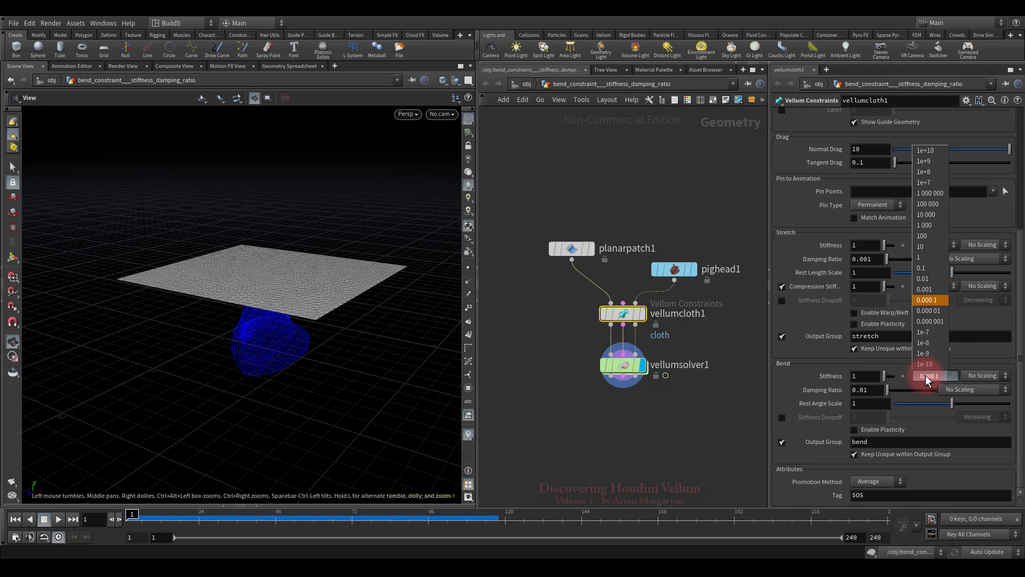
click(926, 288)
click(167, 494)
click(58, 519)
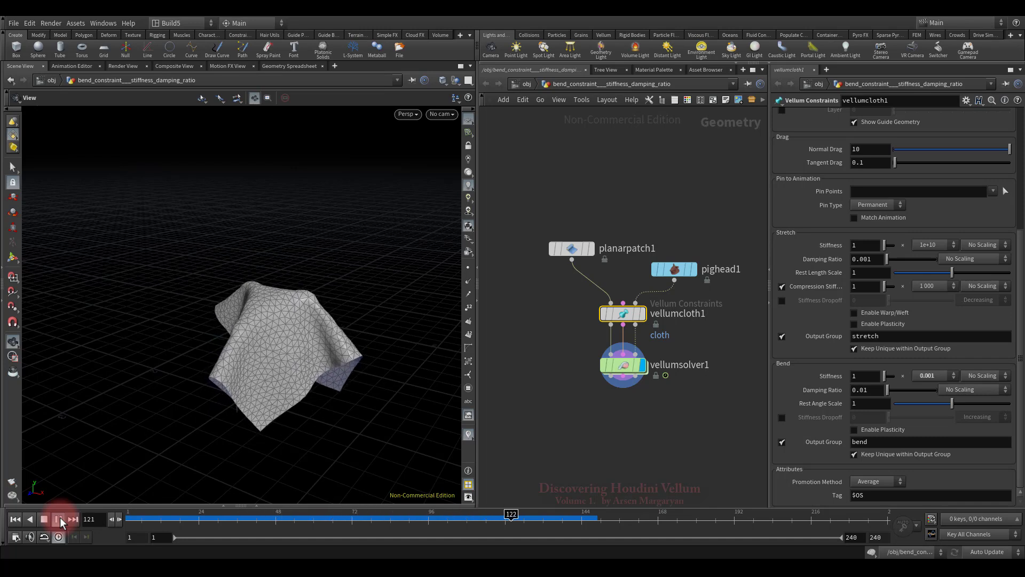
Set the bend stiffness multiplier to 1, play the drape, then rewind to frame 1.
click(47, 518)
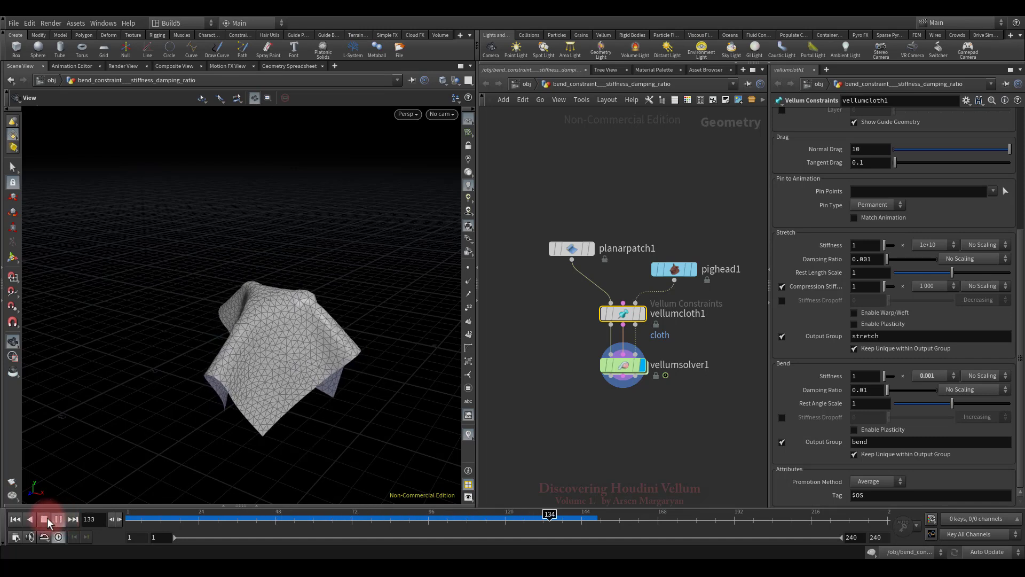
click(15, 517)
click(938, 376)
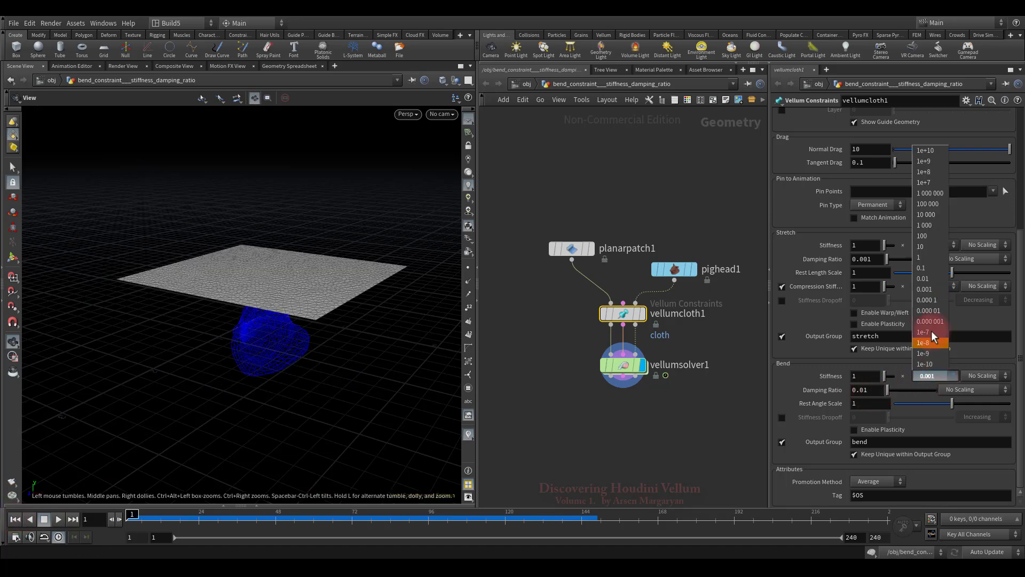
click(924, 257)
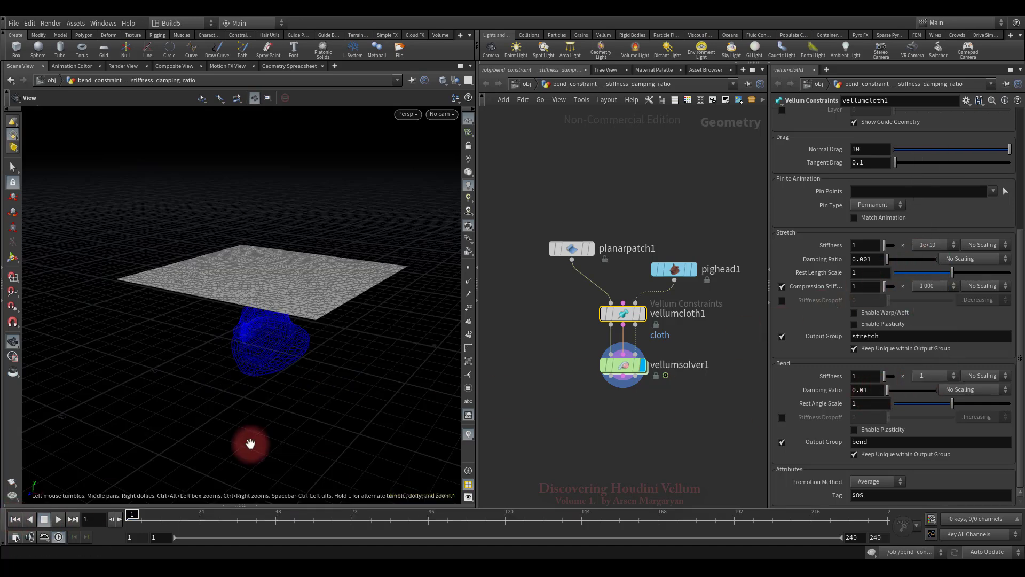
click(57, 519)
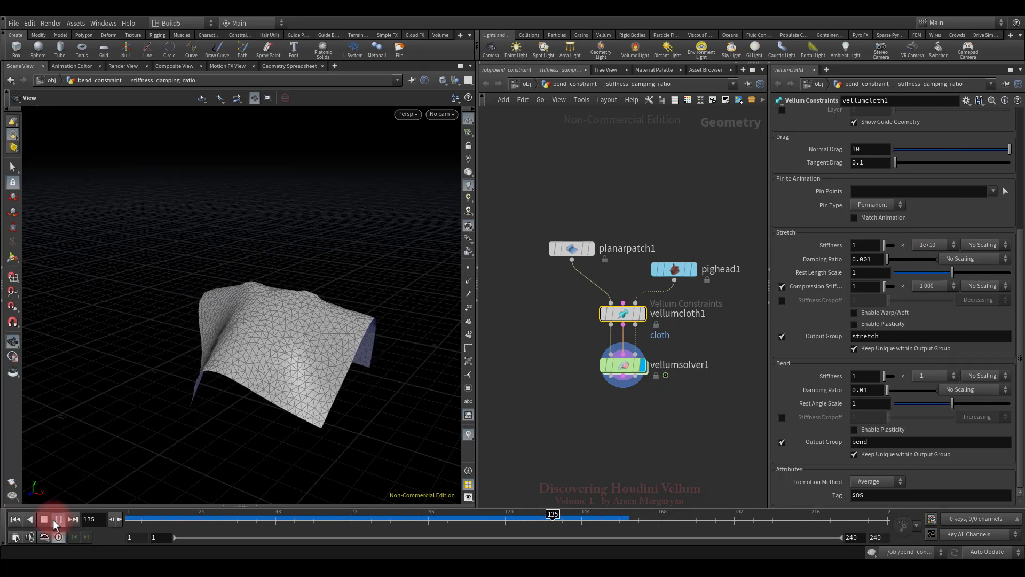
click(45, 519)
click(15, 519)
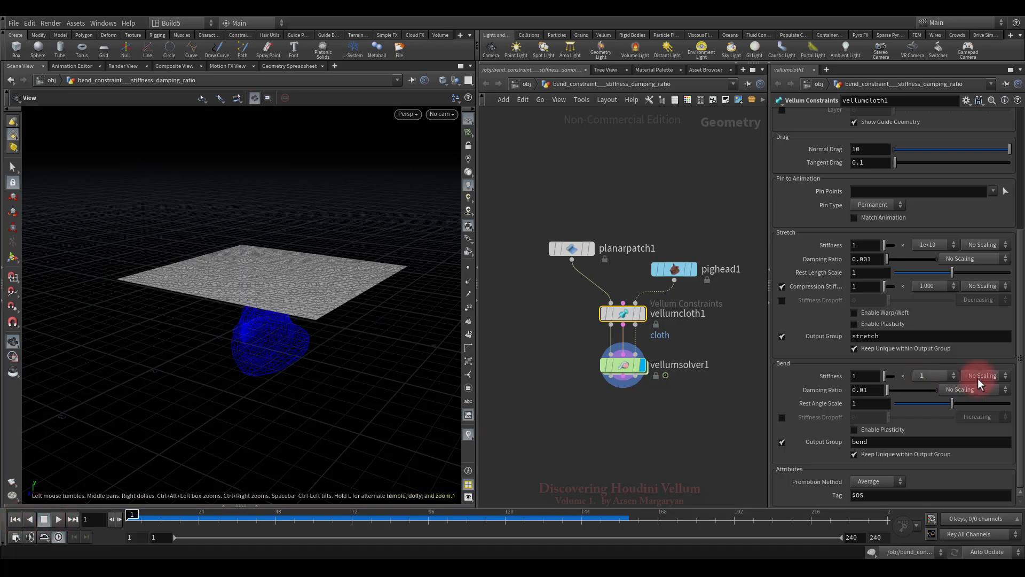
Set the bend stiffness multiplier to 1e+10, preview the very stiff cloth, and rewind to frame 1.
click(943, 377)
click(927, 149)
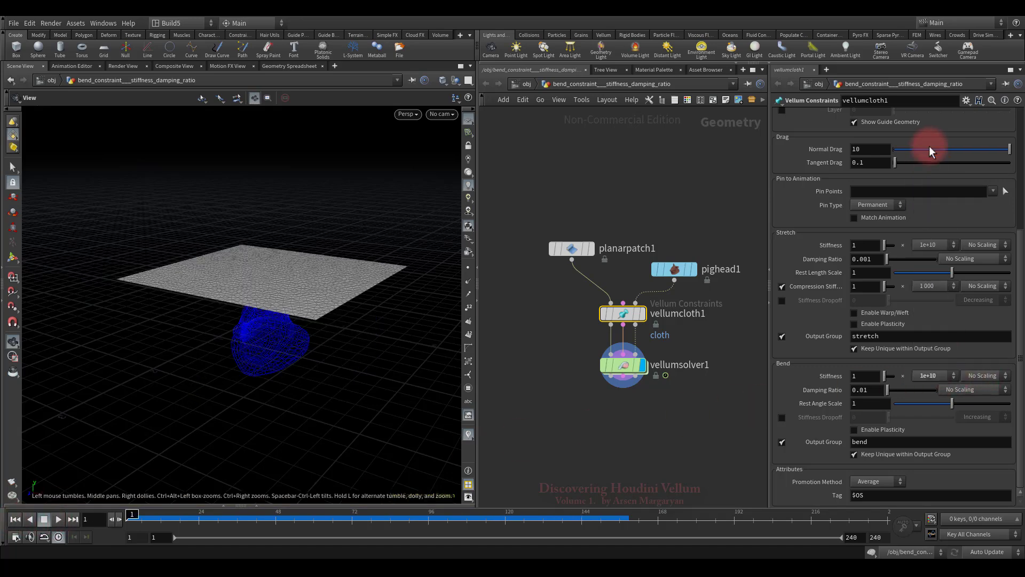
click(622, 315)
click(58, 520)
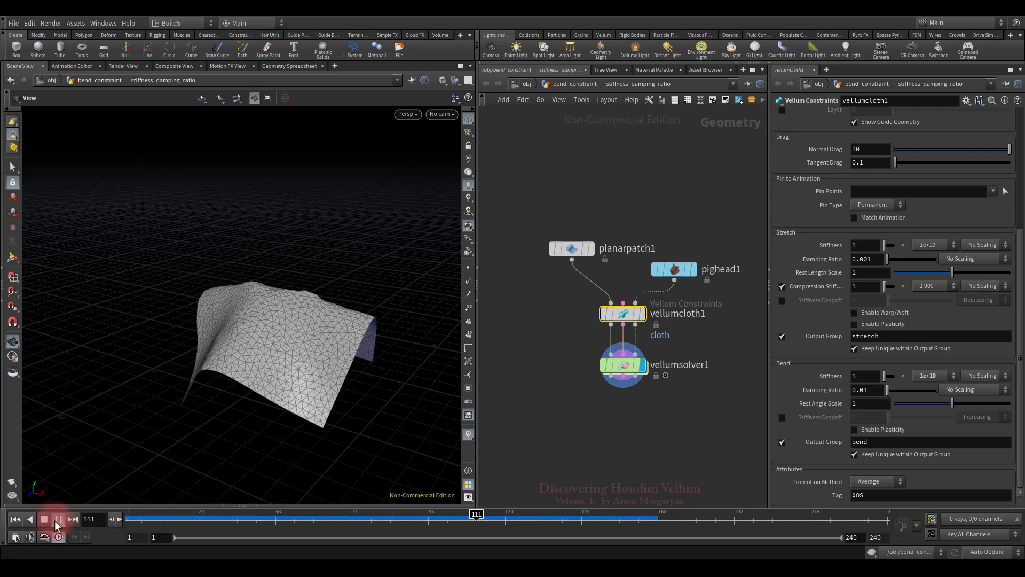
click(44, 519)
click(15, 519)
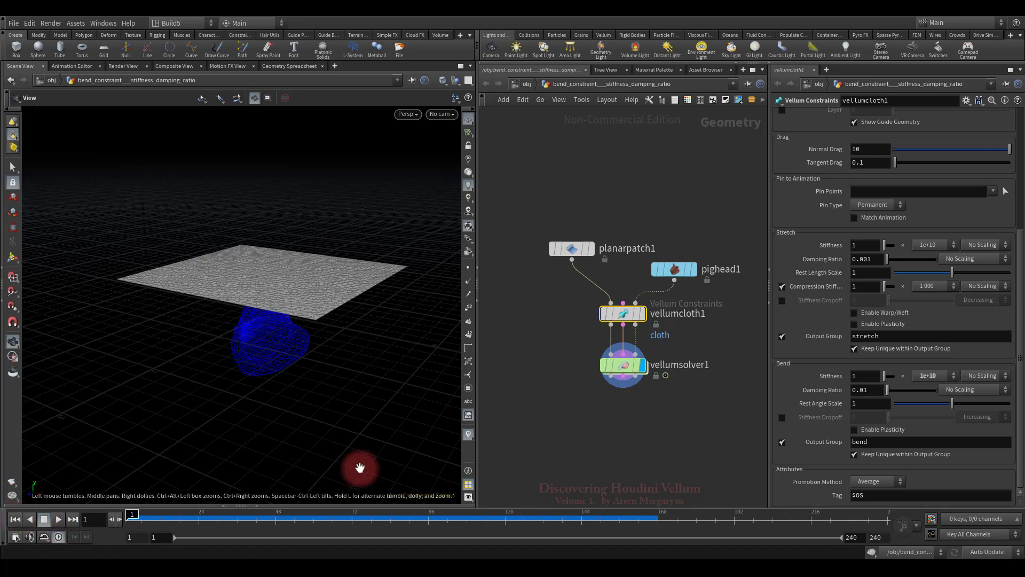
Set vellumsolver1's Constraint Iterations to 1000, preview the drape, and rewind to frame 1.
drag(534, 345, 685, 401)
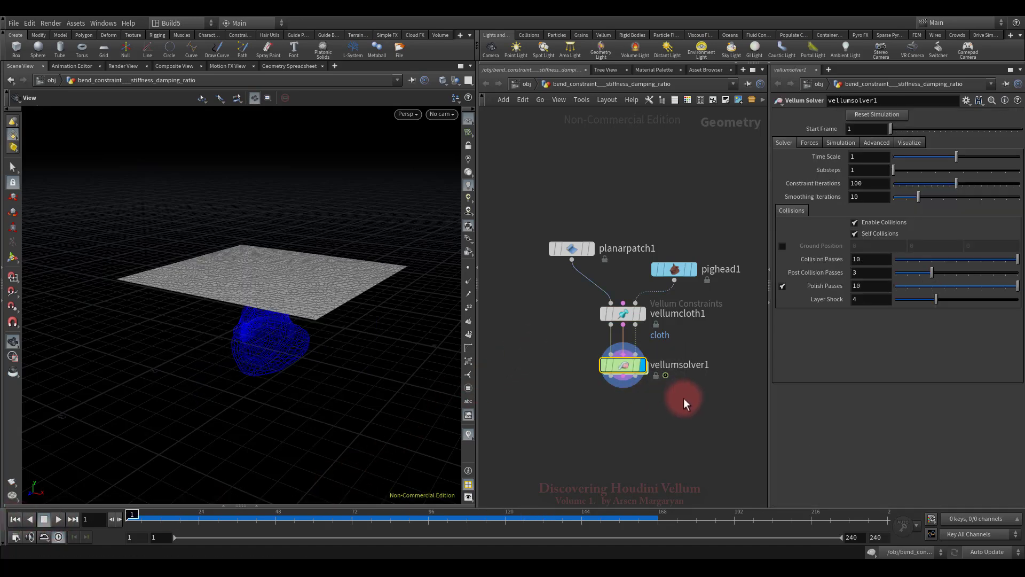
click(876, 186)
text(0)
key(Return)
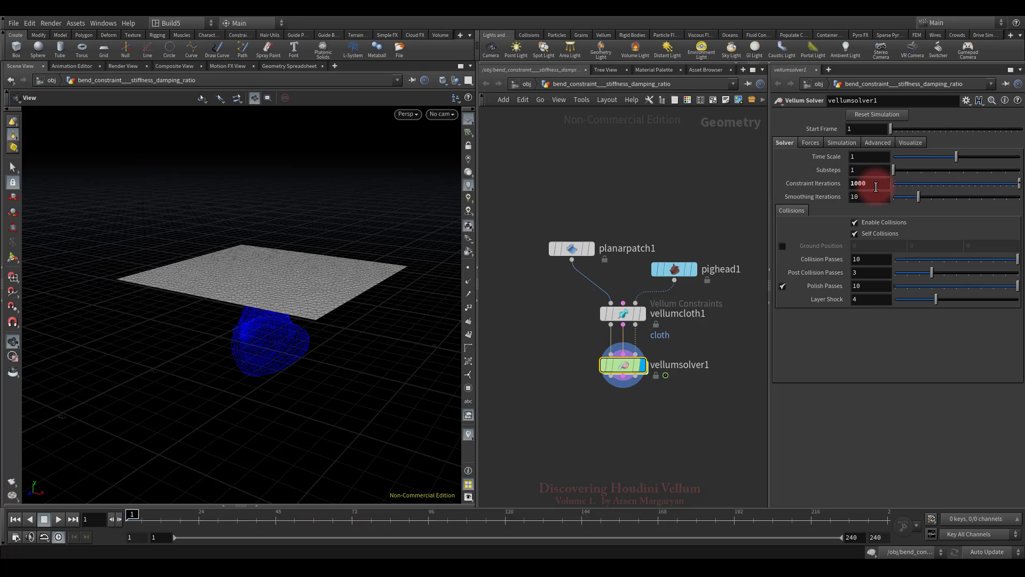
click(57, 522)
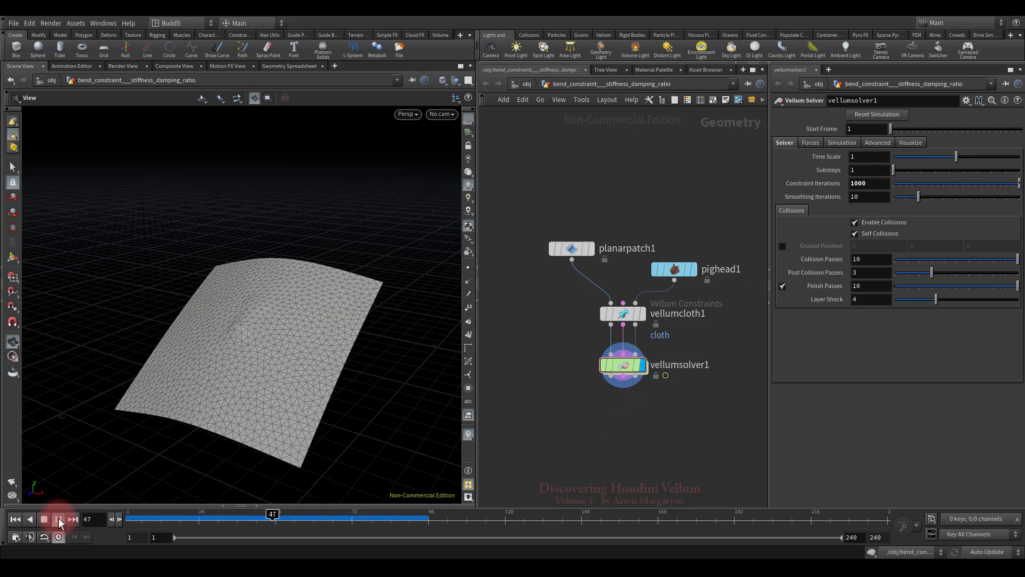
click(59, 519)
click(15, 519)
Rewind to frame 1 and select the Constraint Iterations value for replacement.
click(866, 255)
click(881, 182)
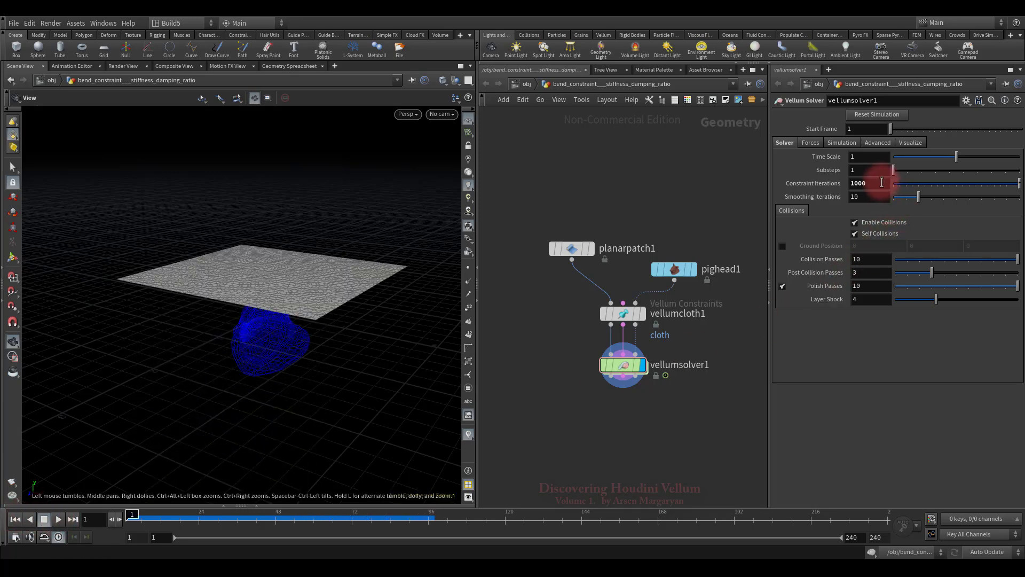
click(881, 182)
Enter 300 constraint iterations and set the solver's Substeps to 5.
text(300)
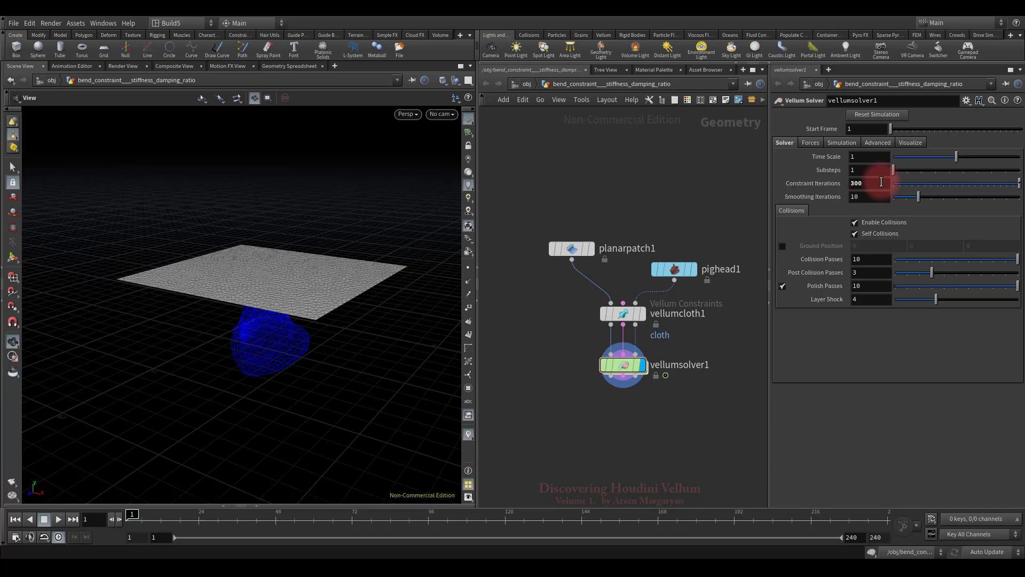
click(861, 170)
text(5)
key(Return)
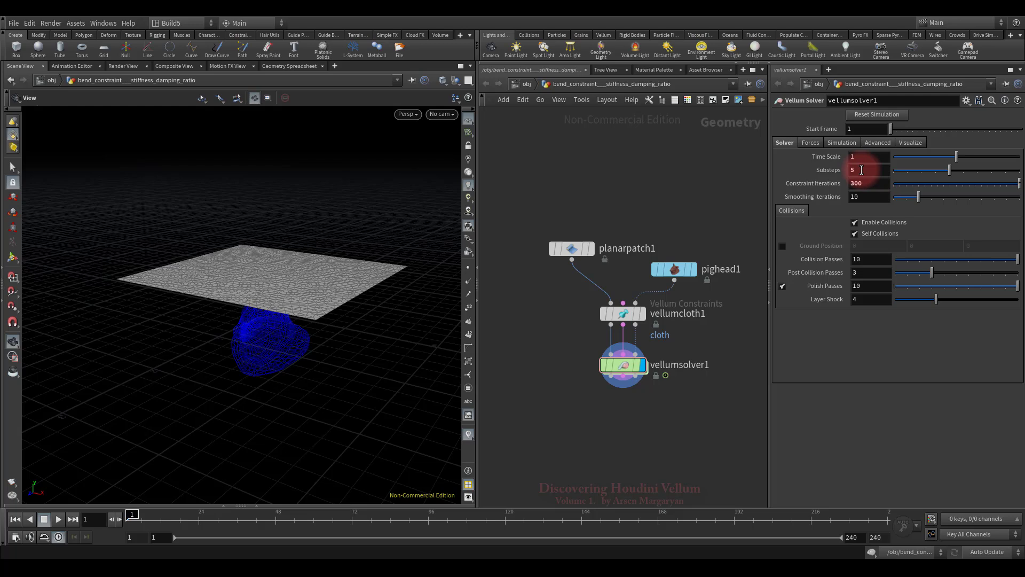
Play the 5-substep cloth drop three times, rewinding to frame 1 after each run.
click(58, 518)
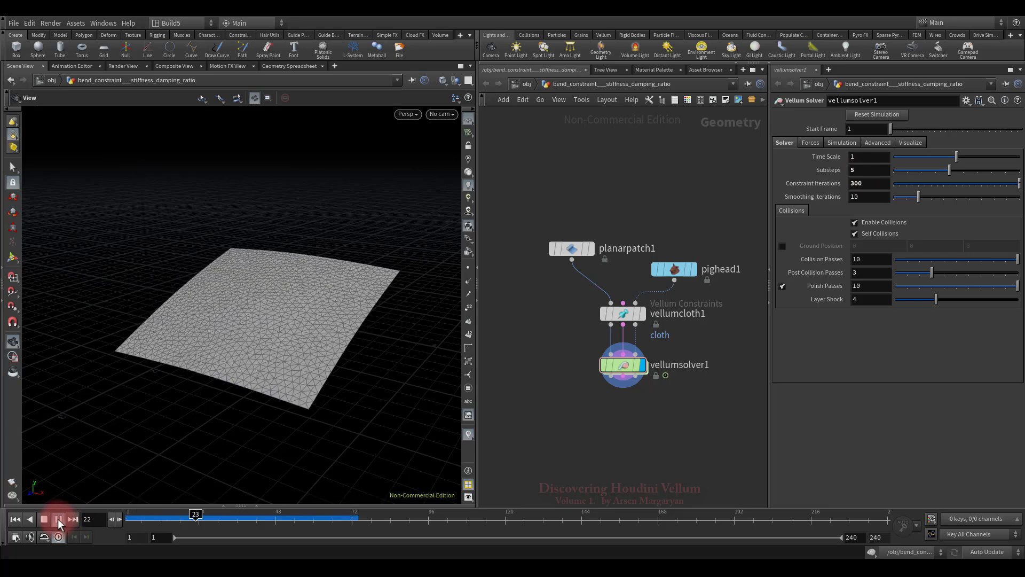
click(43, 519)
click(16, 519)
click(57, 519)
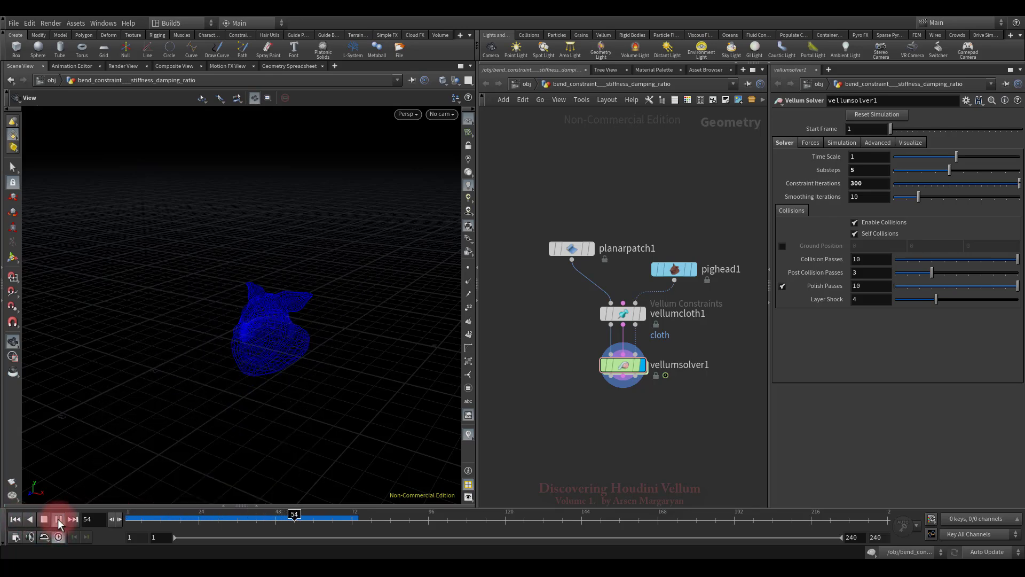
click(45, 518)
click(15, 519)
click(57, 519)
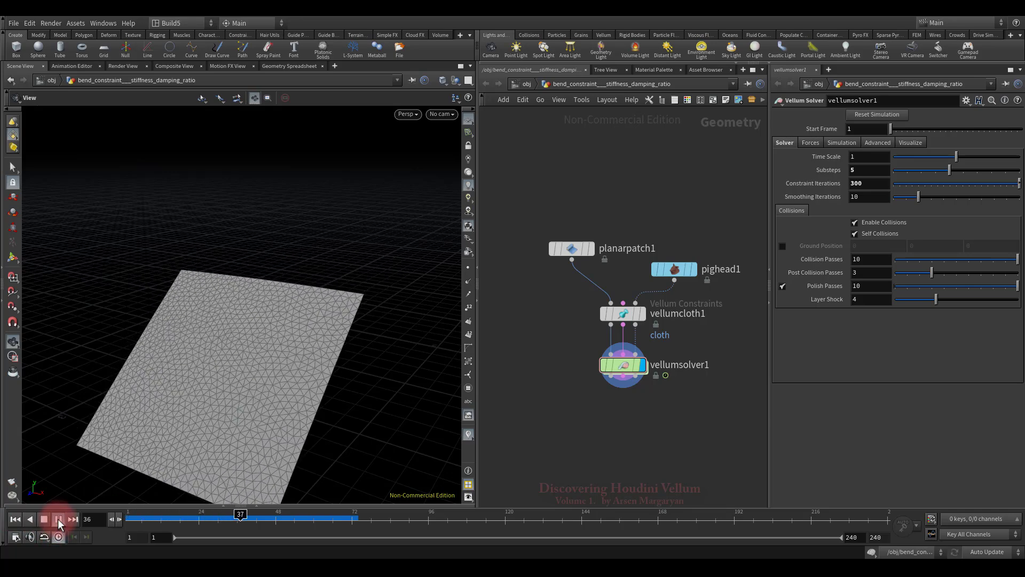
click(42, 518)
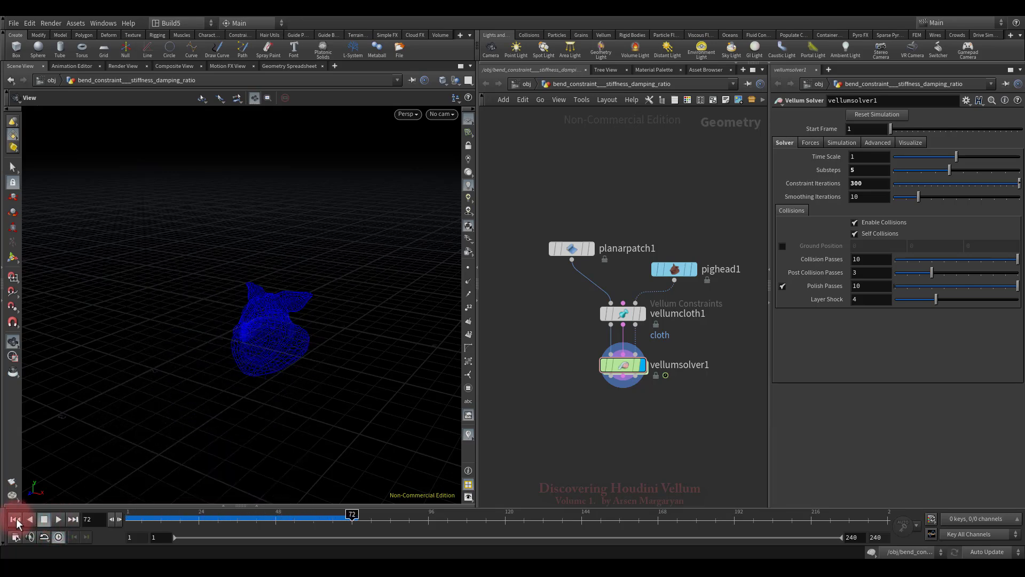
click(15, 519)
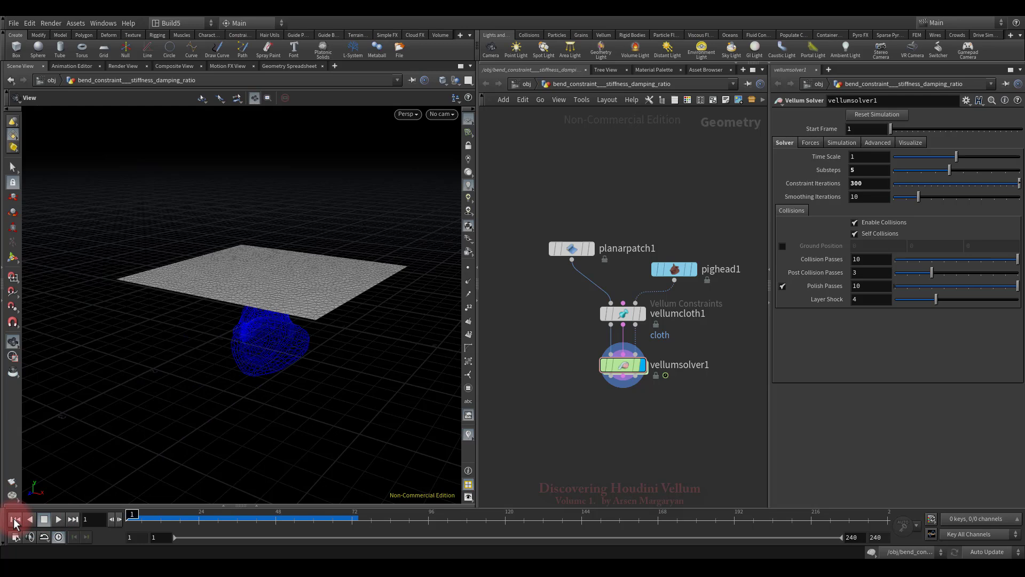
Revert vellumsolver1 to 100 constraint iterations and 1 substep, then reselect vellumcloth1's bend stiffness multiplier.
right_click(836, 185)
click(857, 348)
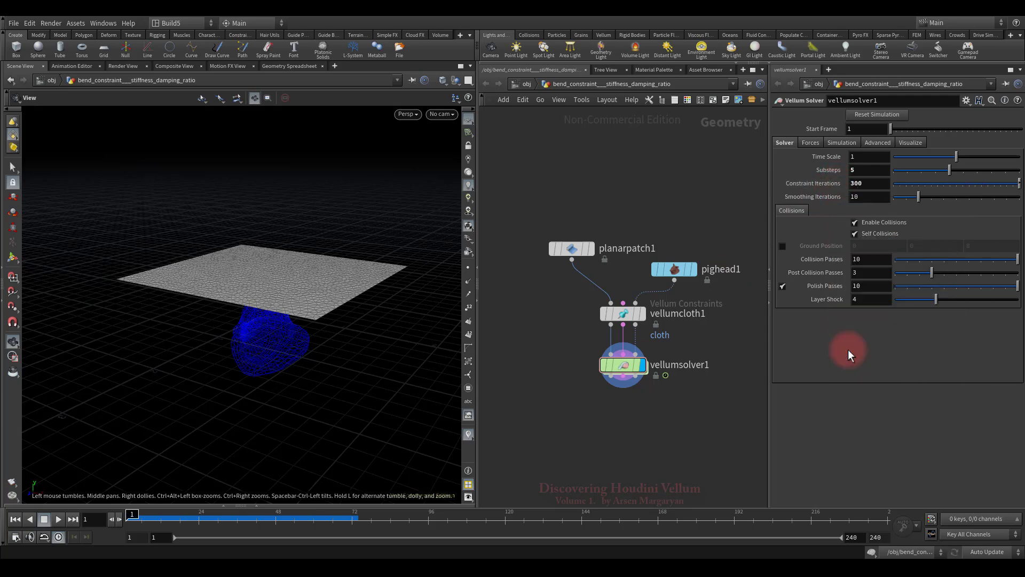
click(877, 170)
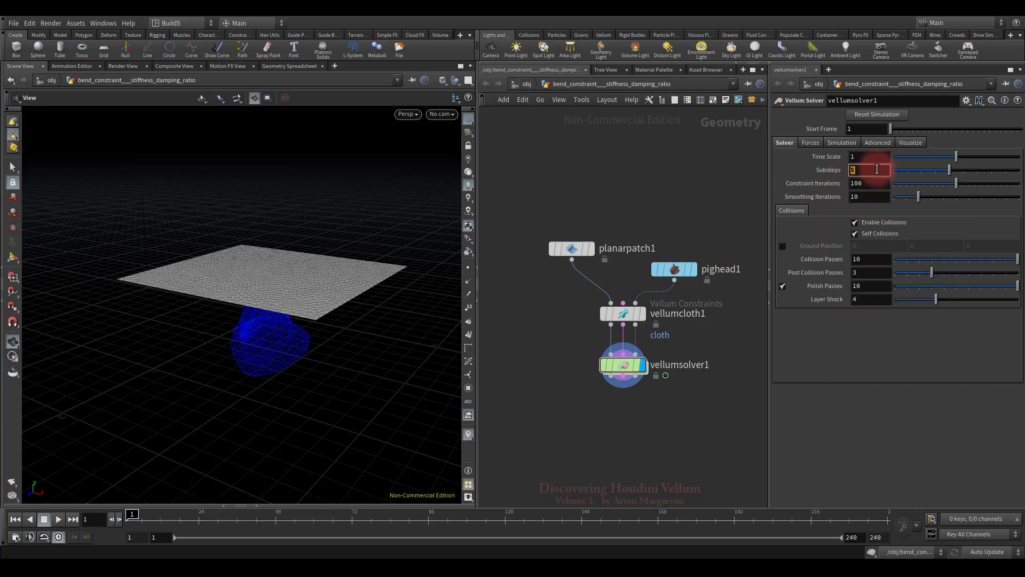
text(1)
key(Return)
click(641, 413)
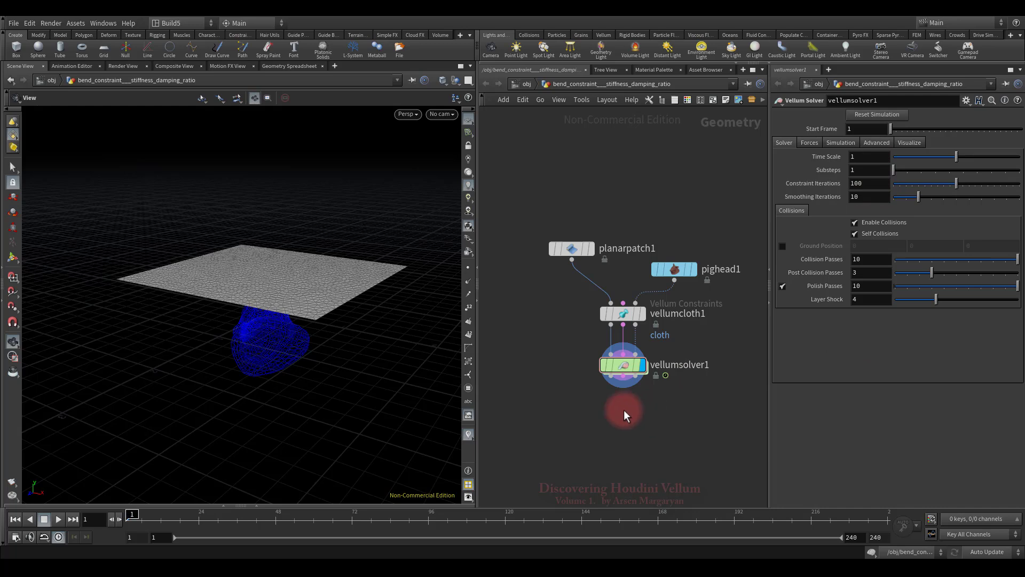
drag(693, 331, 689, 331)
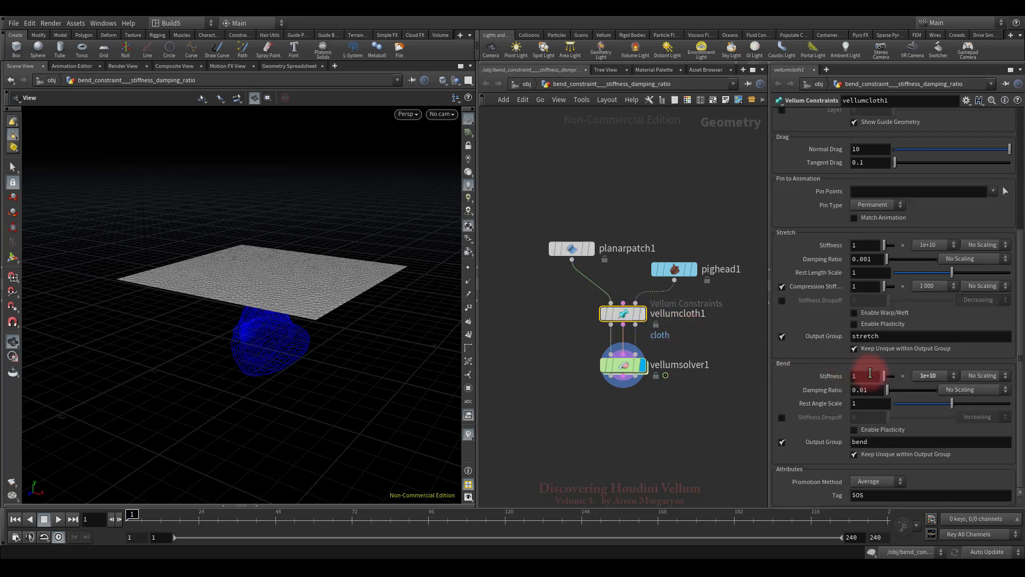
click(932, 375)
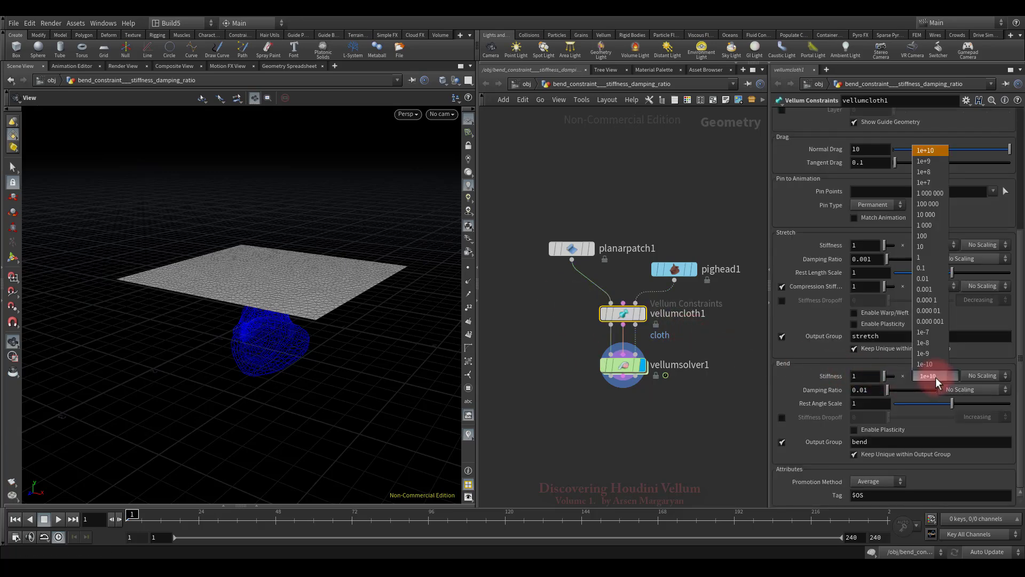
Set the bend stiffness multiplier to 10 and planarpatch1's Edge Length to 0.4.
click(932, 247)
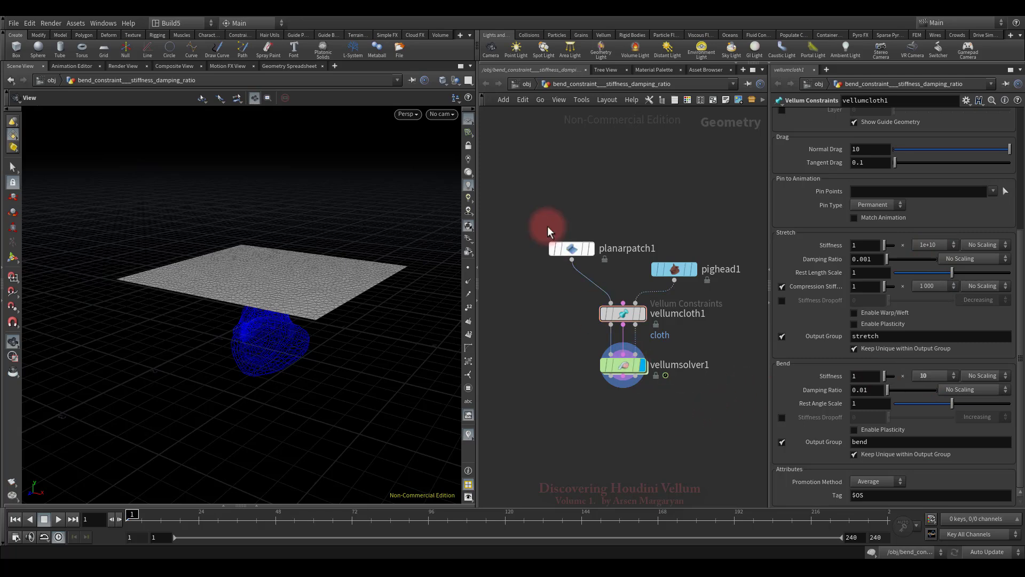
click(574, 251)
click(869, 130)
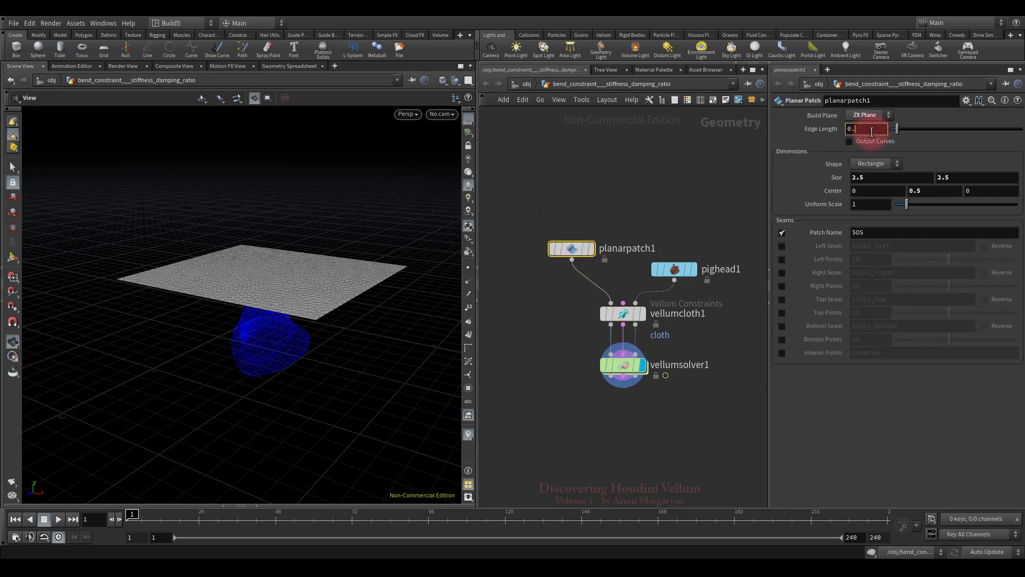
key(Return)
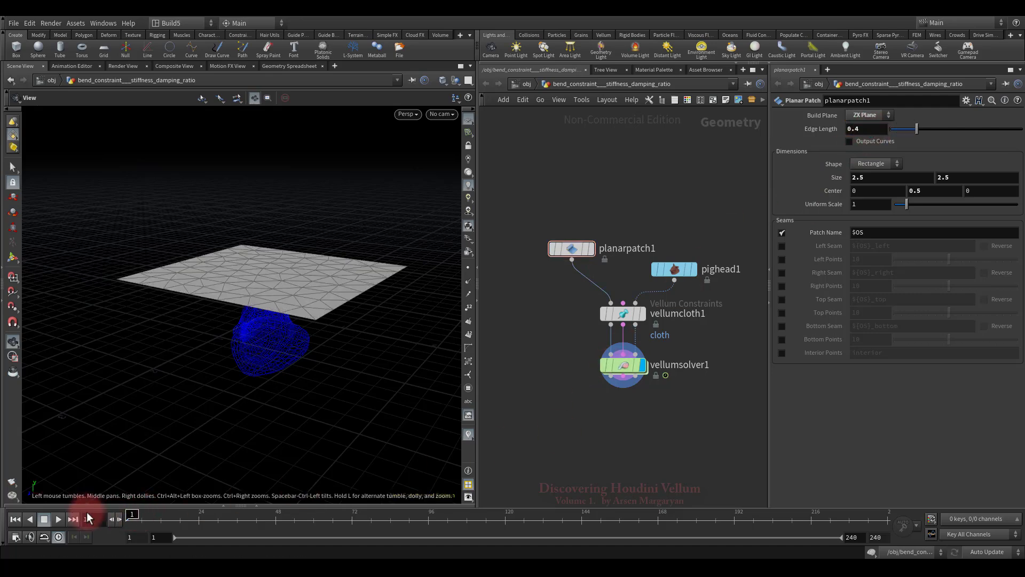
Play the coarser cloth drop twice, rewinding to frame 1 each time, then reselect planarpatch1.
click(59, 518)
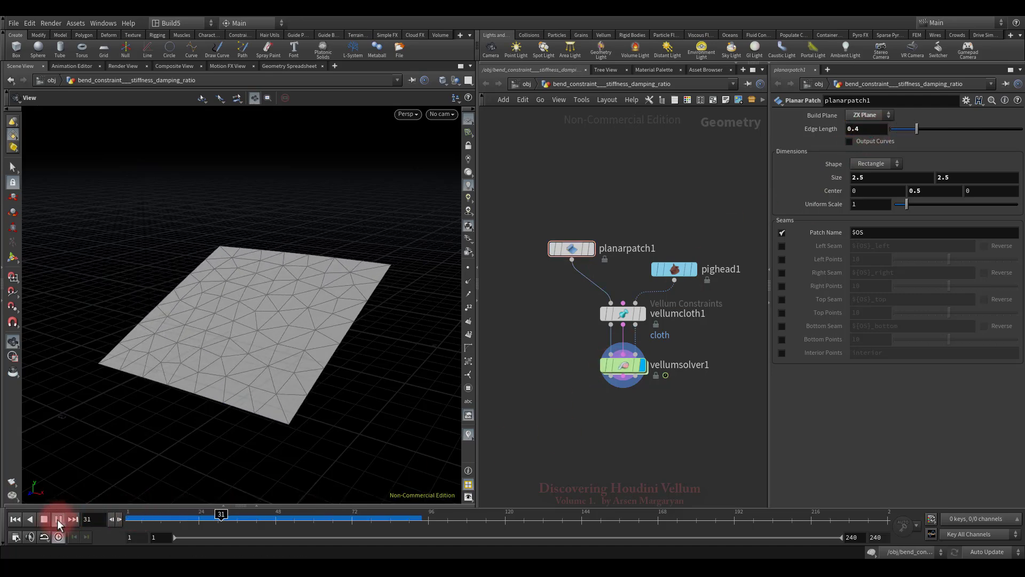
click(45, 520)
click(19, 520)
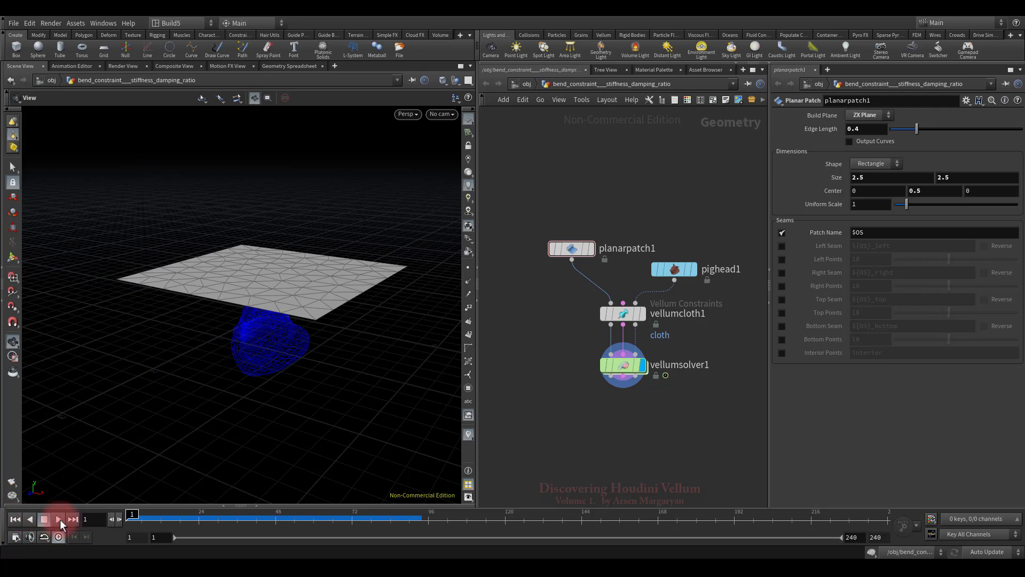
click(59, 519)
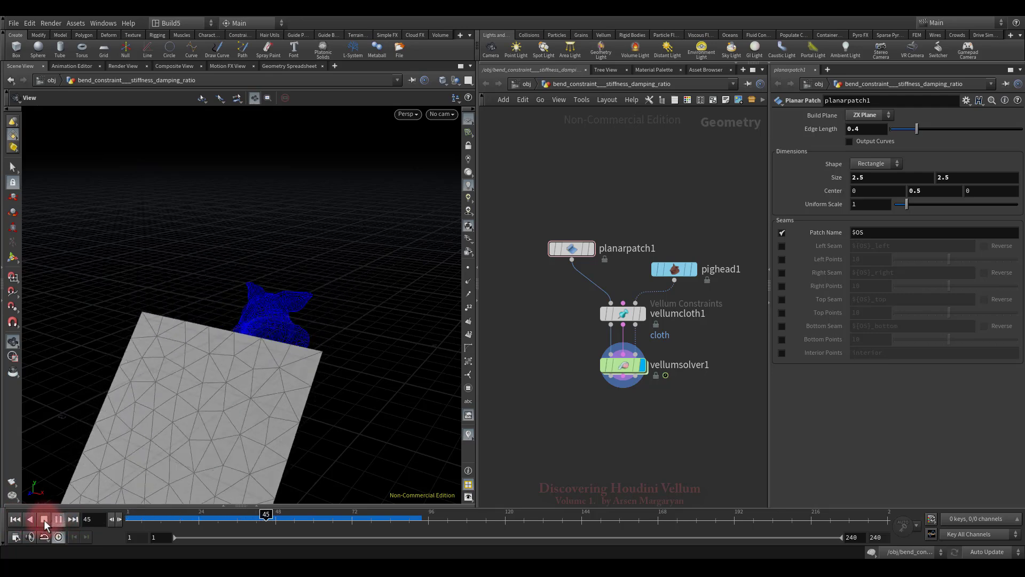
click(44, 520)
click(16, 520)
click(587, 249)
Set planarpatch1's Edge Length to 0.04 for a denser cloth mesh.
click(867, 129)
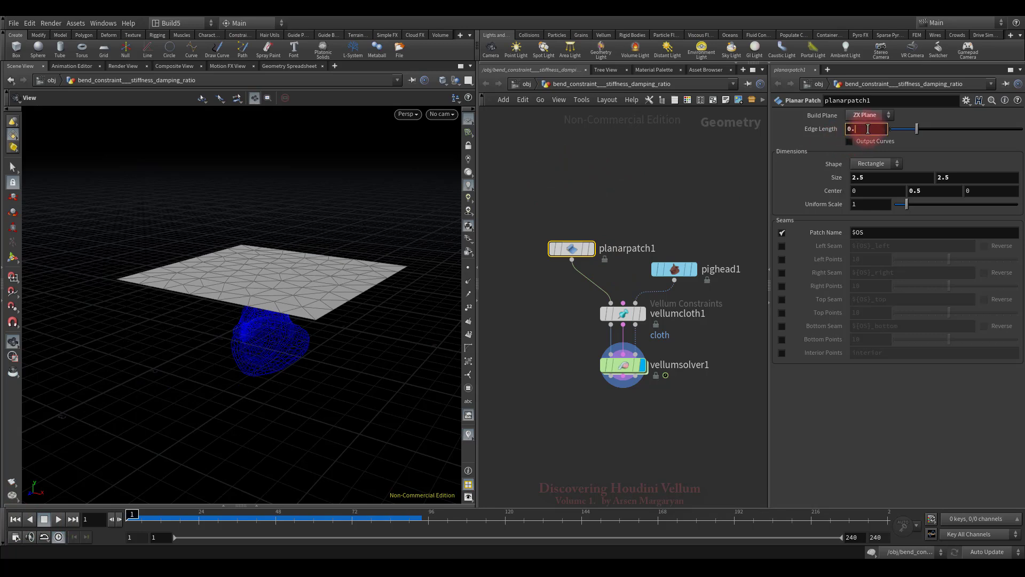
text(0.04)
key(Return)
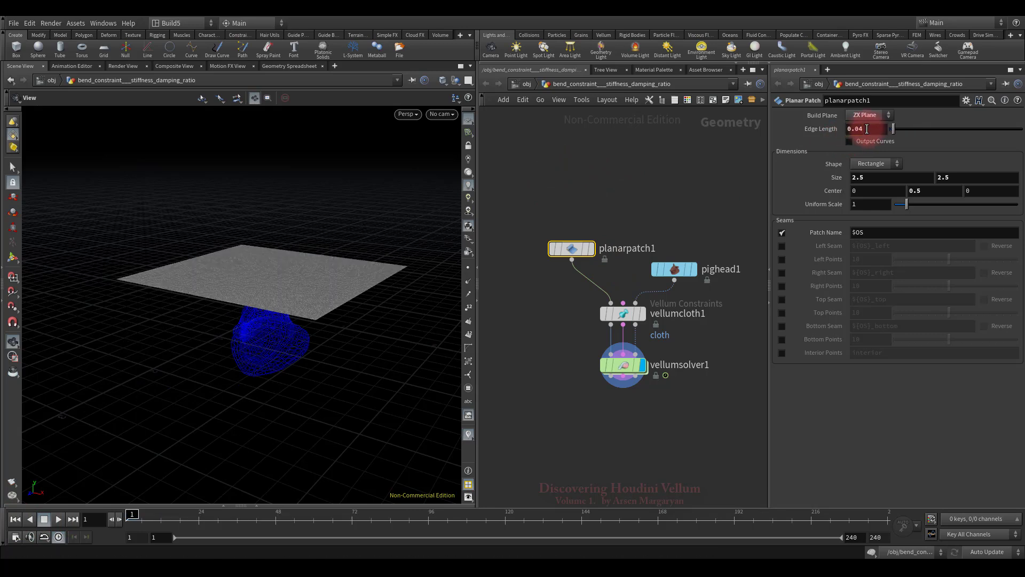
Play the denser cloth drape, stop, rewind to frame 1 and select vellumcloth1.
click(58, 519)
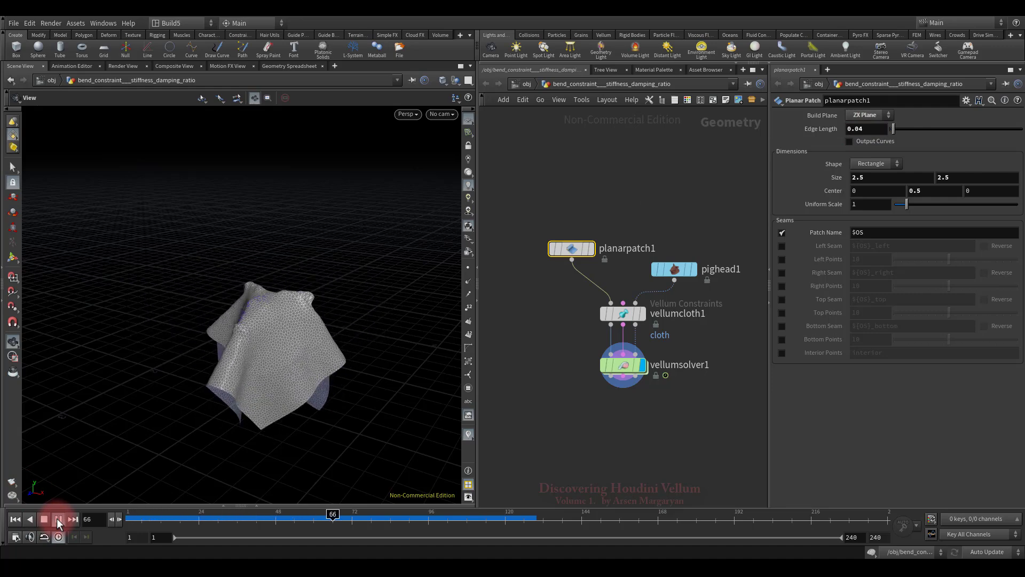
click(56, 517)
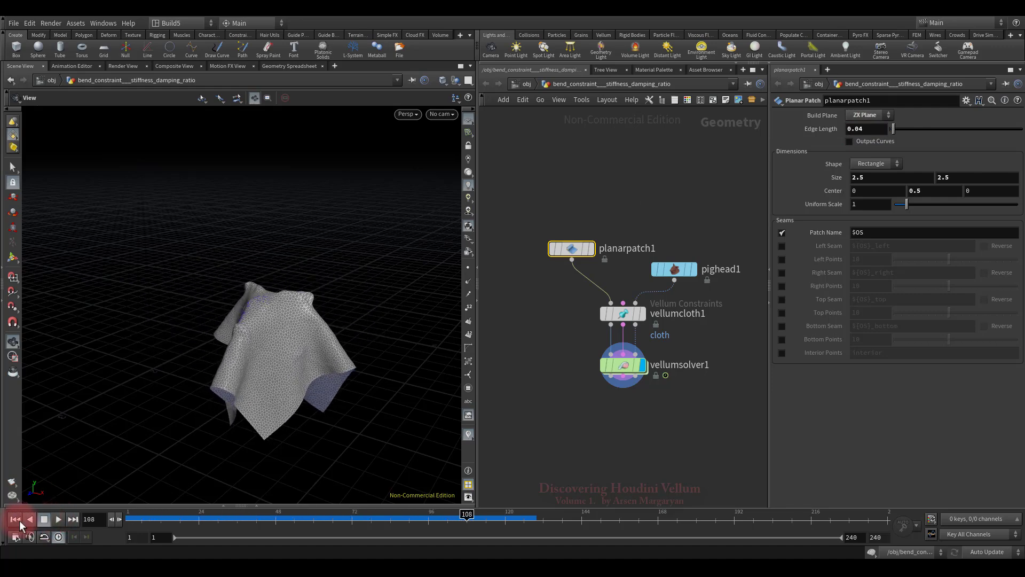
click(15, 519)
click(57, 518)
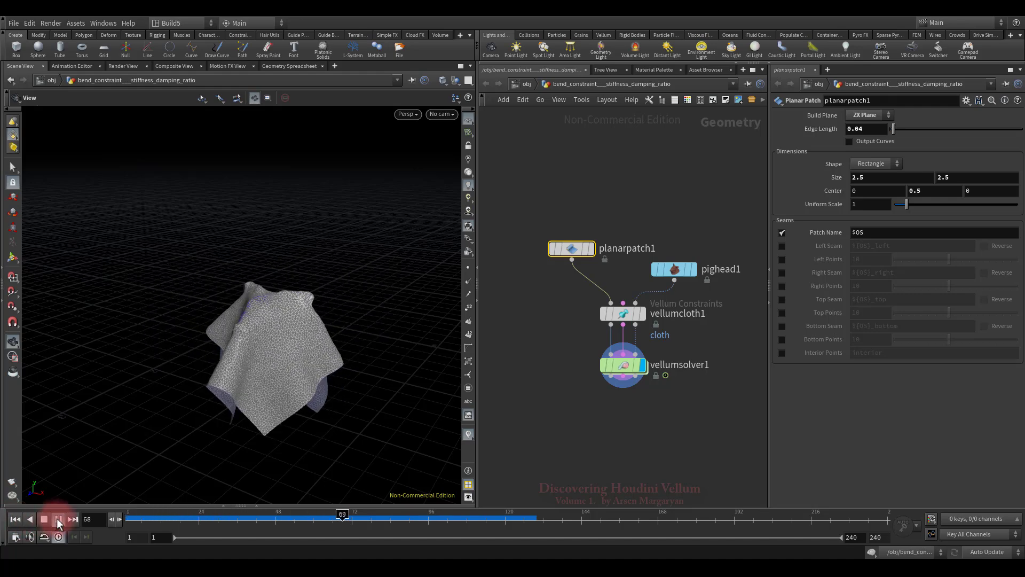
click(44, 520)
click(15, 518)
click(206, 474)
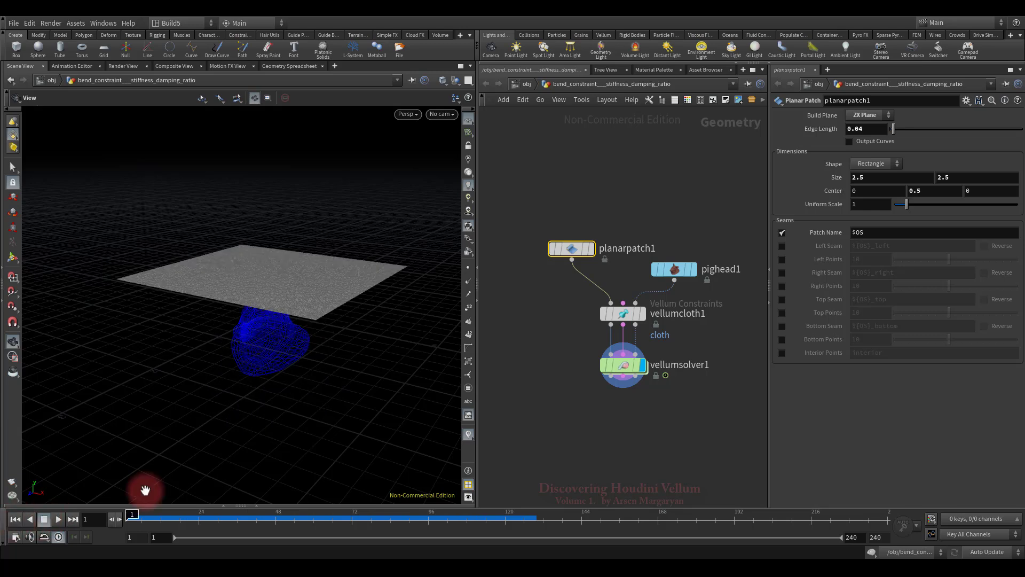
Scale vellumcloth1's Bend Stiffness by the bendstiffness attribute, then move planarpatch1 higher in the network.
click(623, 314)
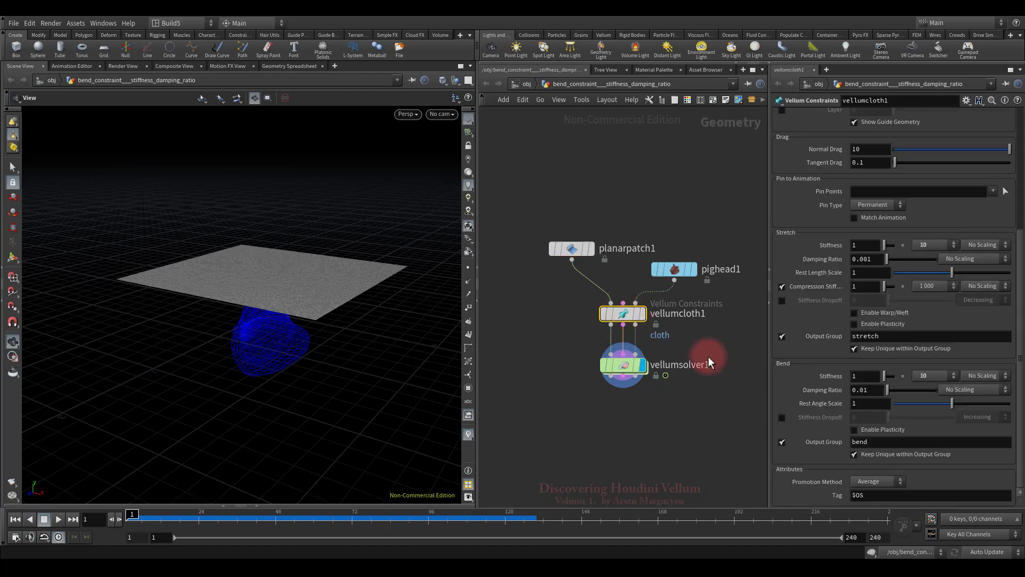
click(985, 376)
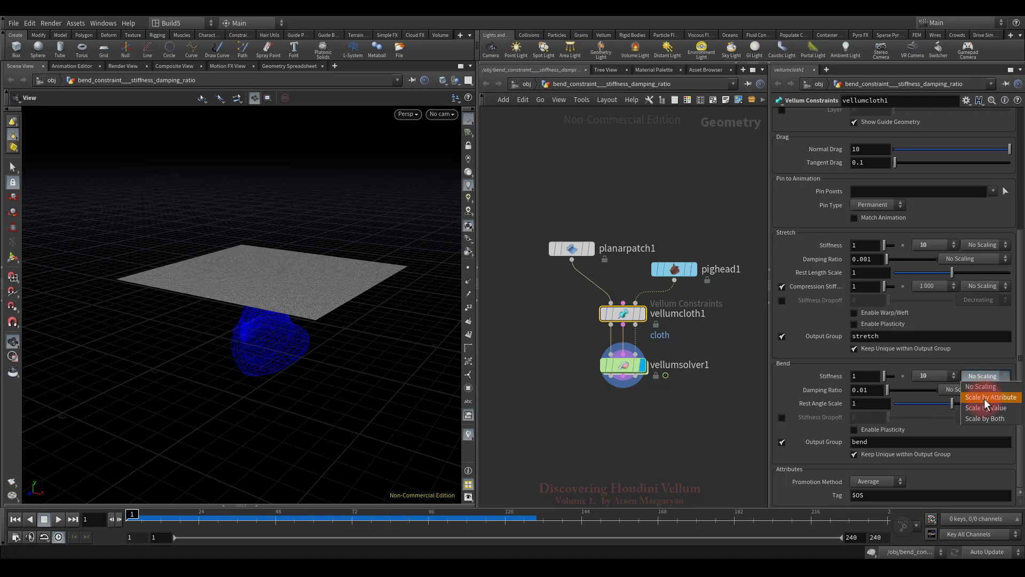
click(986, 398)
click(922, 393)
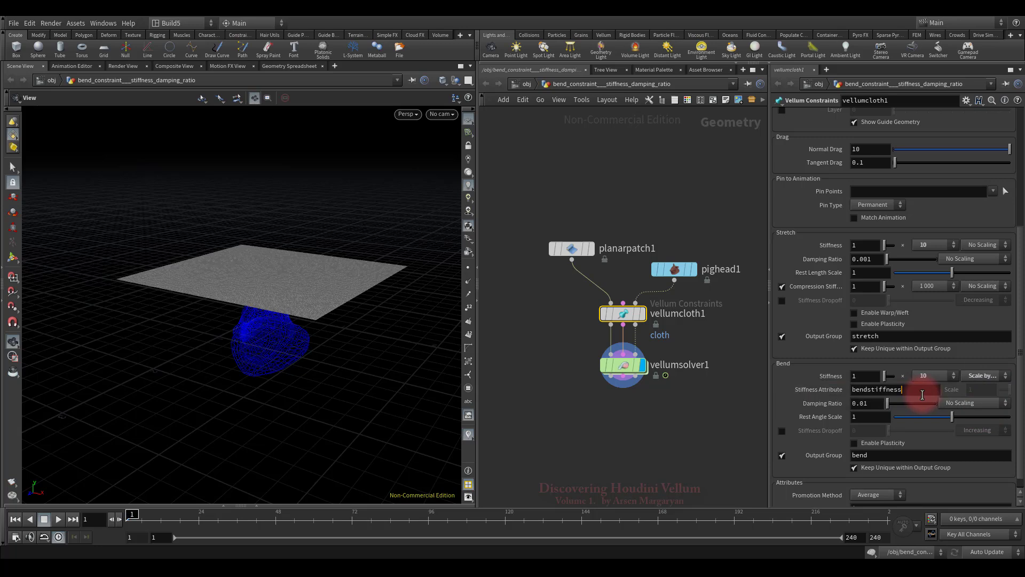
double_click(922, 394)
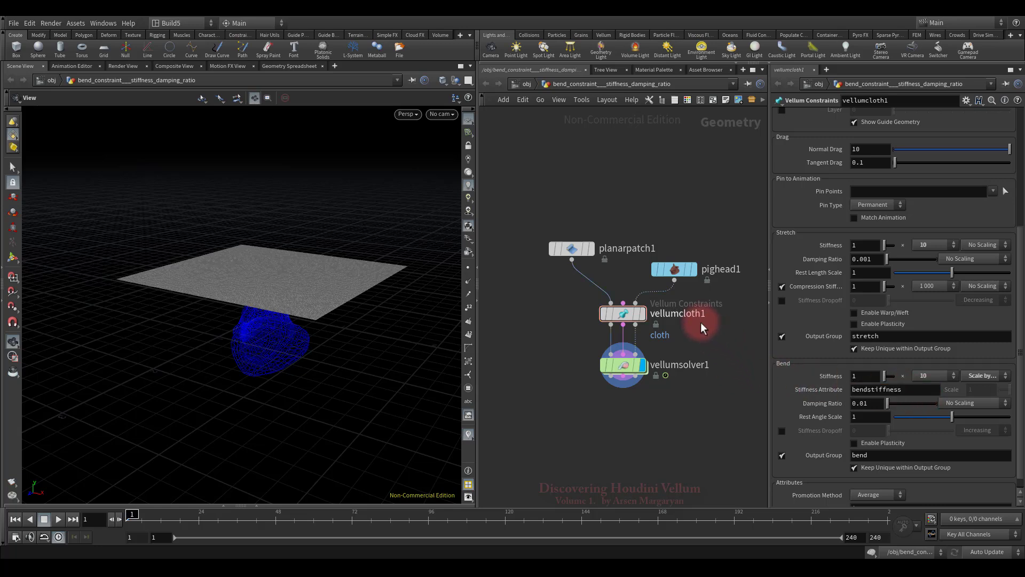
middle_drag(698, 321, 687, 411)
drag(573, 338, 573, 246)
Set planarpatch1's Edge Length to 0.1.
click(574, 259)
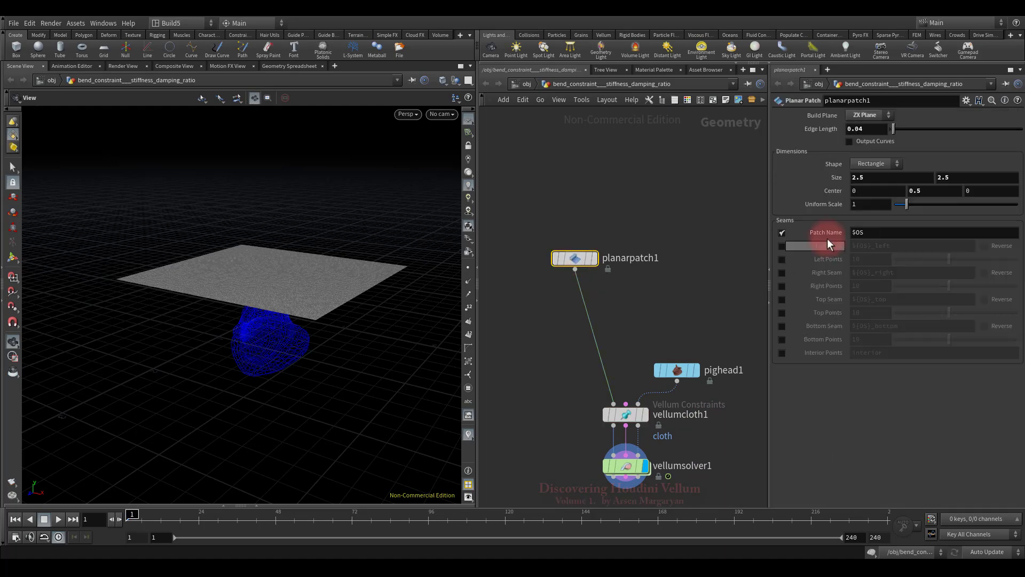
click(876, 130)
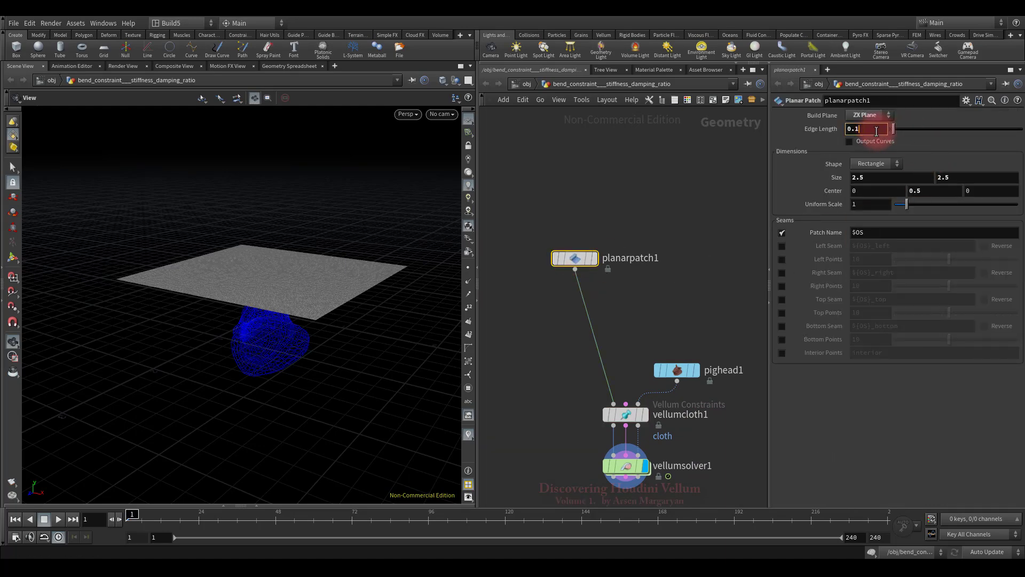
text(0.1)
key(Return)
Insert an Attribute Paint node between plane and cloth, painting the bendstiffness attribute.
click(630, 323)
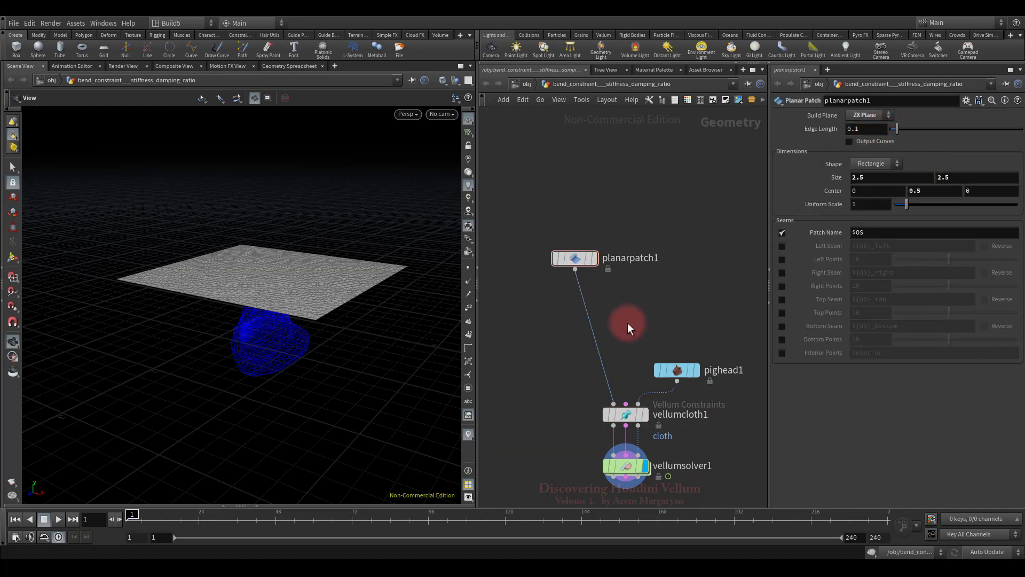
key(Tab)
text(pai)
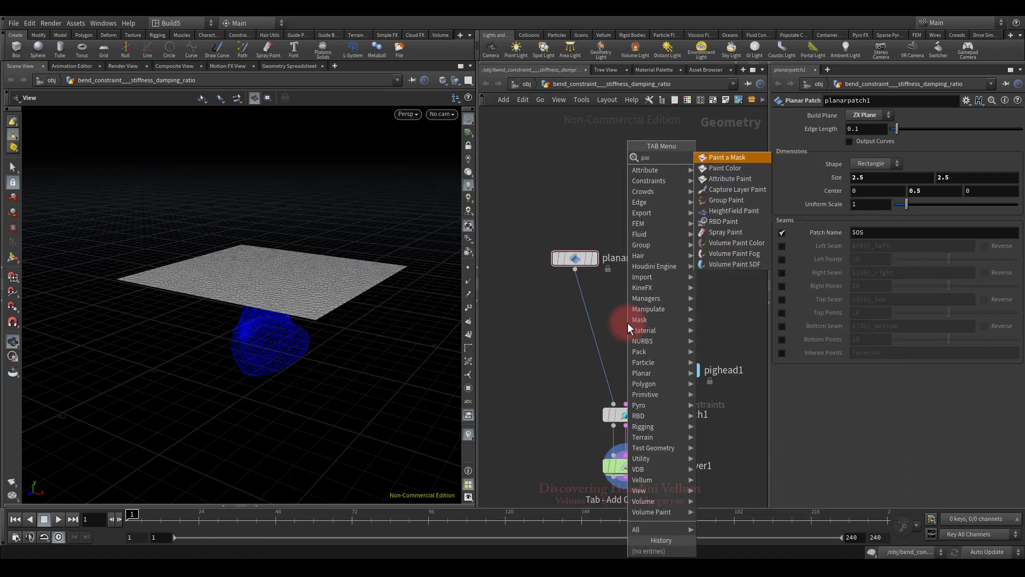
click(739, 178)
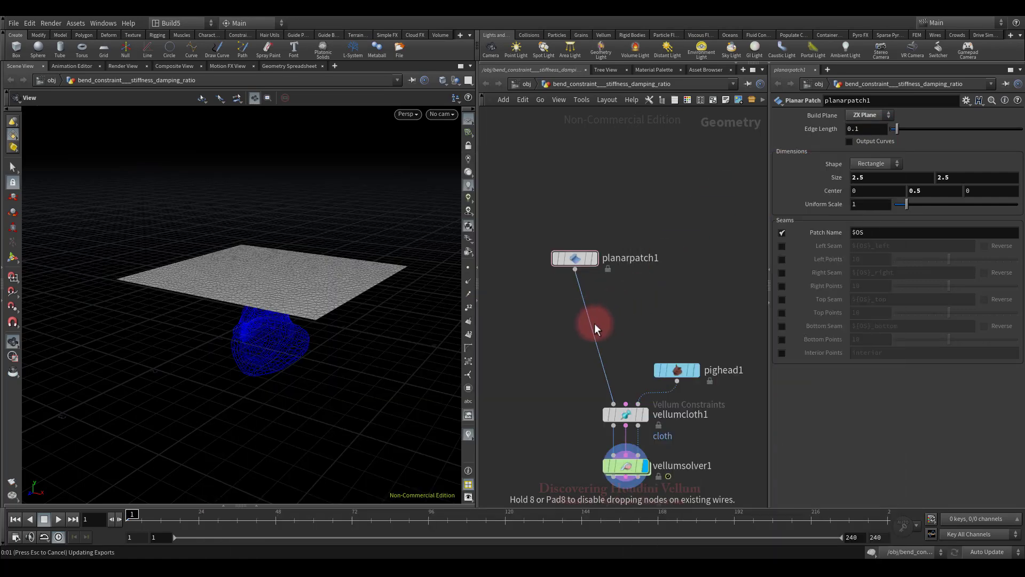
click(582, 315)
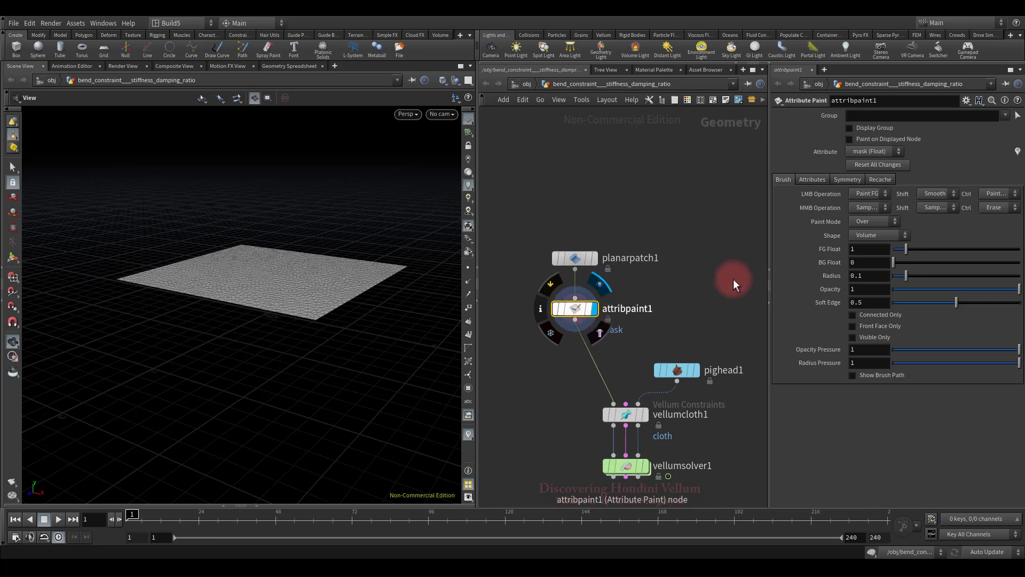
click(812, 180)
click(898, 211)
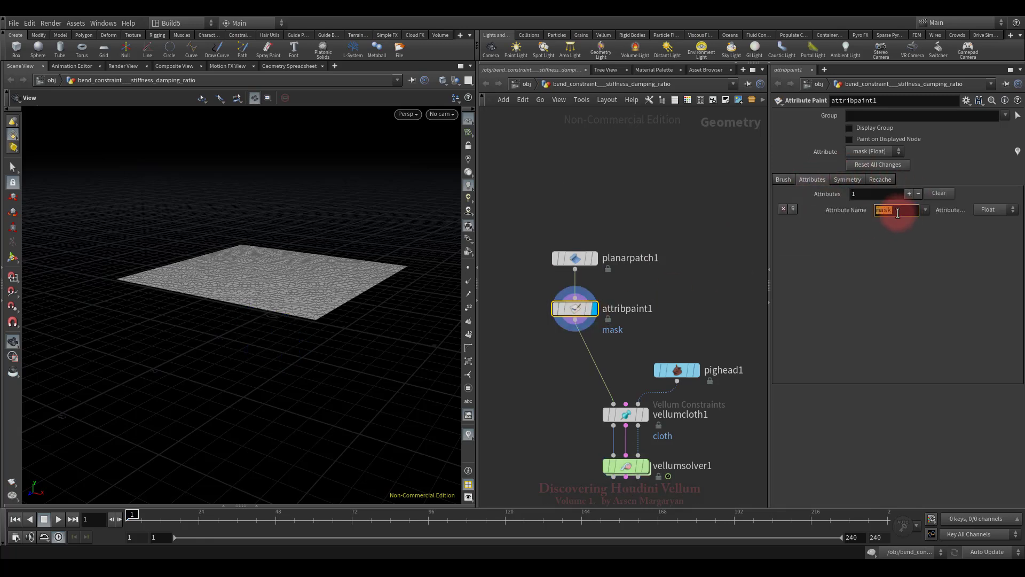
key(Return)
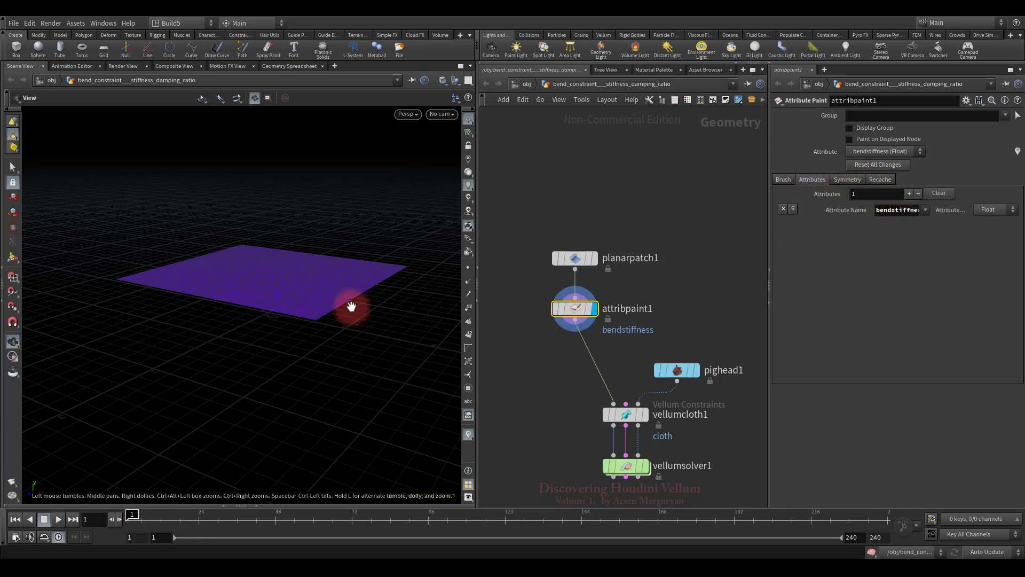
Paint bendstiffness red over the plane's right side and display vellumsolver1's output.
mouse_move(347, 304)
mouse_down()
mouse_move(353, 330)
mouse_move(321, 356)
mouse_move(361, 209)
mouse_up()
key(Return)
drag(286, 247, 255, 341)
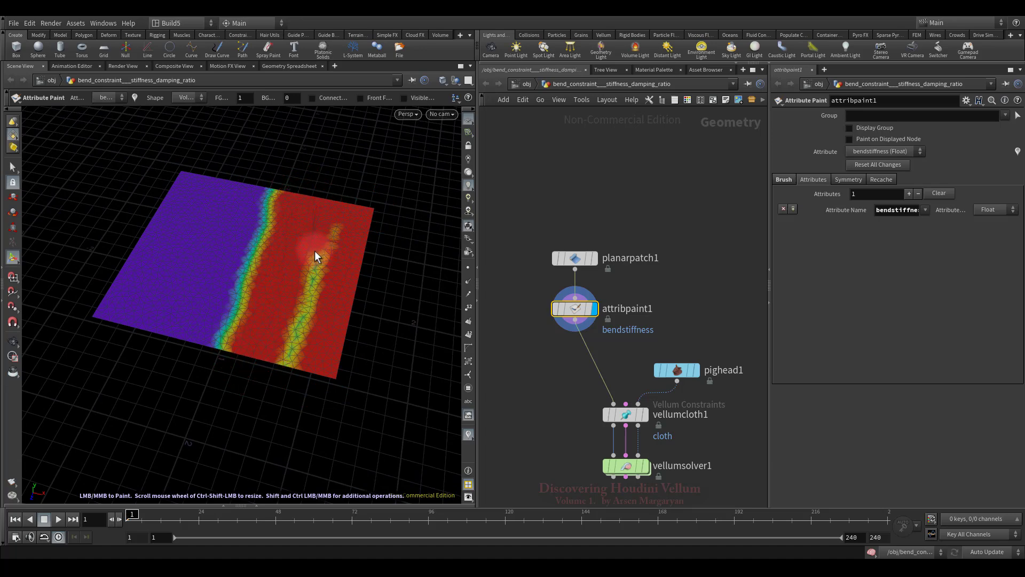
mouse_move(315, 257)
mouse_down()
mouse_move(334, 241)
mouse_move(287, 373)
mouse_move(257, 359)
mouse_move(273, 291)
mouse_up()
mouse_move(300, 229)
alt+mouse_down()
mouse_move(344, 279)
mouse_move(338, 291)
mouse_move(354, 266)
alt+mouse_up()
click(647, 468)
Play the painted-stiffness cloth simulation, then stop and return to frame 1.
click(470, 120)
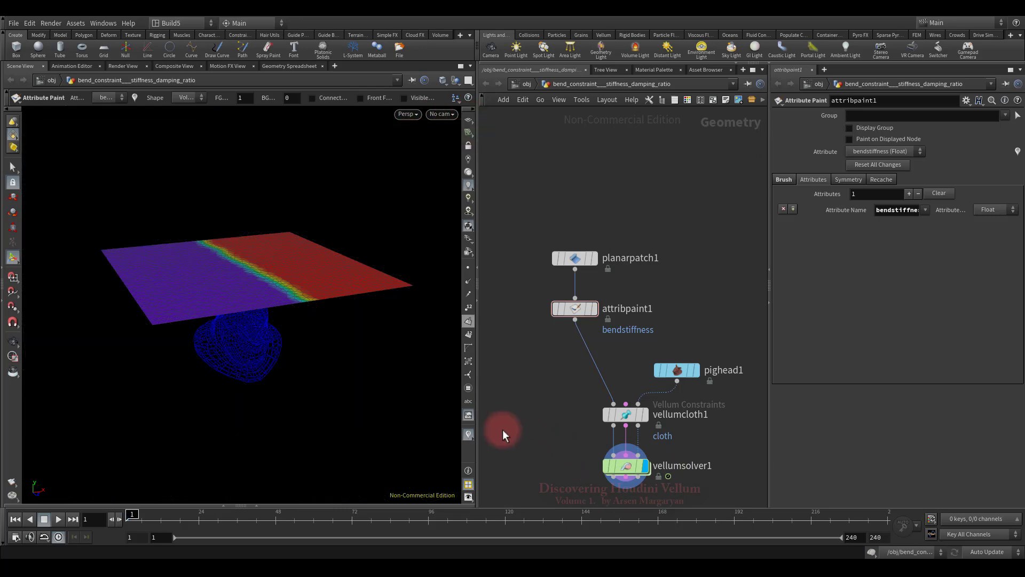
mouse_move(361, 378)
mouse_down()
mouse_move(383, 390)
mouse_move(396, 385)
mouse_move(247, 394)
mouse_move(344, 389)
mouse_move(171, 373)
mouse_move(403, 382)
mouse_move(349, 395)
mouse_up()
click(59, 519)
key(Escape)
key(Return)
click(44, 519)
click(16, 519)
Orbit closer to the flat cloth and select vellumcloth1 to show its constraints.
key(Escape)
mouse_move(142, 462)
mouse_down()
mouse_move(336, 355)
mouse_move(347, 366)
mouse_up()
key(Return)
click(632, 394)
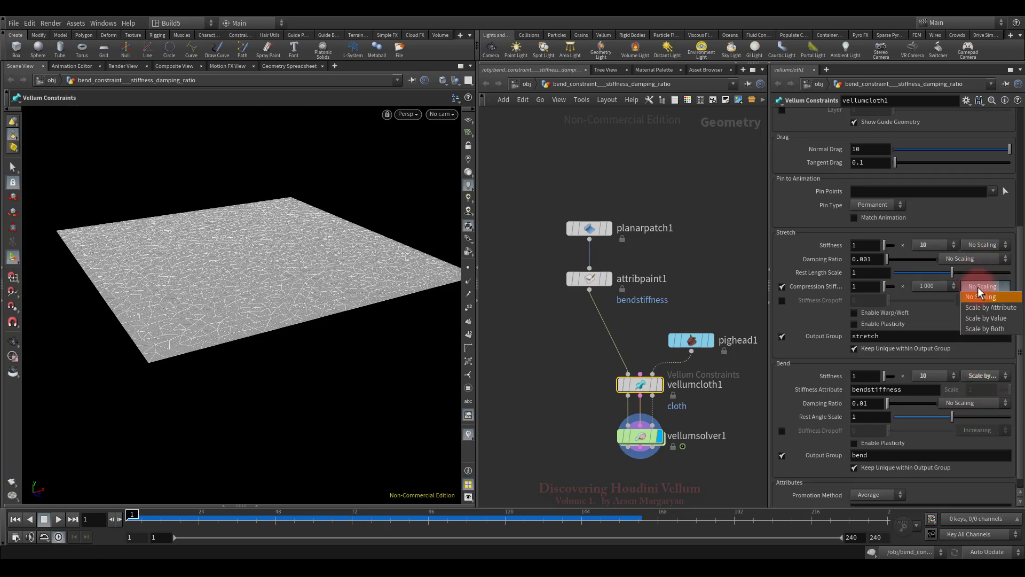
Set vellumcloth1's Bend Stiffness to Scale by Both with a scale of 1000.
click(984, 245)
click(984, 245)
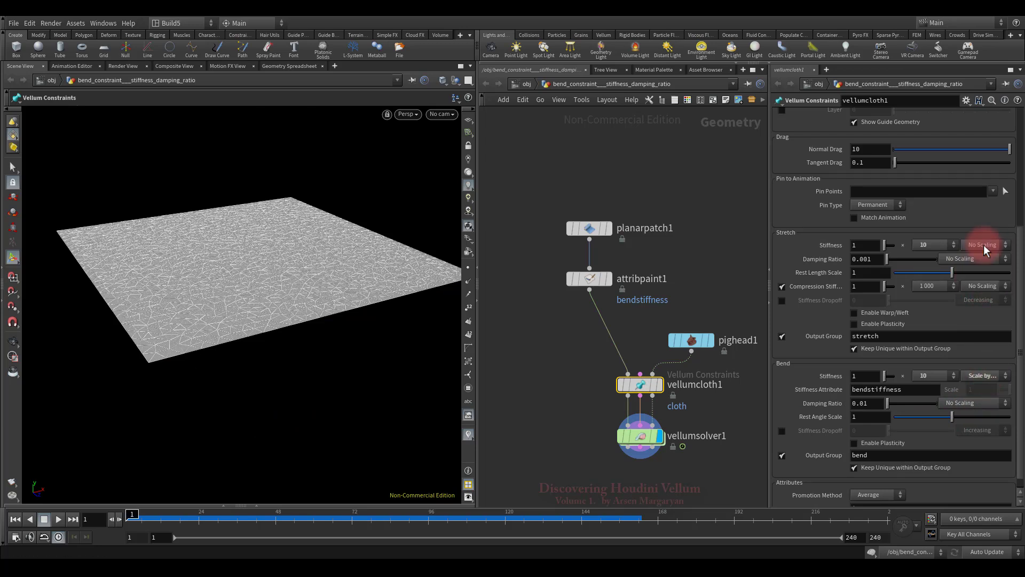
click(979, 373)
click(987, 408)
click(986, 377)
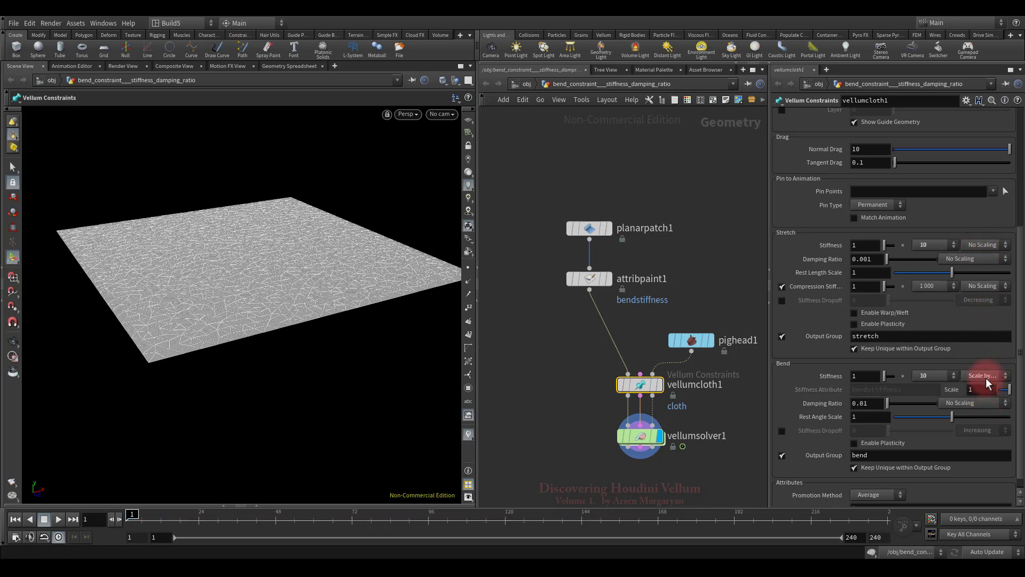
click(986, 419)
click(982, 390)
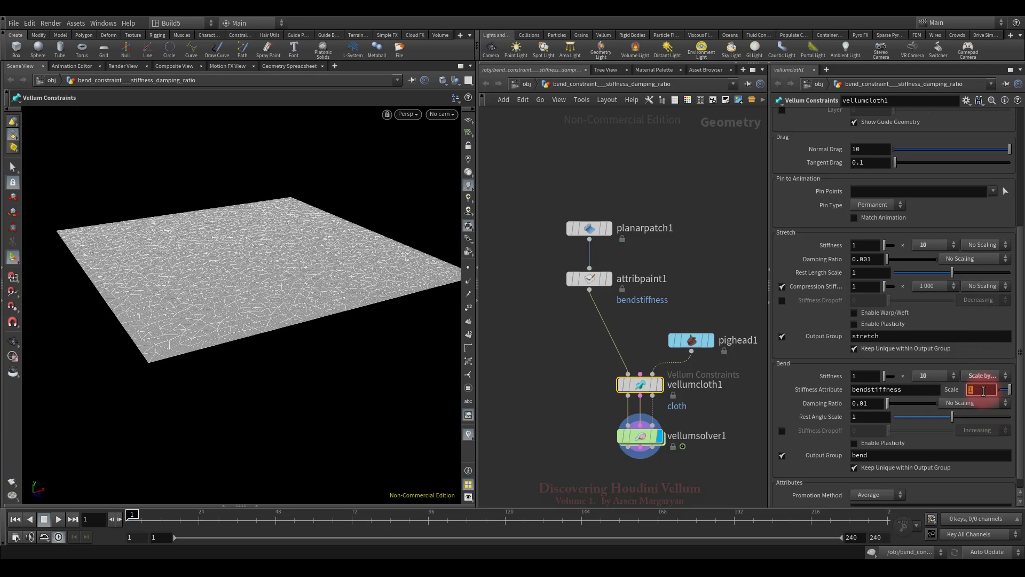
text(000)
key(Return)
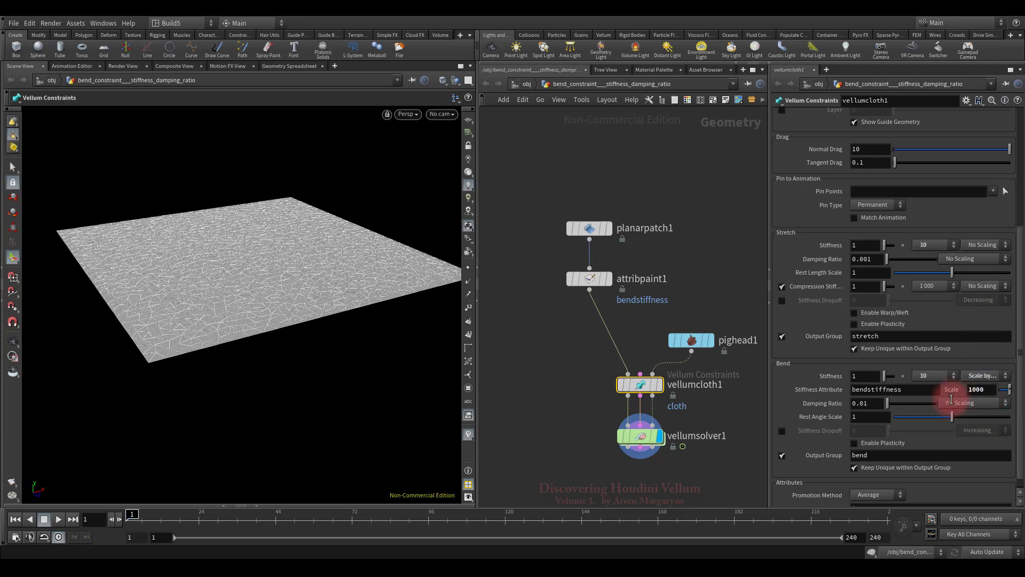
Turn on the bendstiffness visualizer to colour the plane by stiffness.
drag(389, 342, 352, 341)
key(Return)
click(469, 435)
click(472, 422)
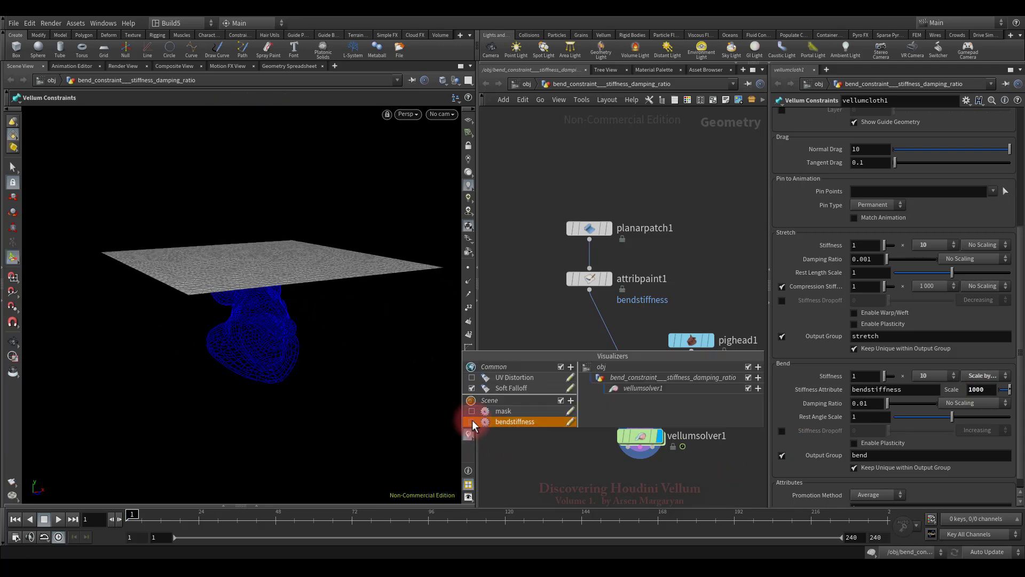
Play and rewind the simulation, then select vellumsolver1 to show its settings.
click(58, 519)
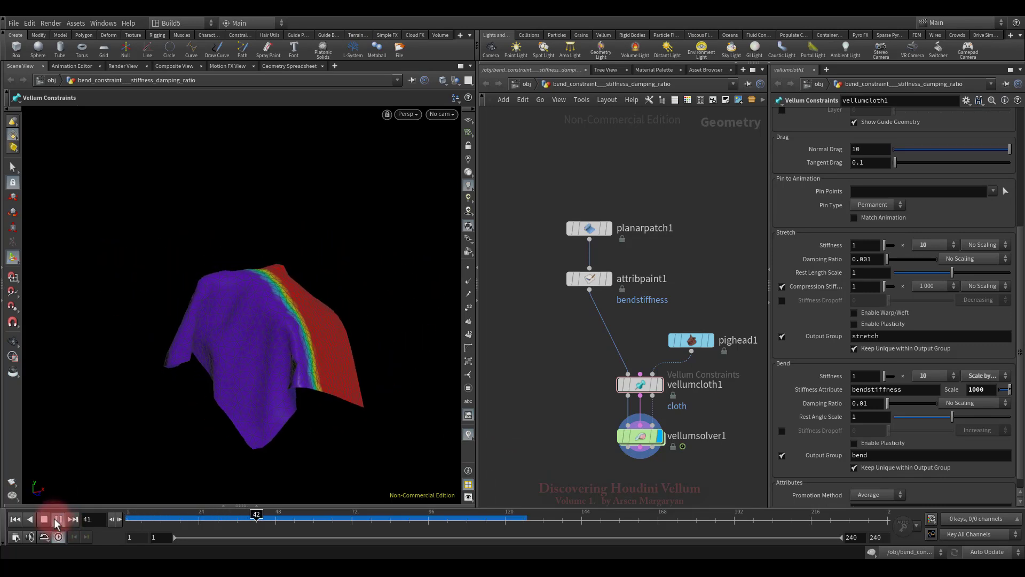
click(43, 519)
click(15, 519)
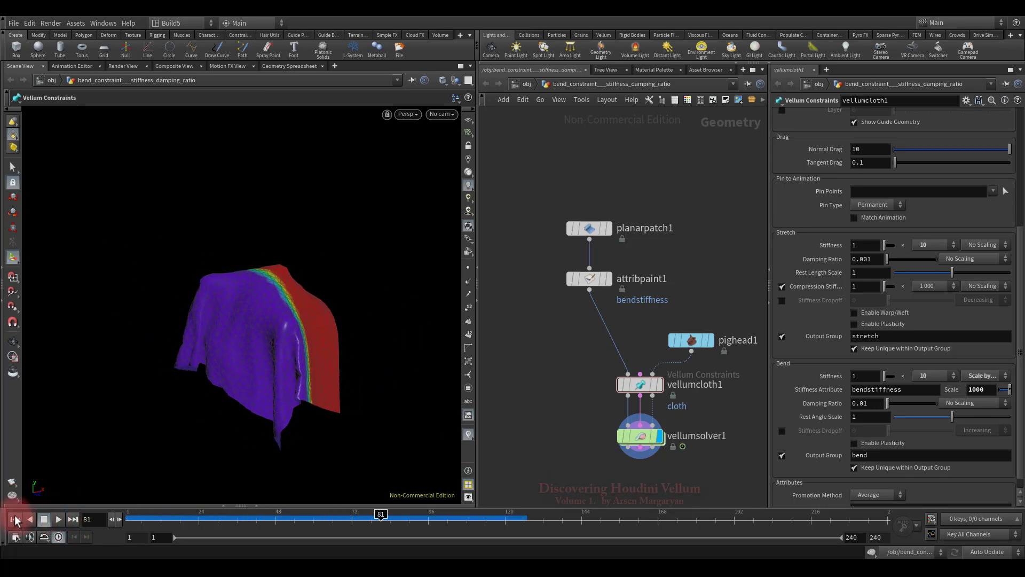
click(561, 419)
click(715, 435)
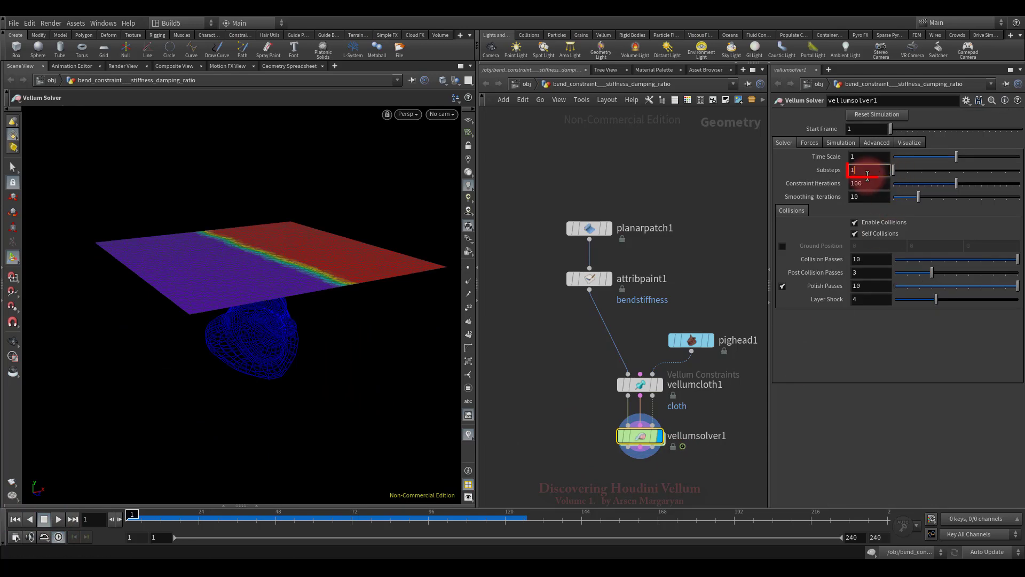
Set vellumsolver1's Substeps to 5 and replay the simulation, rewinding to frame 1.
double_click(867, 174)
click(712, 420)
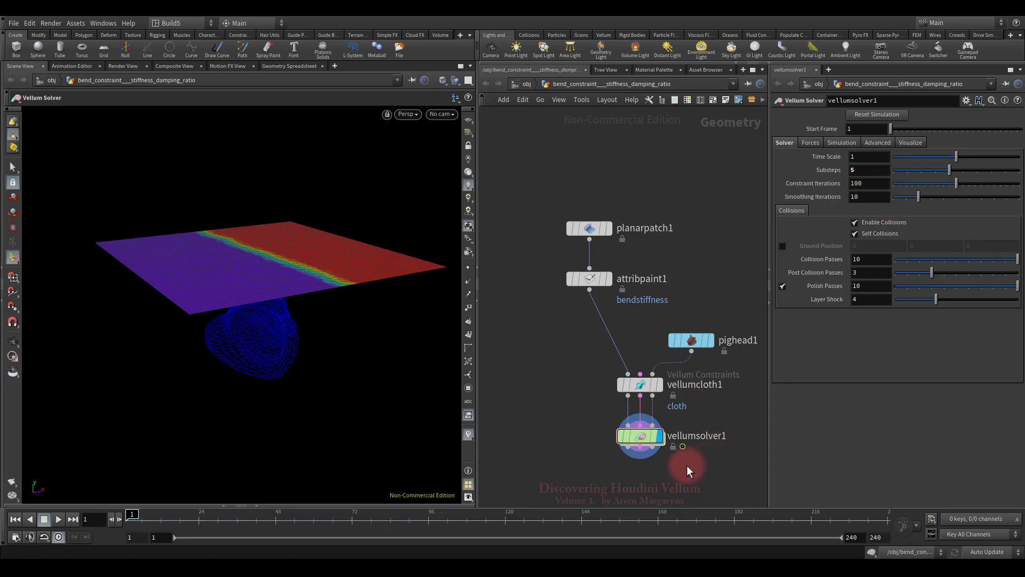
click(57, 518)
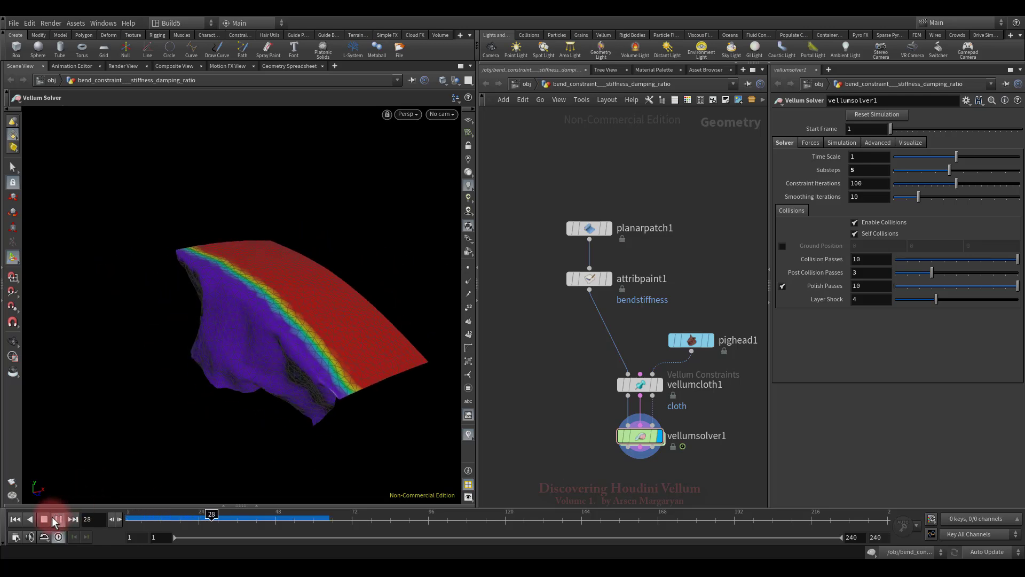
click(43, 518)
click(15, 519)
click(58, 519)
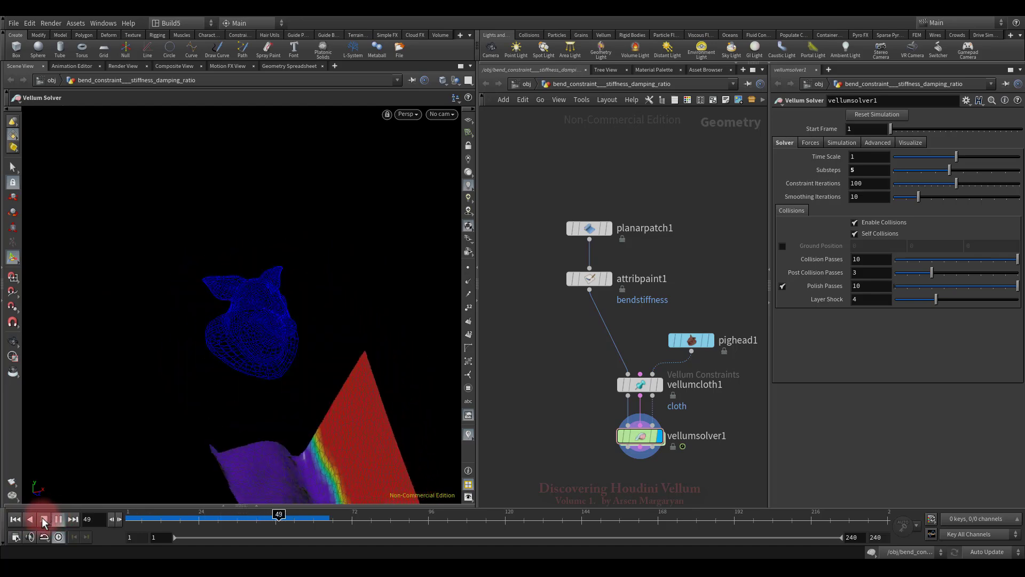
click(44, 518)
click(14, 518)
Set vellumcloth1's bend stiffness scale to 0.01, play the softer drape and rewind.
click(645, 394)
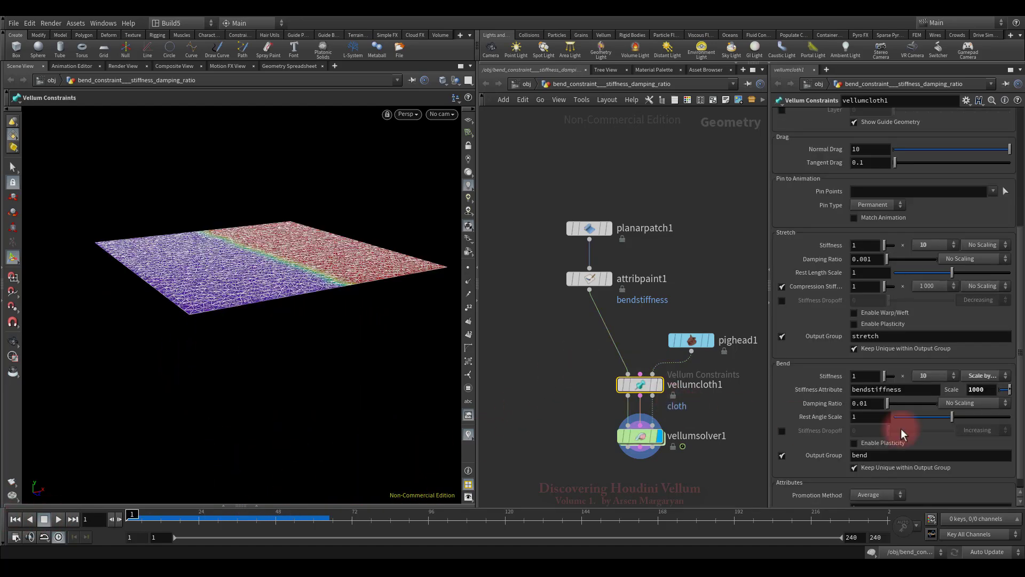
double_click(983, 389)
text(0.01)
key(Return)
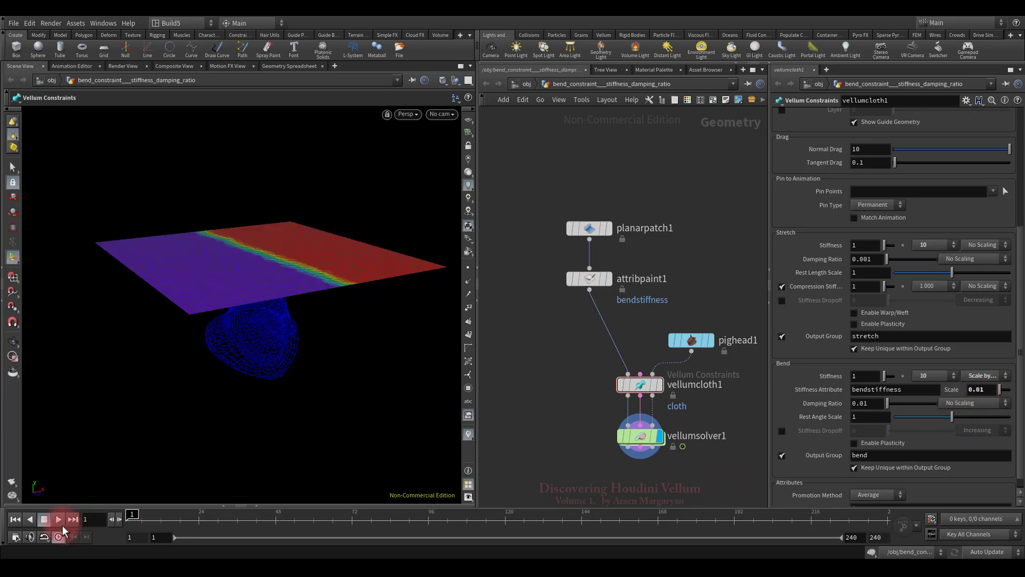
click(59, 519)
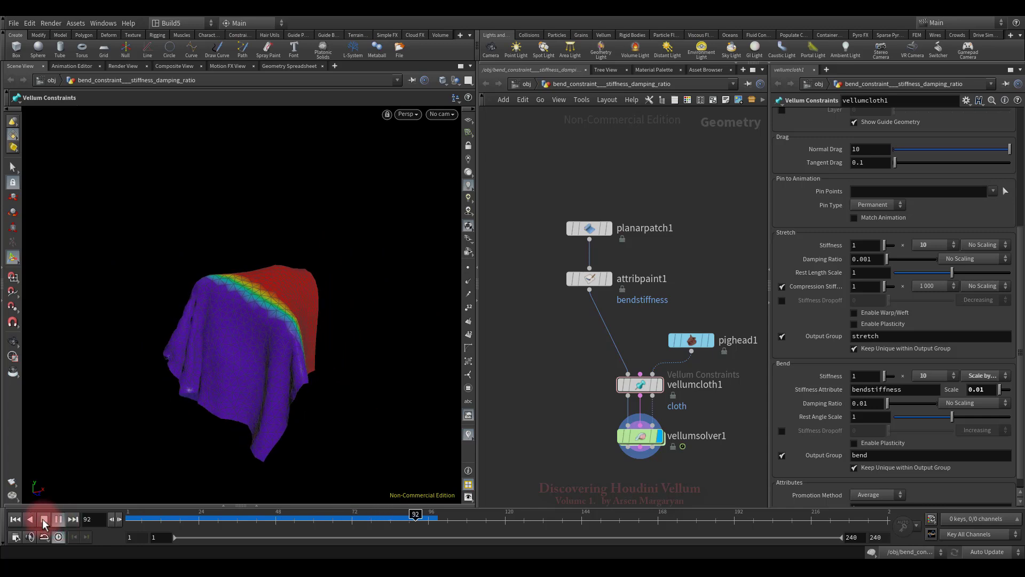
click(44, 518)
click(15, 519)
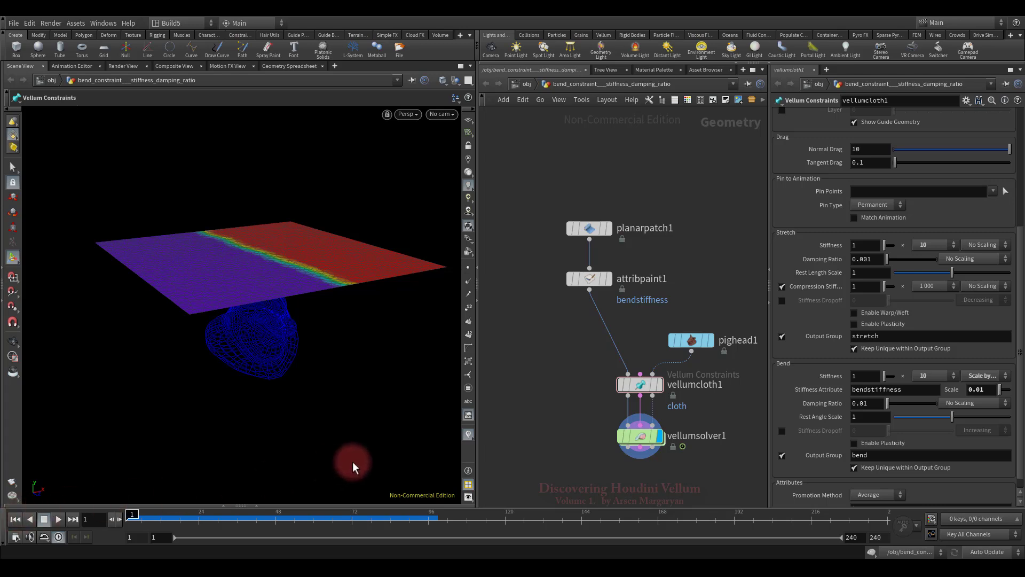
Hide the stiffness colours and set vellumsolver1's False Color Mode to Bend Angle.
drag(467, 435, 499, 421)
drag(591, 422, 677, 461)
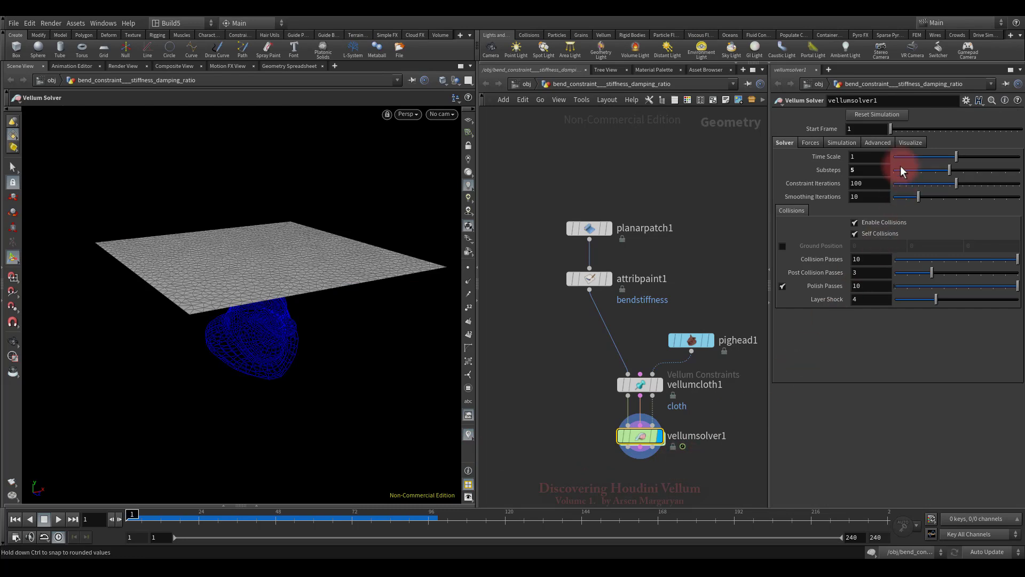
click(910, 142)
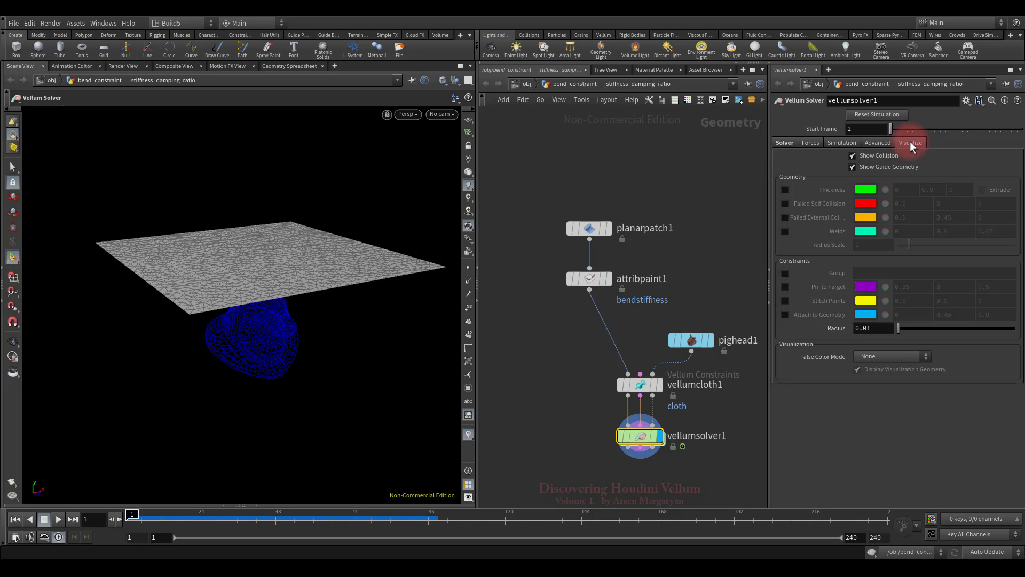
click(879, 356)
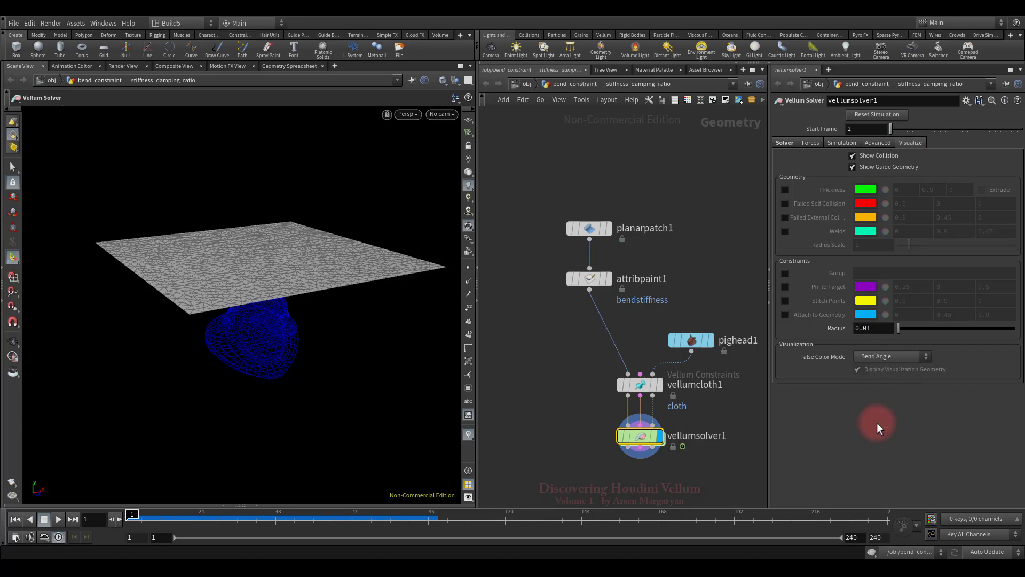
click(876, 420)
Play the Bend Angle-coloured drape several times.
click(58, 520)
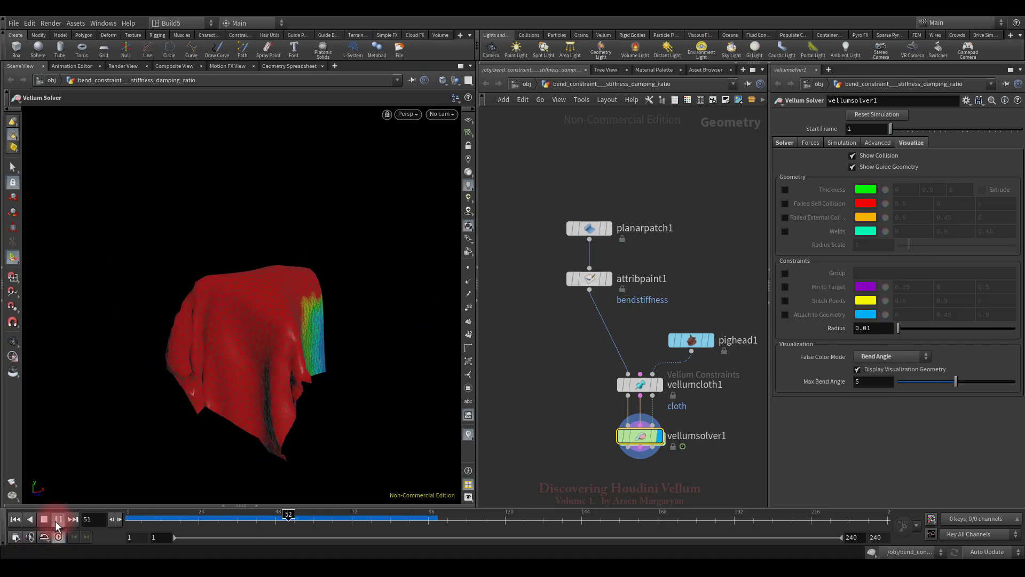
click(42, 519)
click(58, 519)
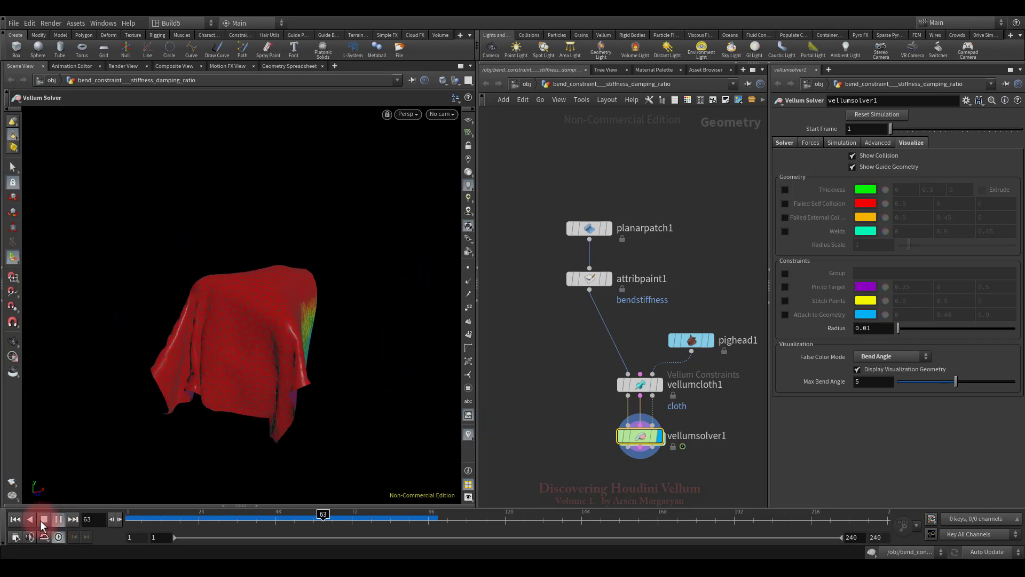
click(44, 519)
click(59, 520)
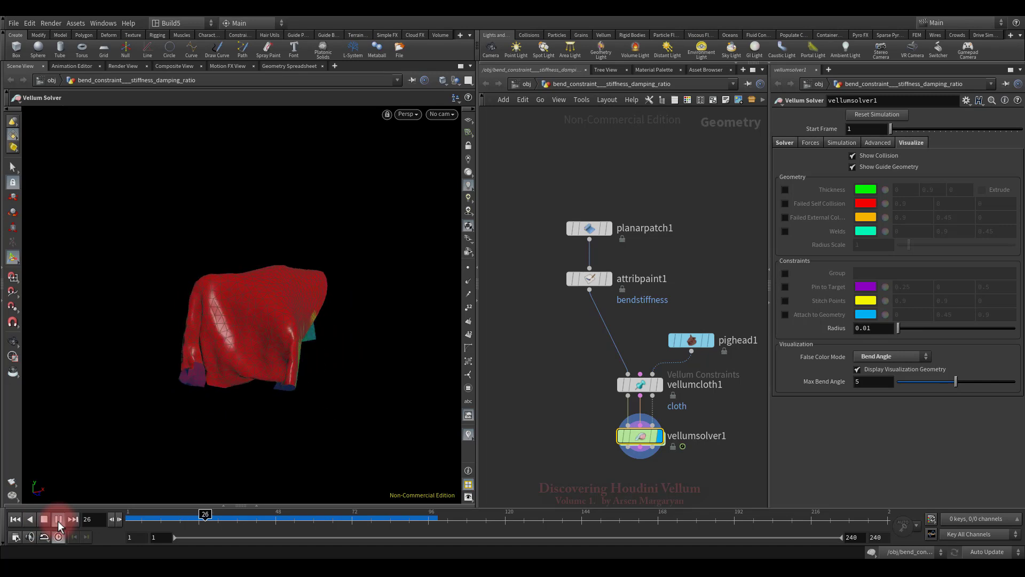
click(44, 519)
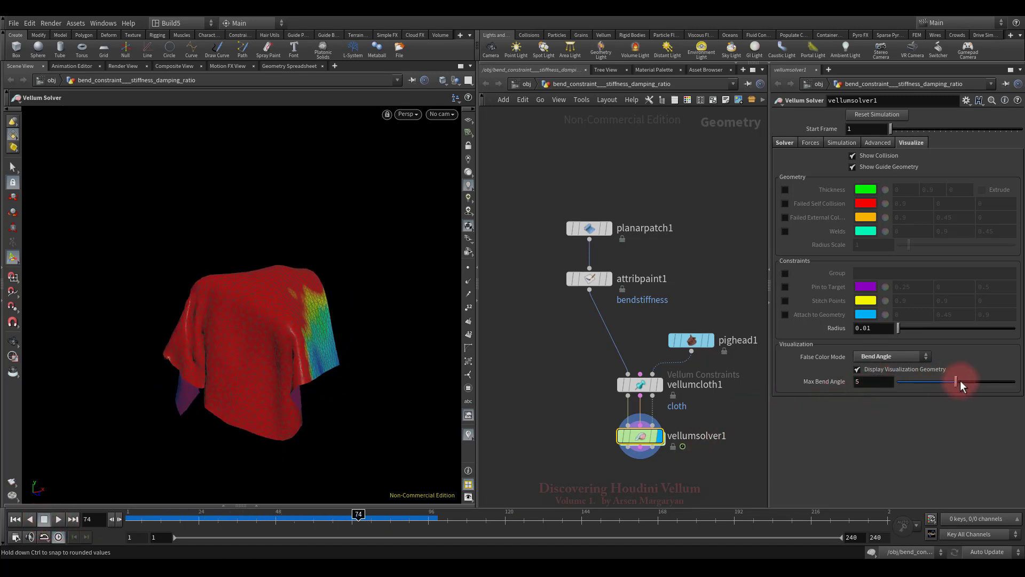
Set Max Bend Angle to 50, then rewind and replay the simulation.
drag(959, 381, 1017, 387)
click(866, 381)
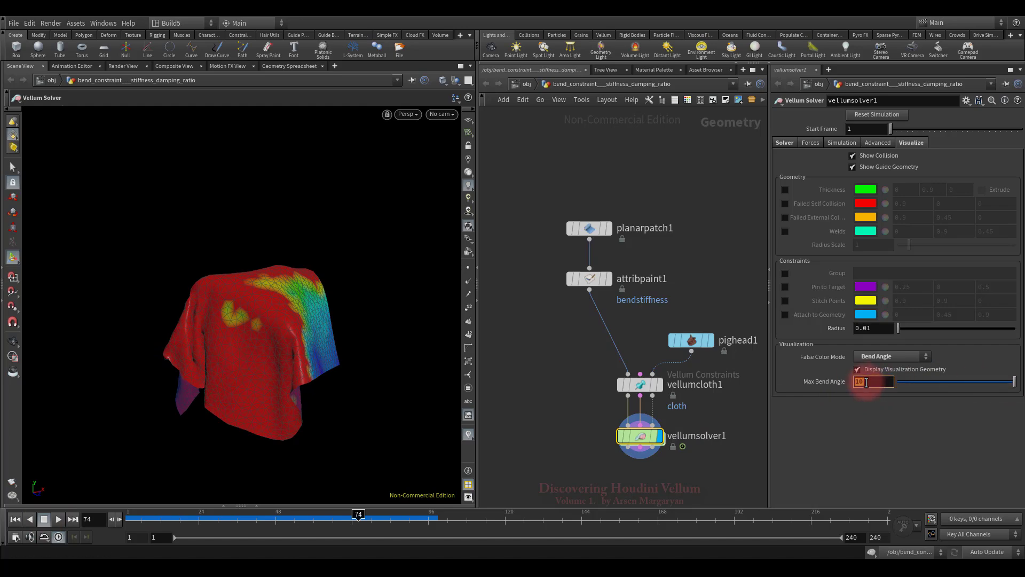
text(50)
key(Return)
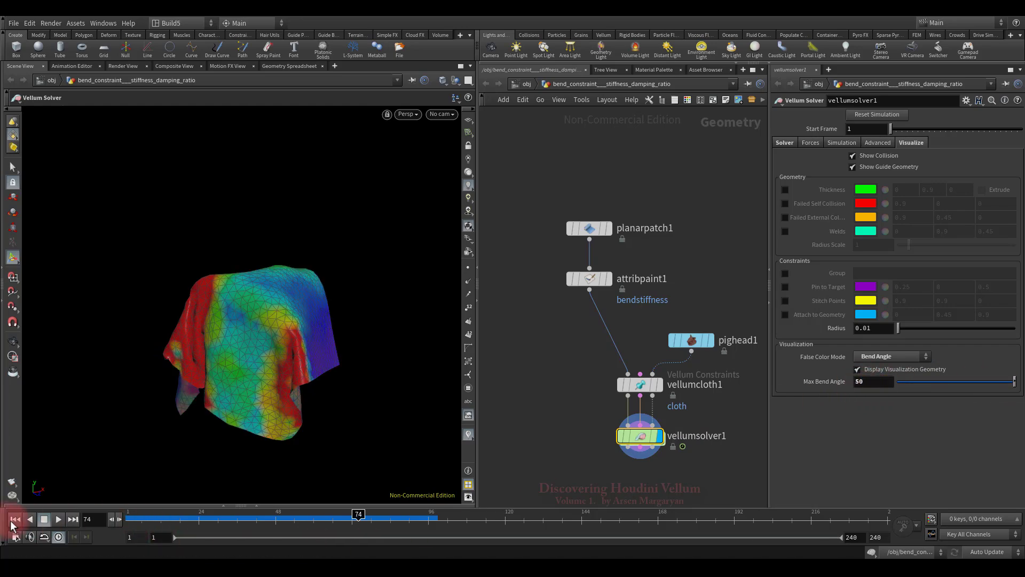
click(15, 519)
click(56, 519)
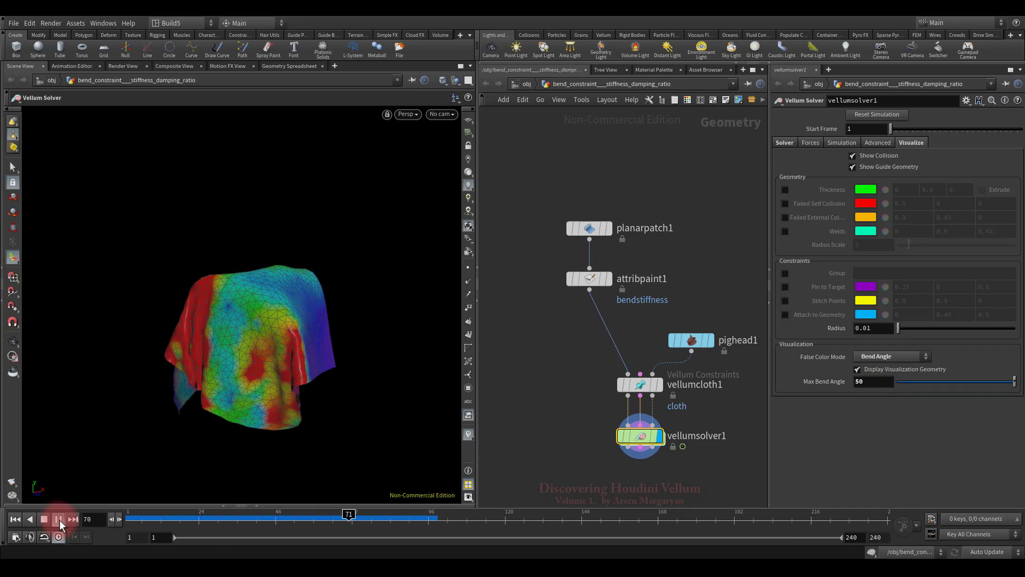
click(45, 519)
click(59, 520)
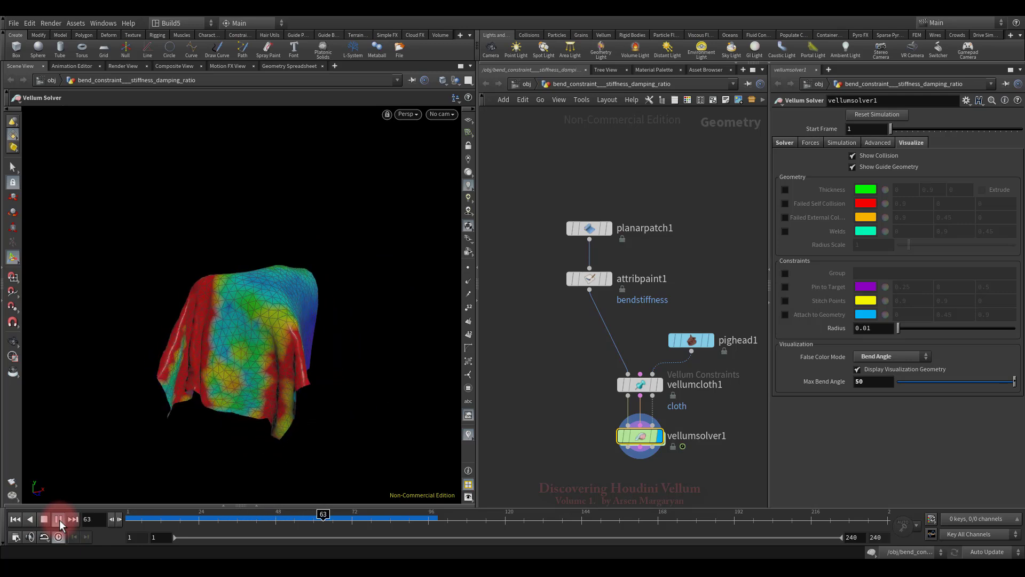
click(46, 519)
Switch vellumsolver1's False Color Mode to Bend Stress.
click(729, 400)
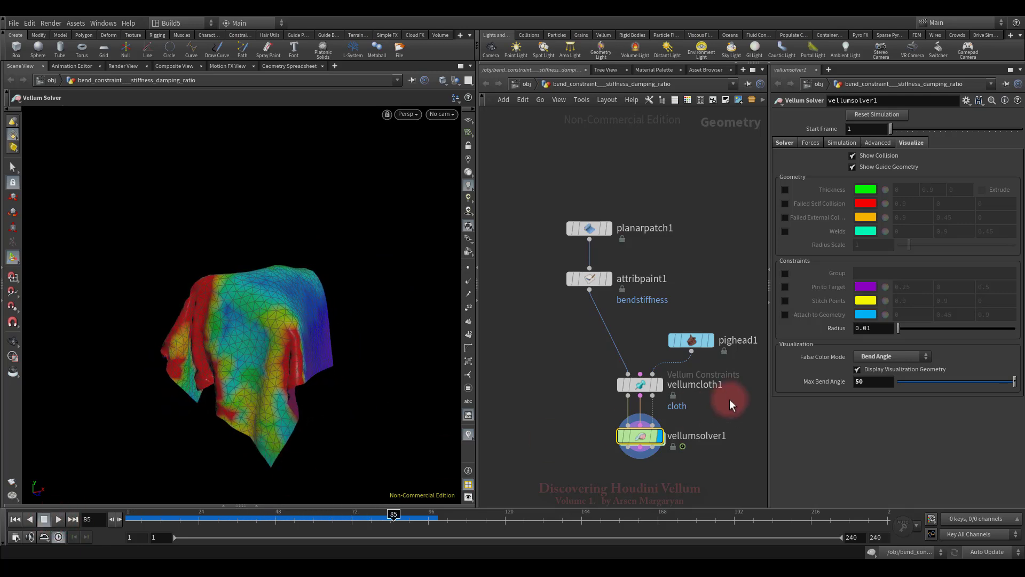
click(889, 357)
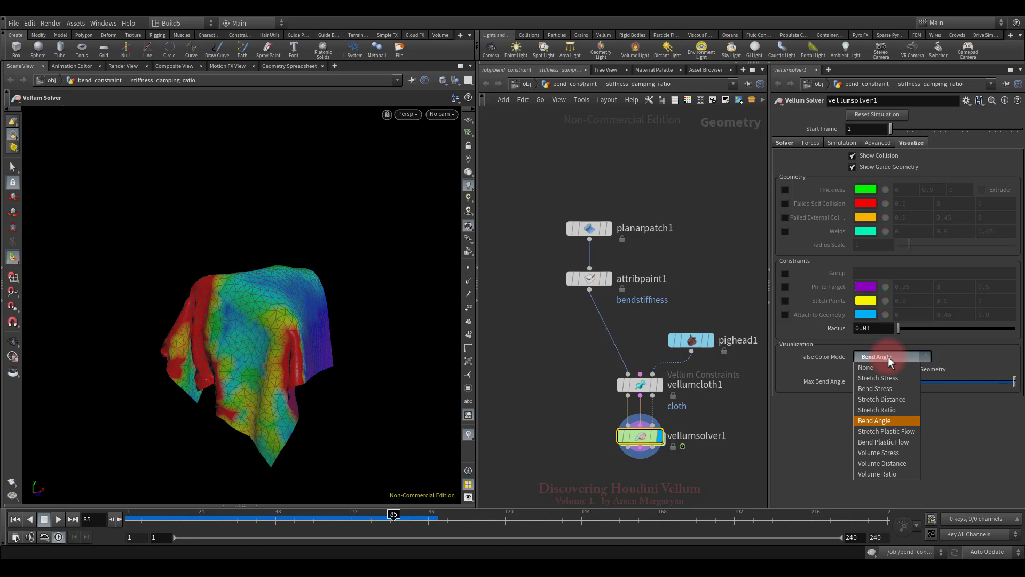
click(887, 389)
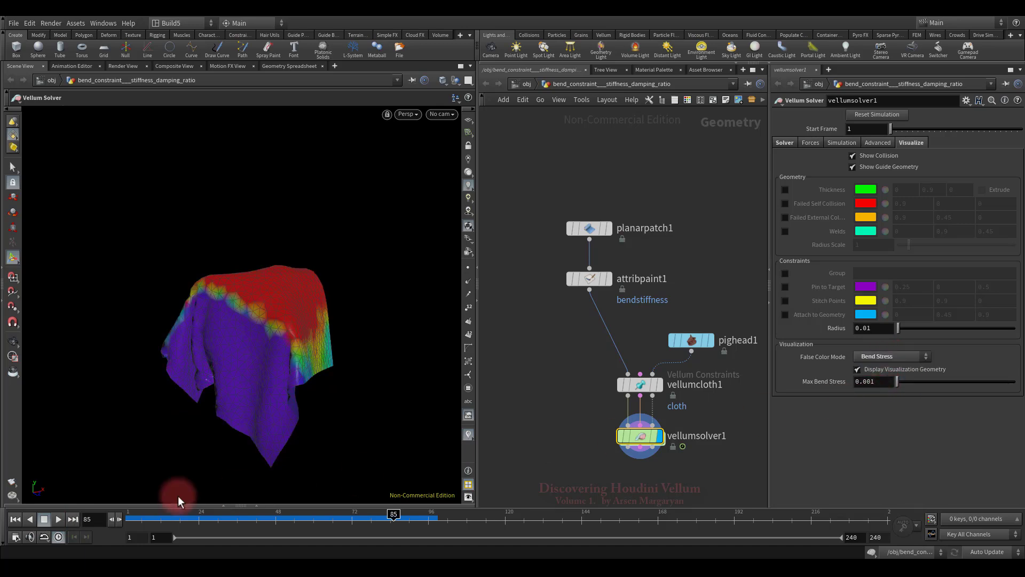
Rewind and replay the Bend Stress-coloured simulation several times.
click(18, 518)
click(56, 523)
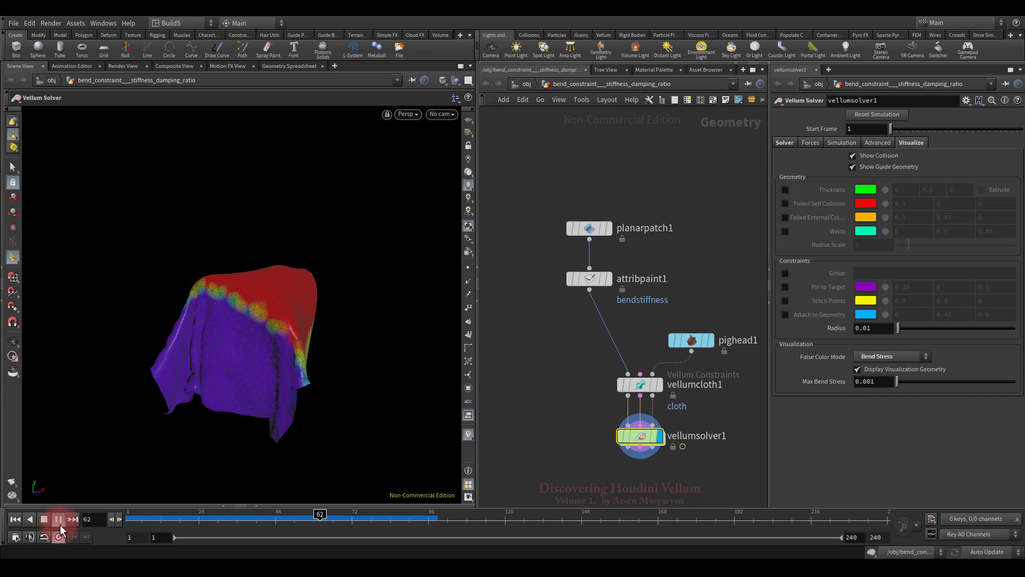
click(43, 520)
click(57, 524)
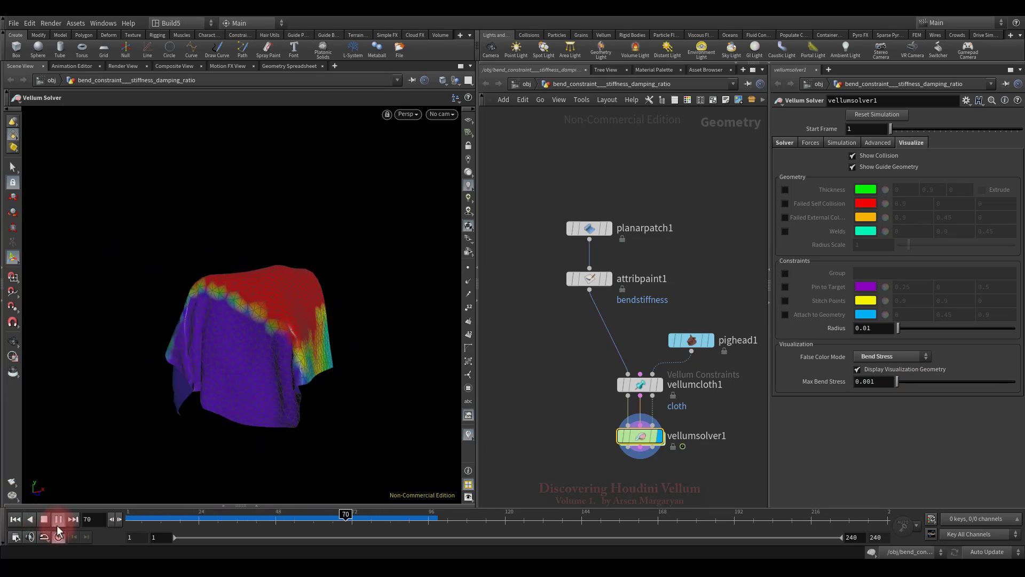
click(42, 520)
click(56, 523)
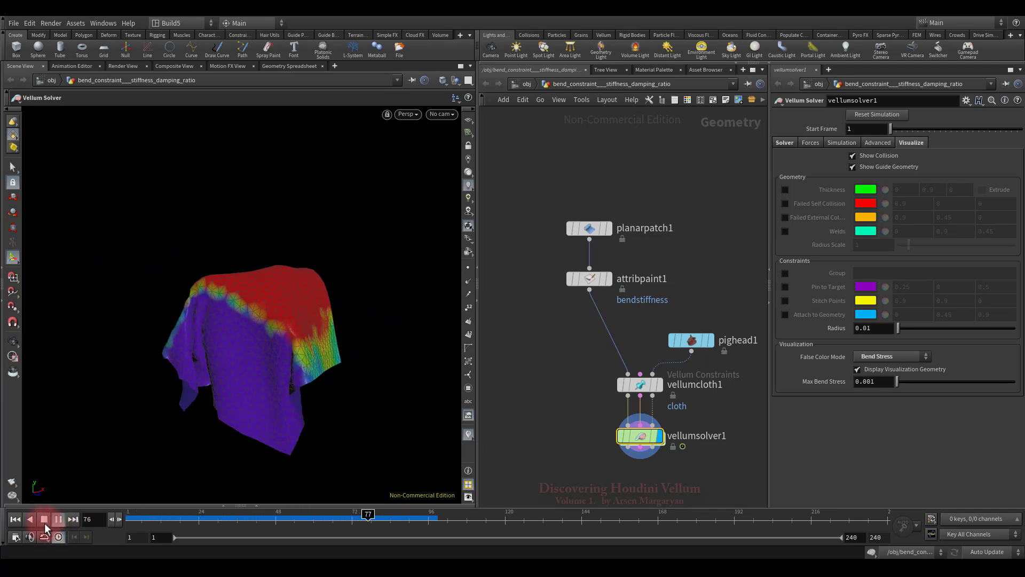
click(245, 520)
click(882, 356)
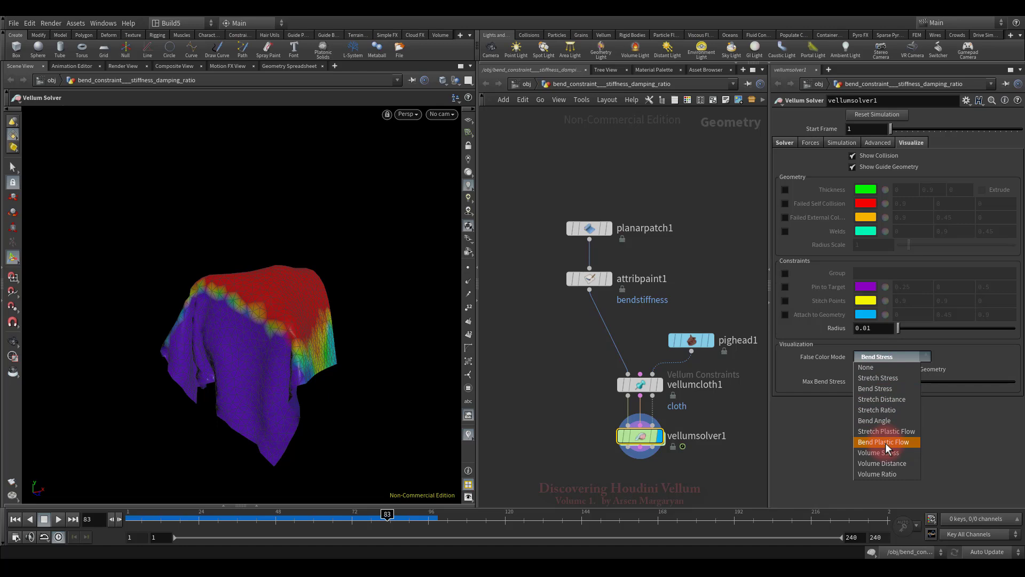
Keep Bend Stress, then play the pig head simulation and rewind to frame 1.
click(712, 410)
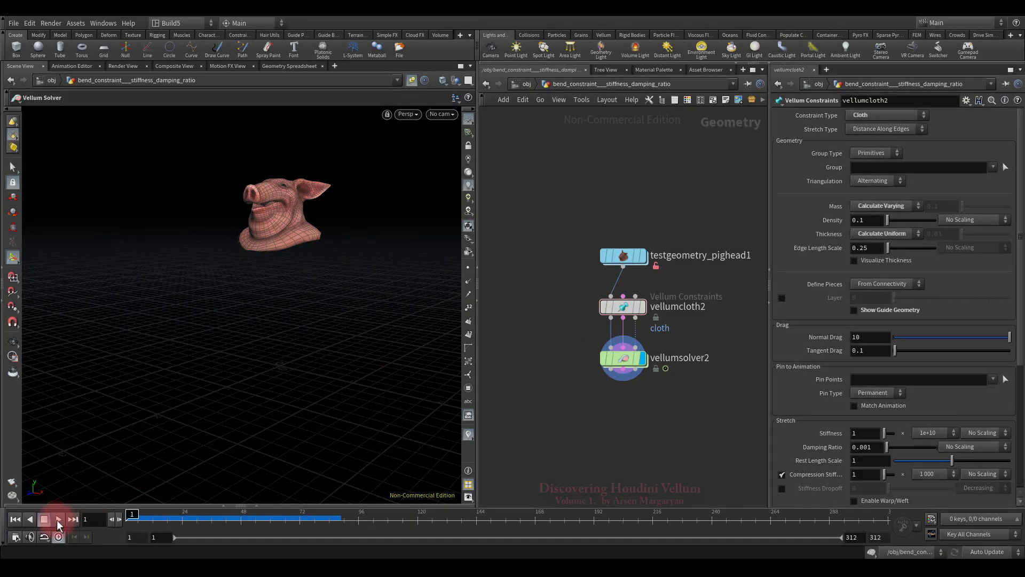
click(57, 520)
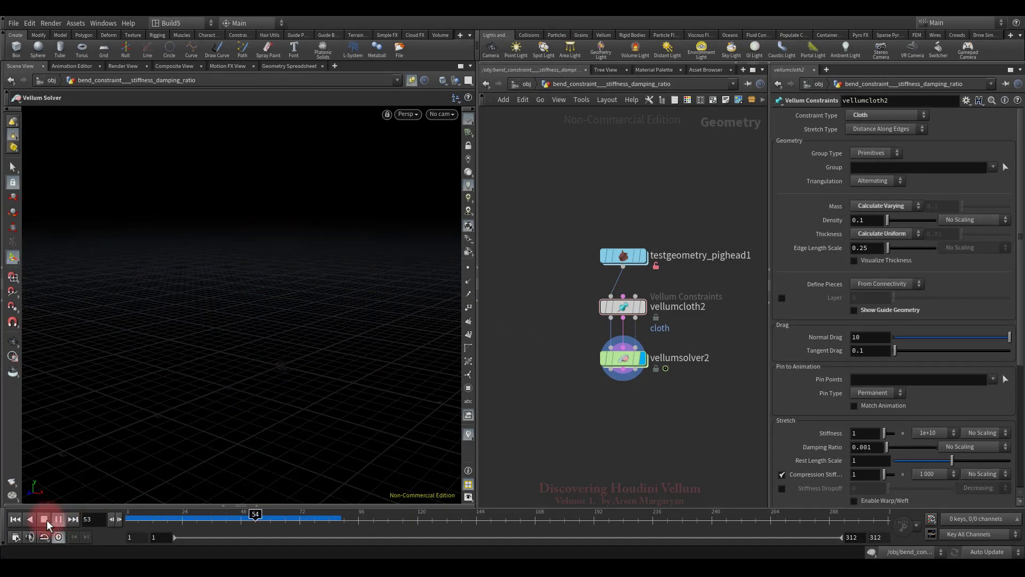
click(43, 520)
click(15, 519)
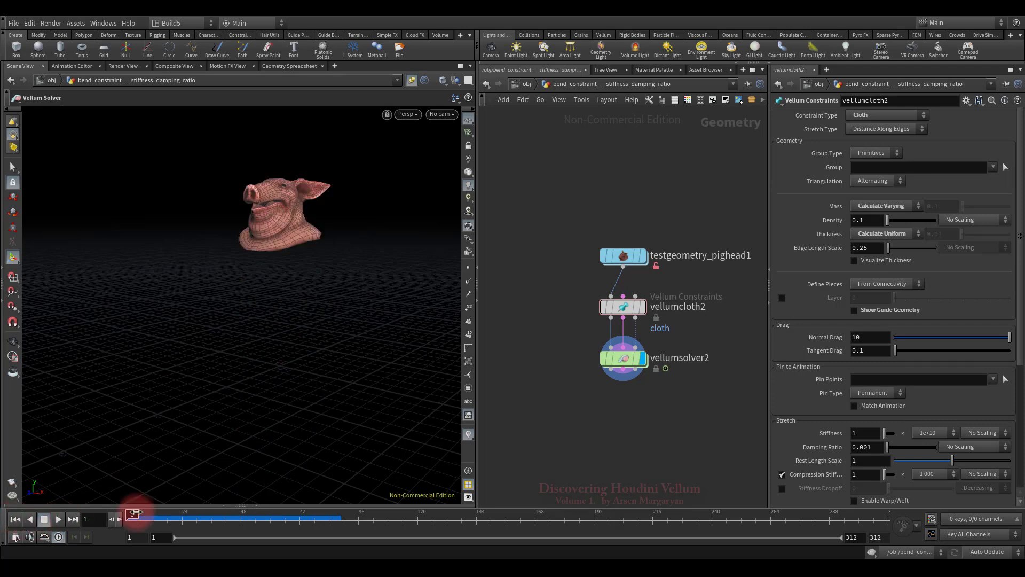
Enable Ground Position on vellumsolver2 and replay the simulation with the ground plane.
click(464, 412)
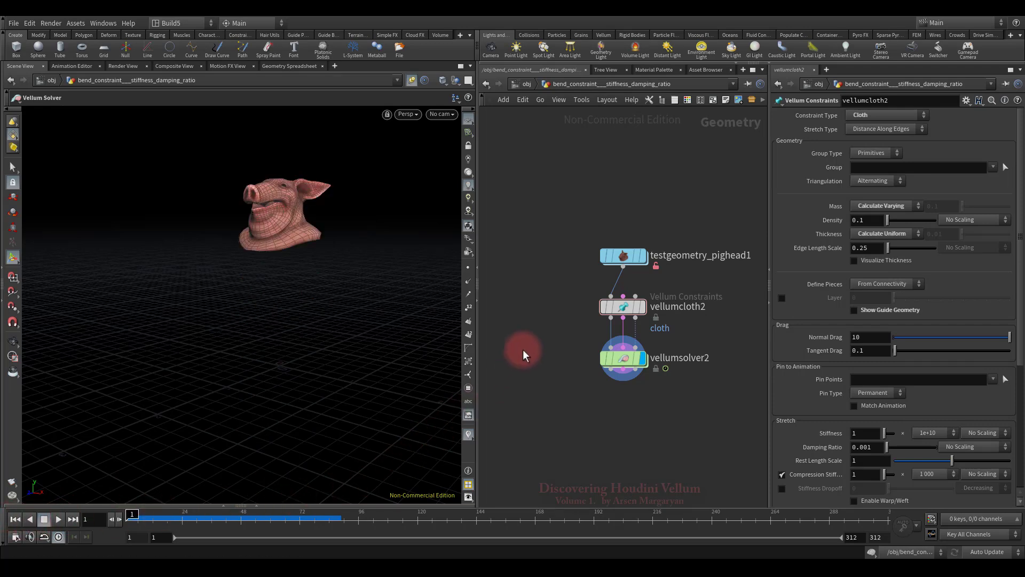
drag(542, 335, 664, 380)
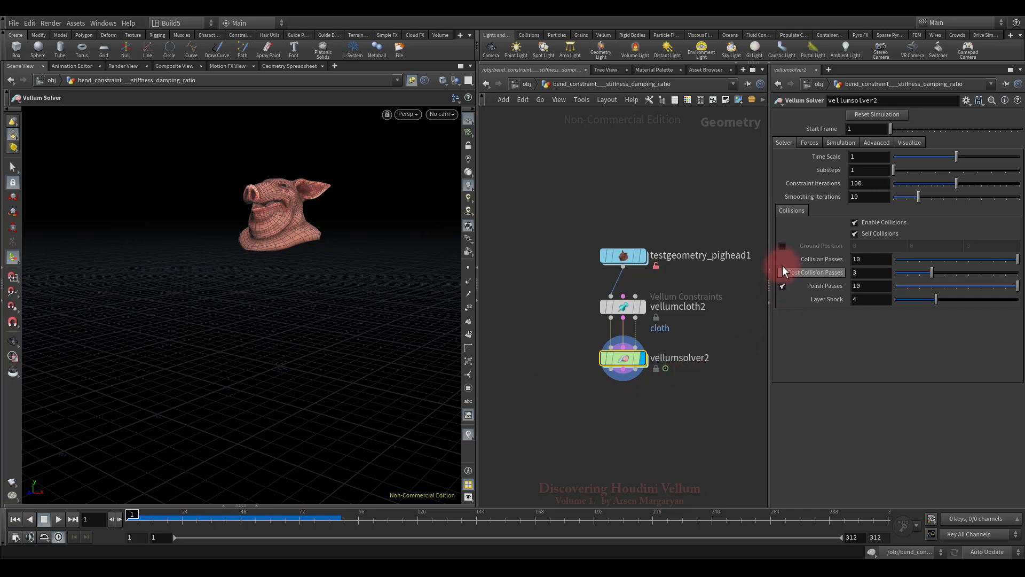
click(782, 246)
click(622, 441)
click(48, 529)
click(57, 519)
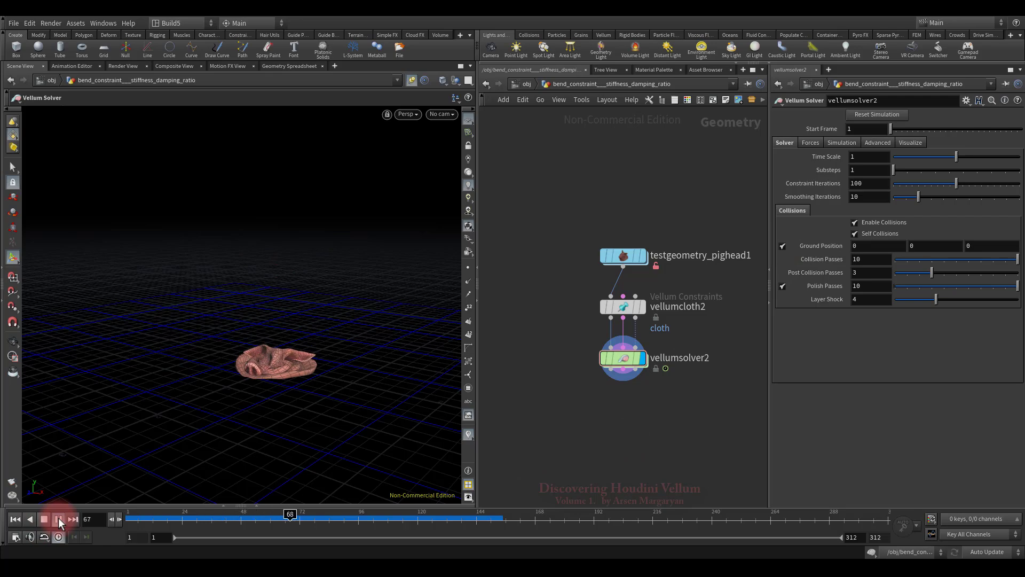
Rewind to frame 1 and set vellumcloth2's bend stiffness multiplier to 1.
click(20, 520)
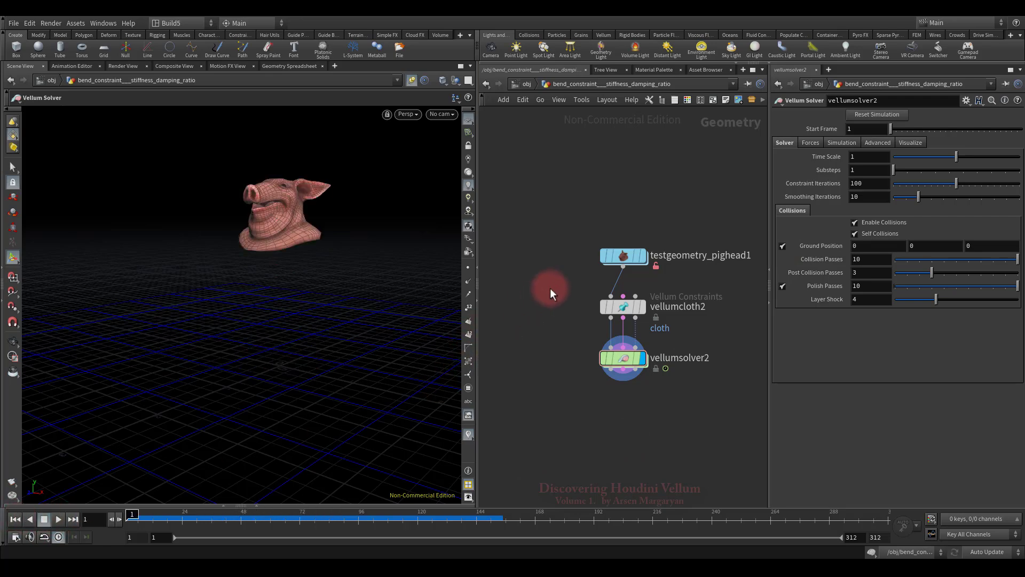
drag(550, 286, 664, 328)
scroll(944, 439, down, 5)
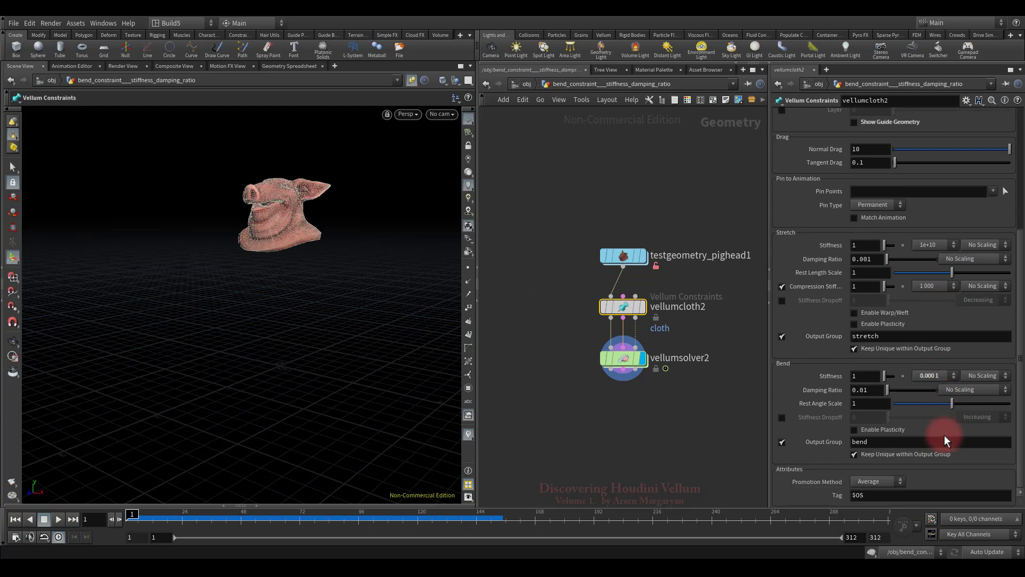
click(929, 376)
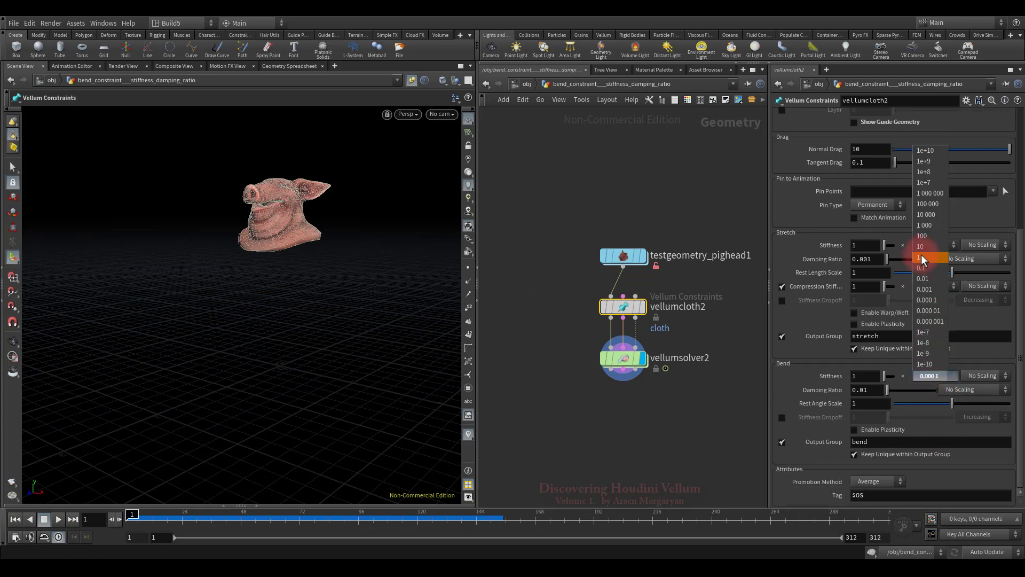
click(919, 257)
Set vellumsolver2's Substeps to 5.
drag(558, 342, 657, 382)
click(862, 170)
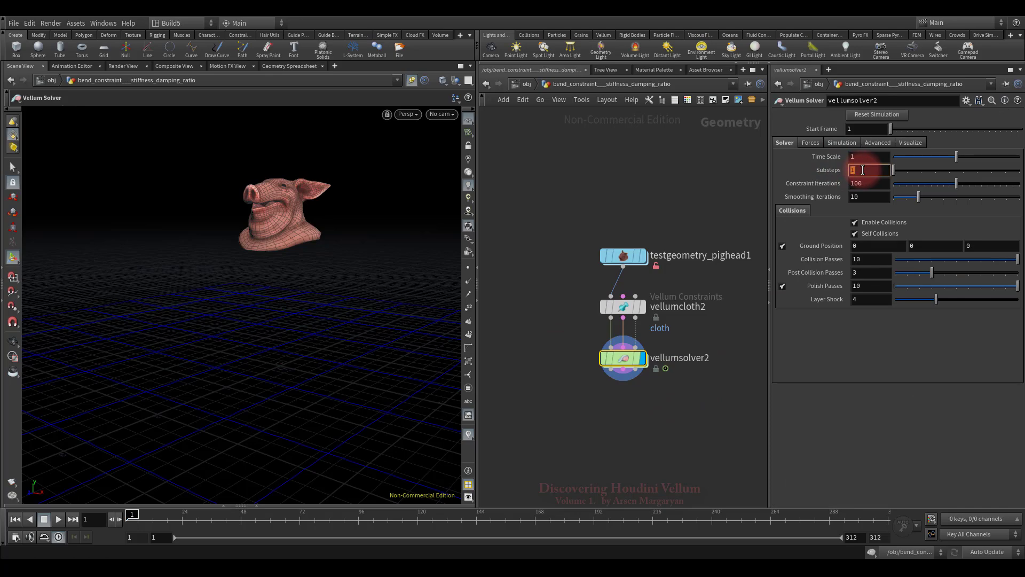
text(5)
key(Return)
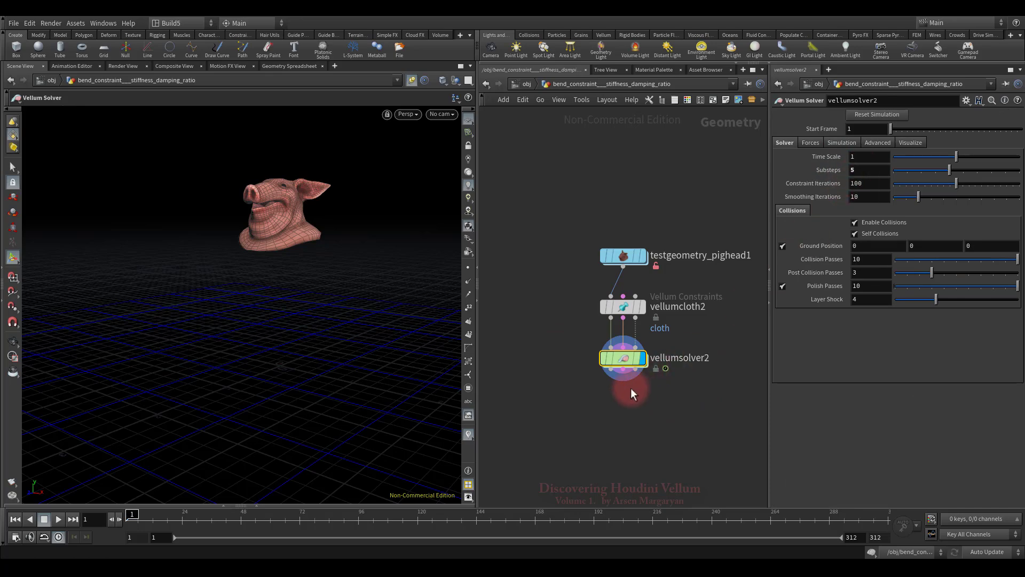
Play the updated pig-head simulation, stop and rewind to frame 1.
drag(553, 288, 647, 336)
click(575, 372)
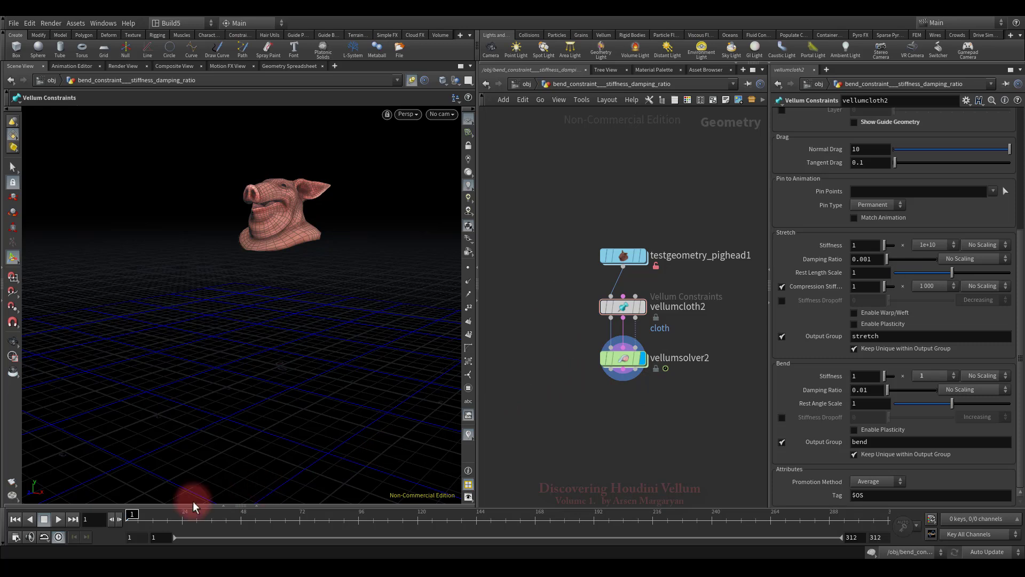
click(57, 520)
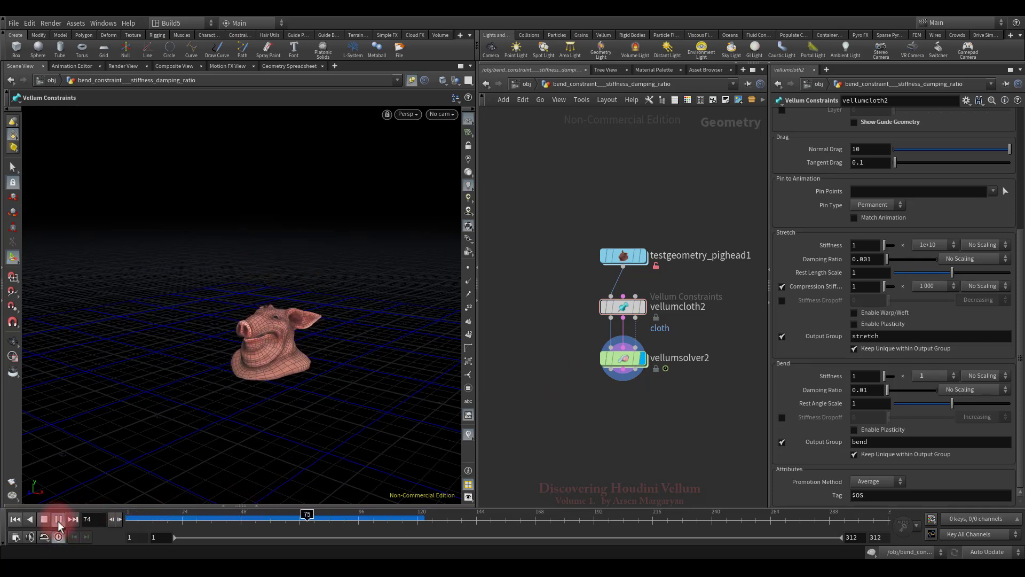
click(43, 519)
click(15, 519)
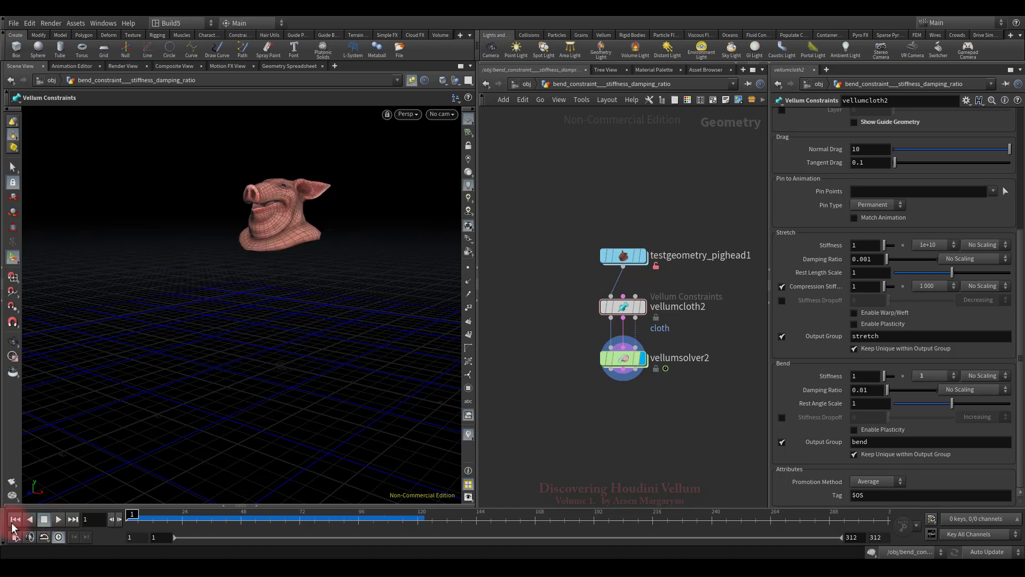
click(871, 376)
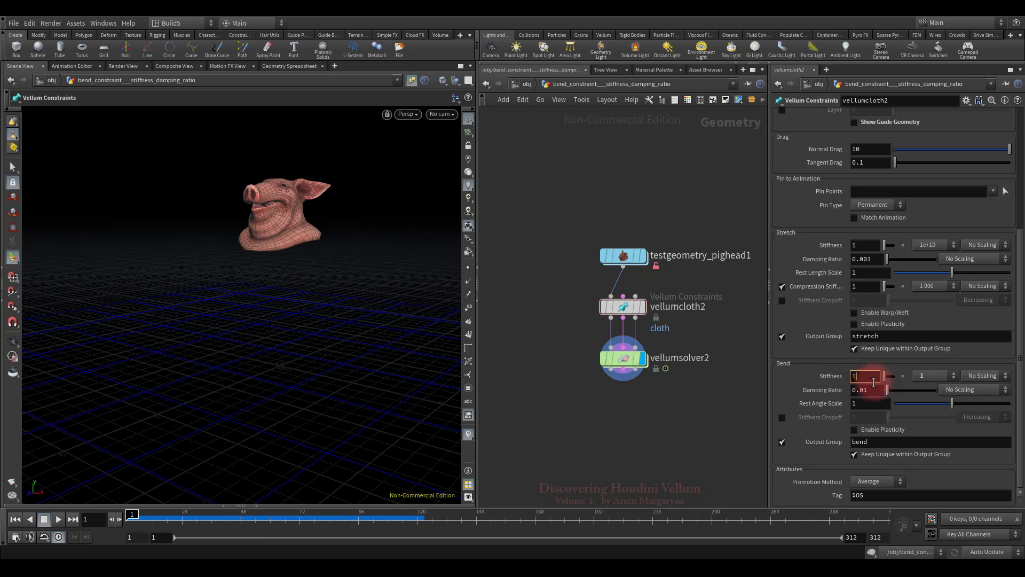
click(873, 389)
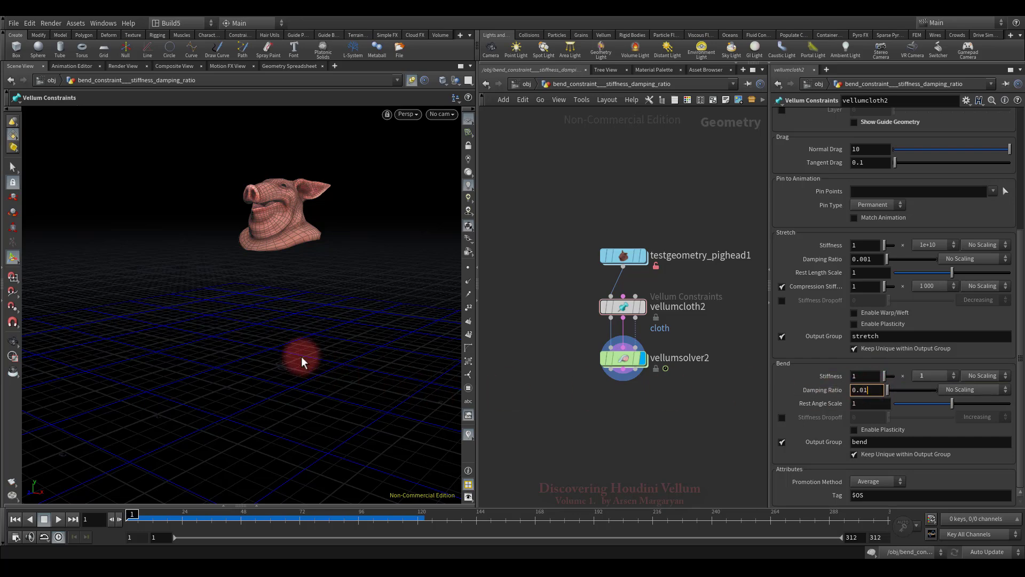
key(Escape)
drag(337, 338, 373, 331)
key(Return)
click(144, 457)
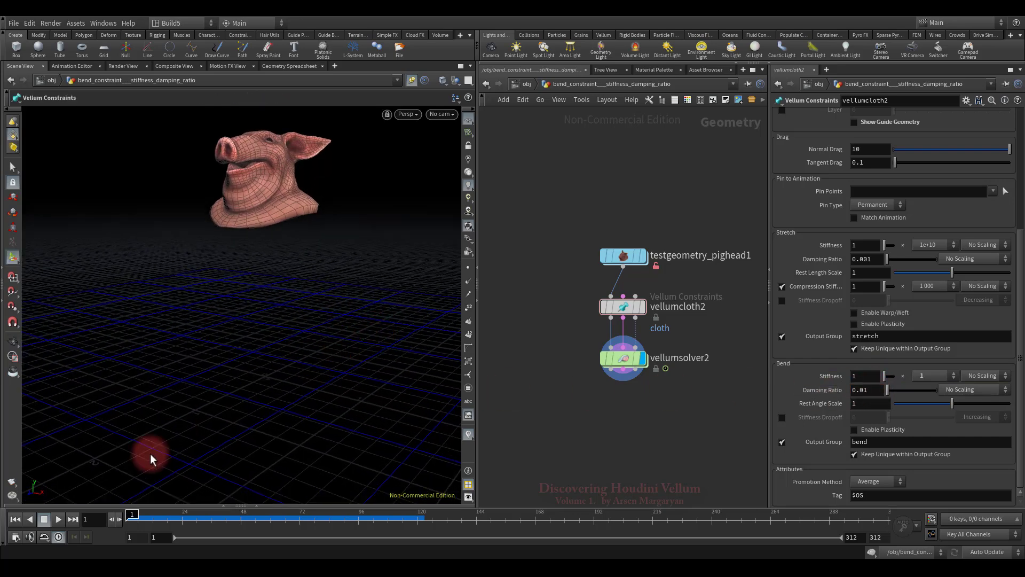
click(59, 518)
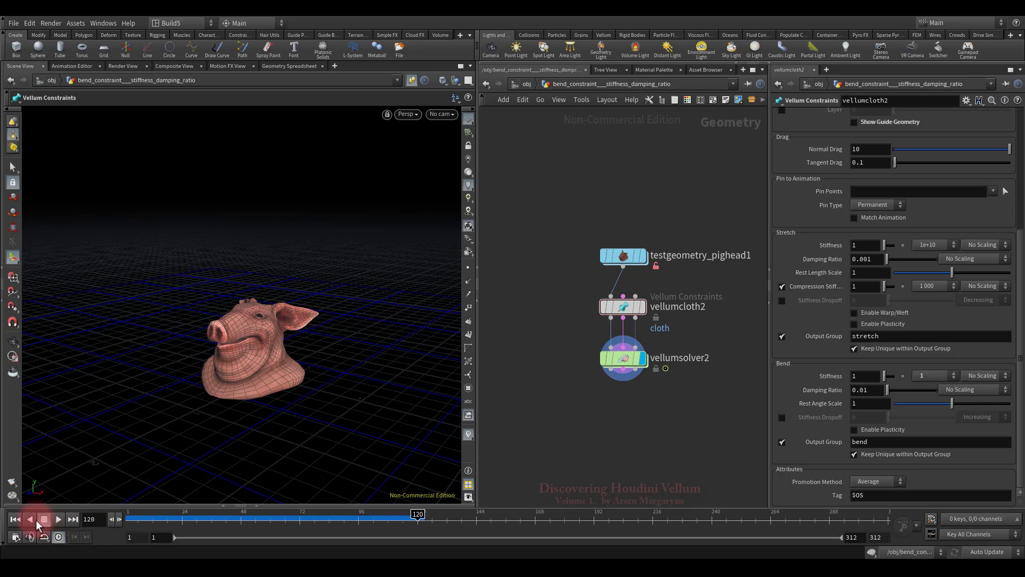
click(58, 518)
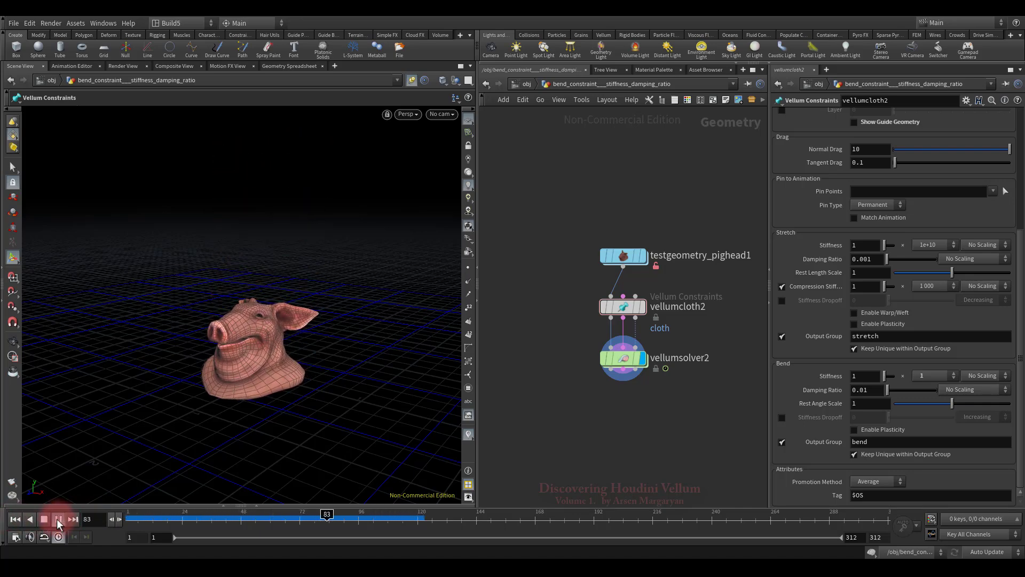
click(18, 521)
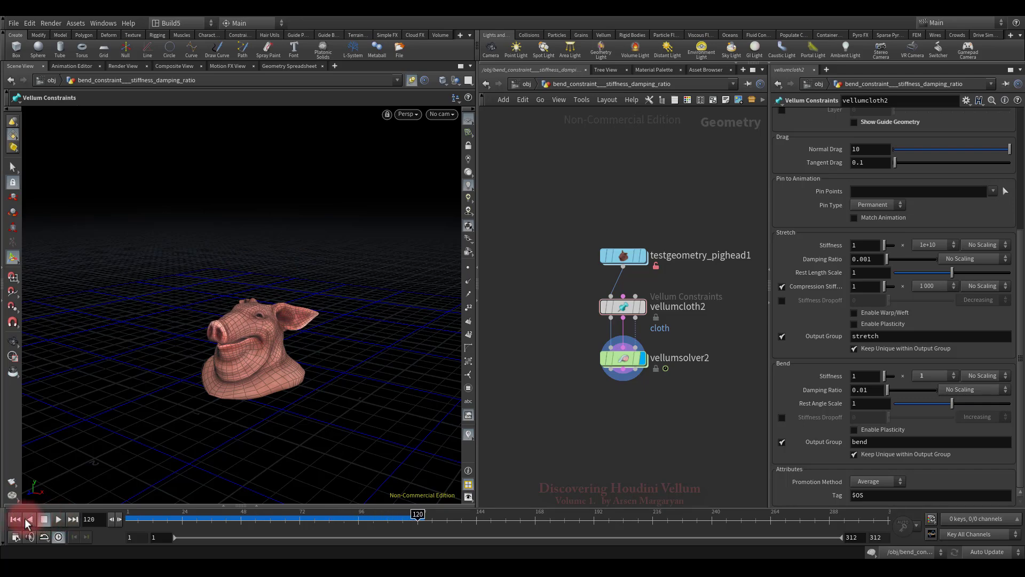
Set the Bend Damping Ratio to 0.1 and play the pig-head cloth simulation.
click(879, 390)
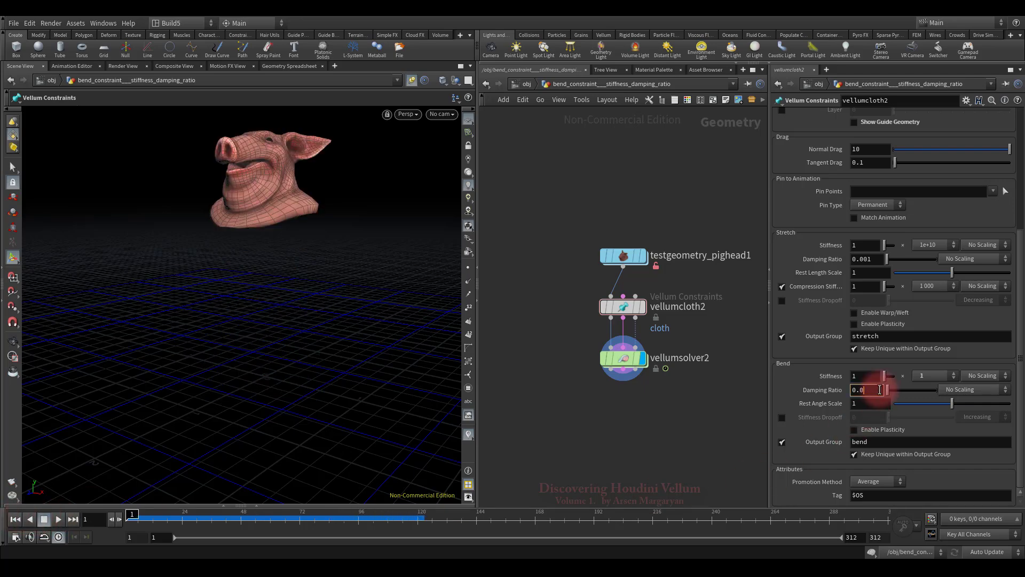
text(0.1)
key(Return)
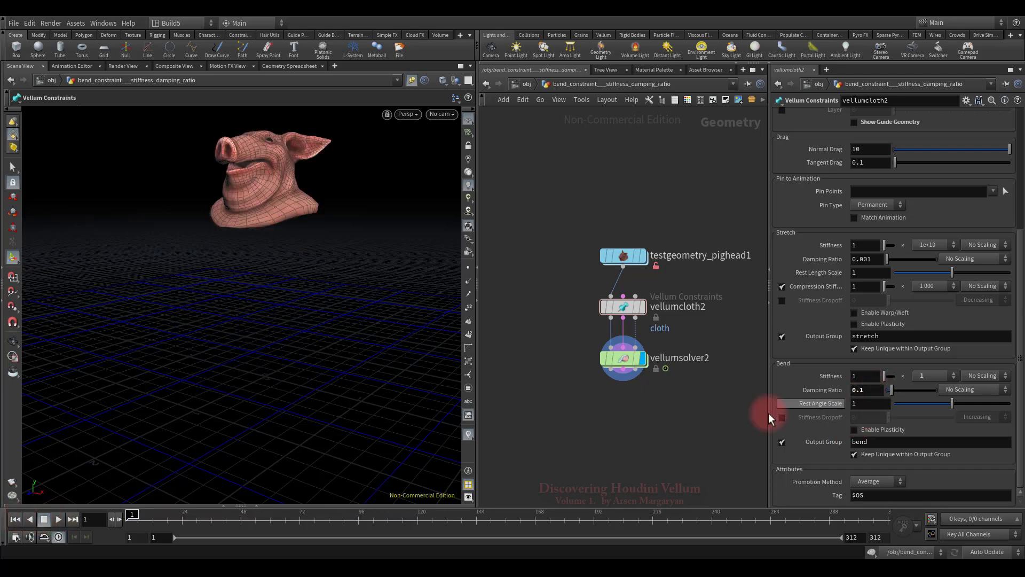
click(58, 519)
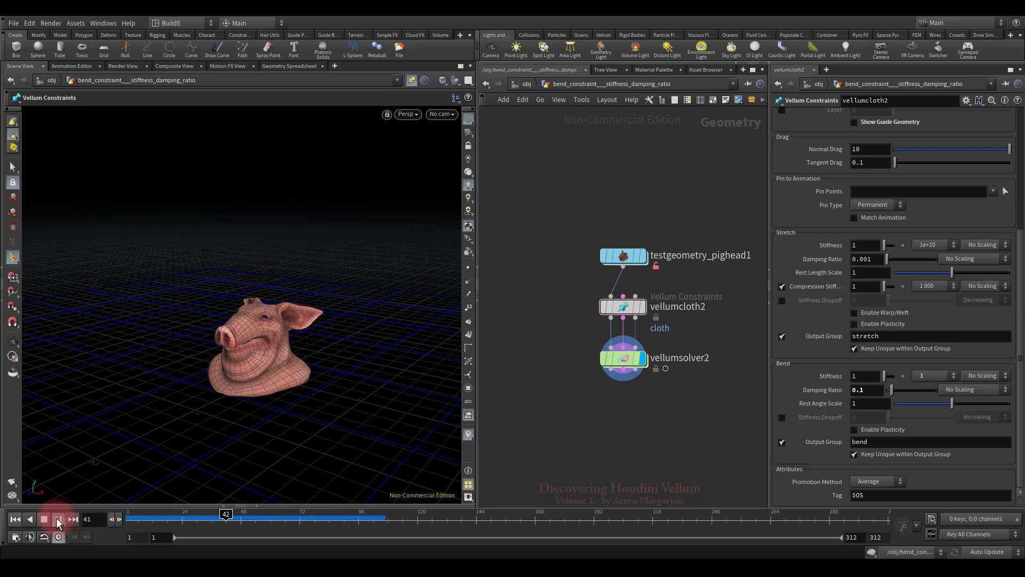
Replay the 0.1-damping simulation from frame 1 several times, ending rewound to the start.
click(15, 519)
click(58, 519)
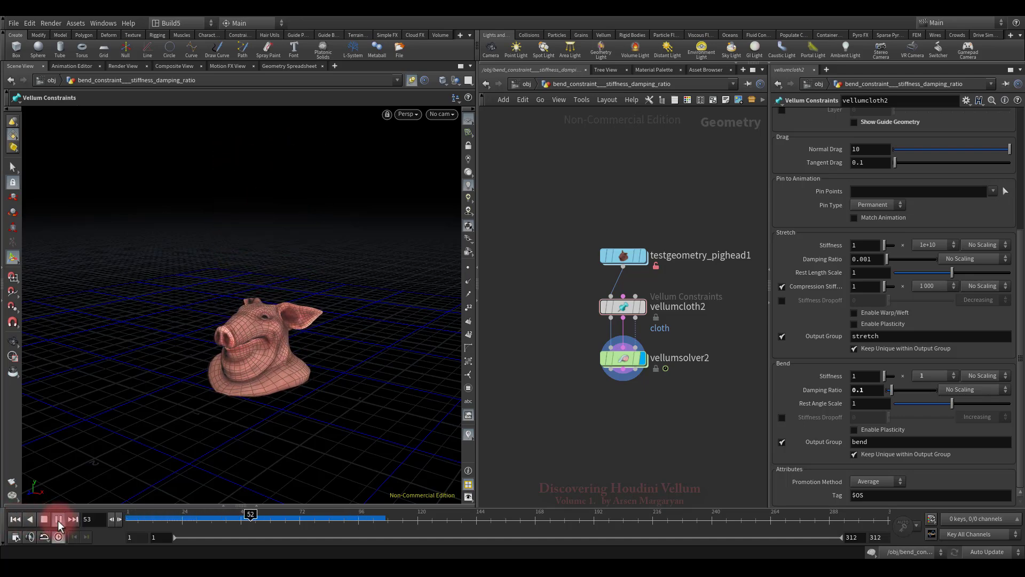
click(43, 519)
click(16, 519)
click(58, 519)
click(30, 519)
click(15, 519)
click(58, 519)
click(44, 519)
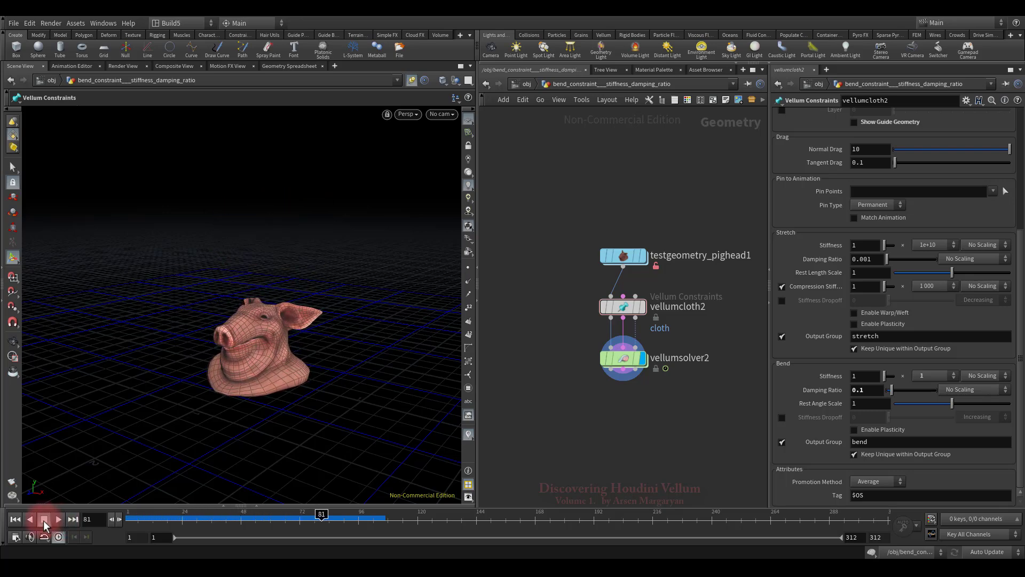
click(16, 519)
Set the Bend Damping Ratio to 0 and replay the simulation.
click(873, 389)
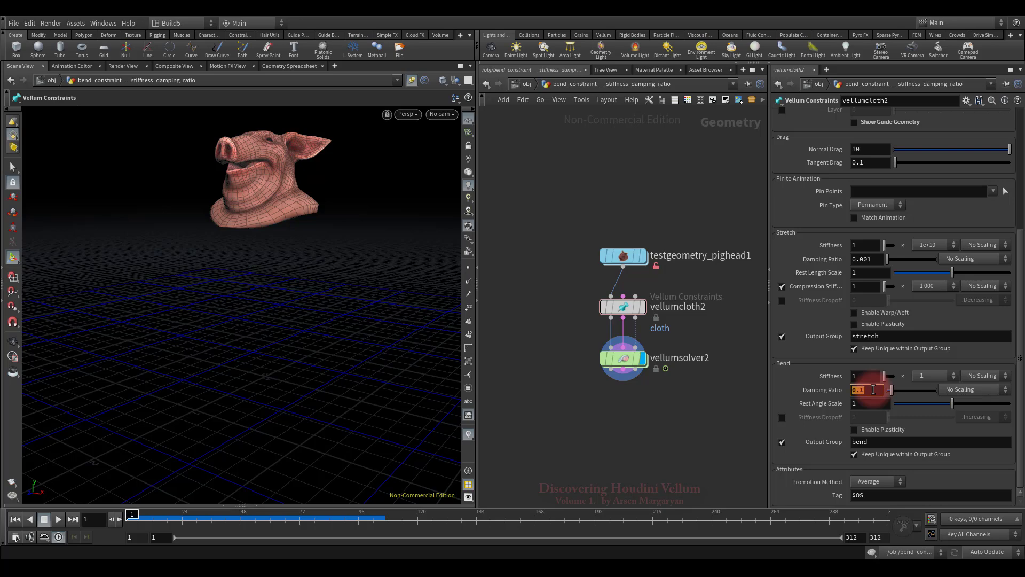
text(0)
key(Return)
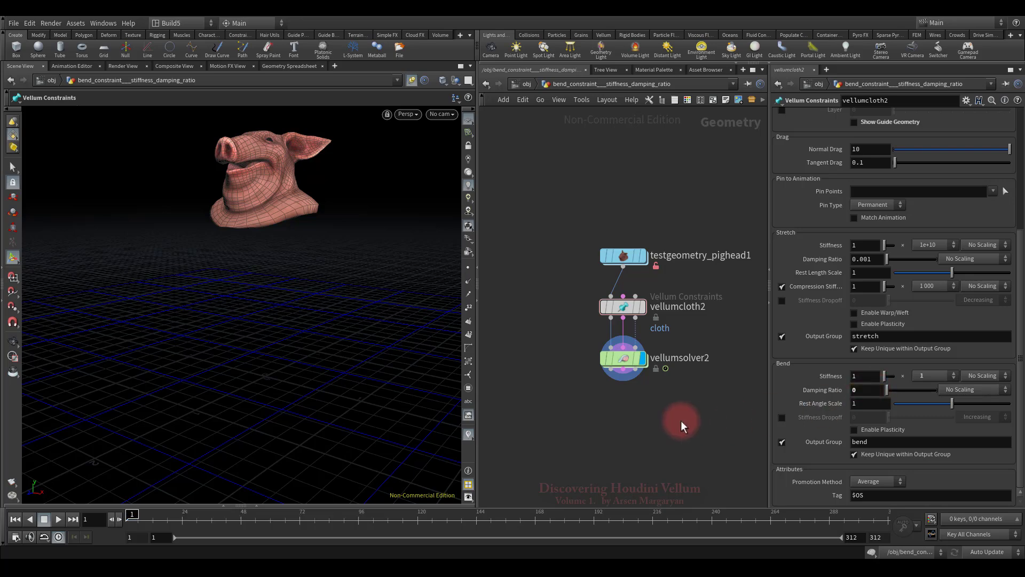
click(58, 519)
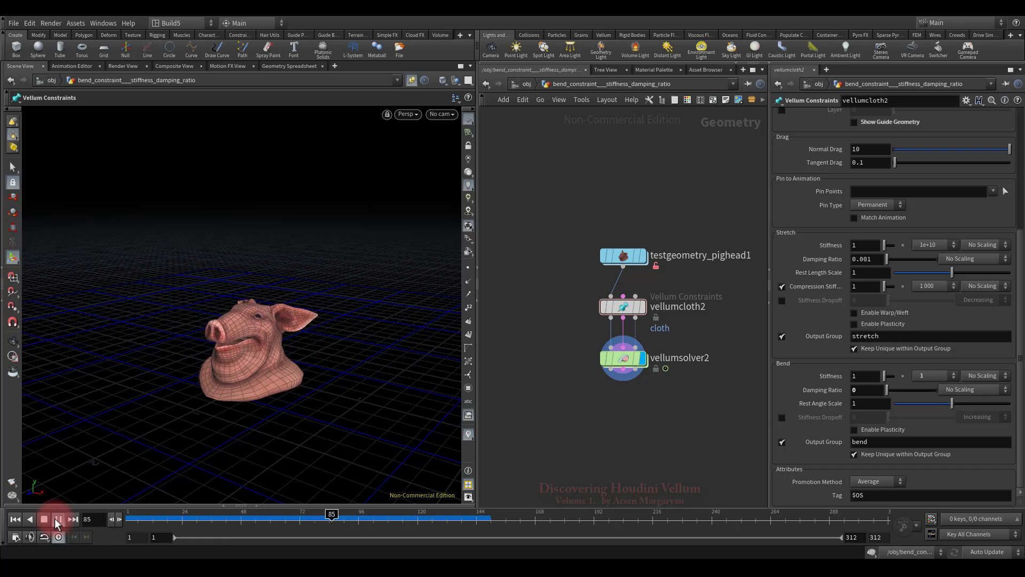
click(45, 519)
Rewind to frame 1 and revert the bend damping ratio to its default 0.01.
click(15, 519)
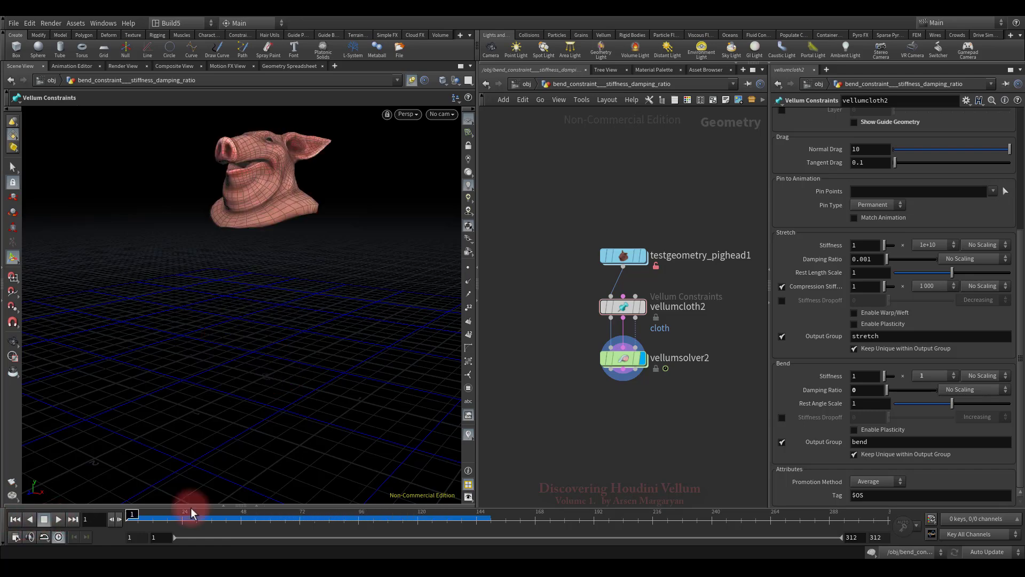
right_click(831, 392)
click(863, 508)
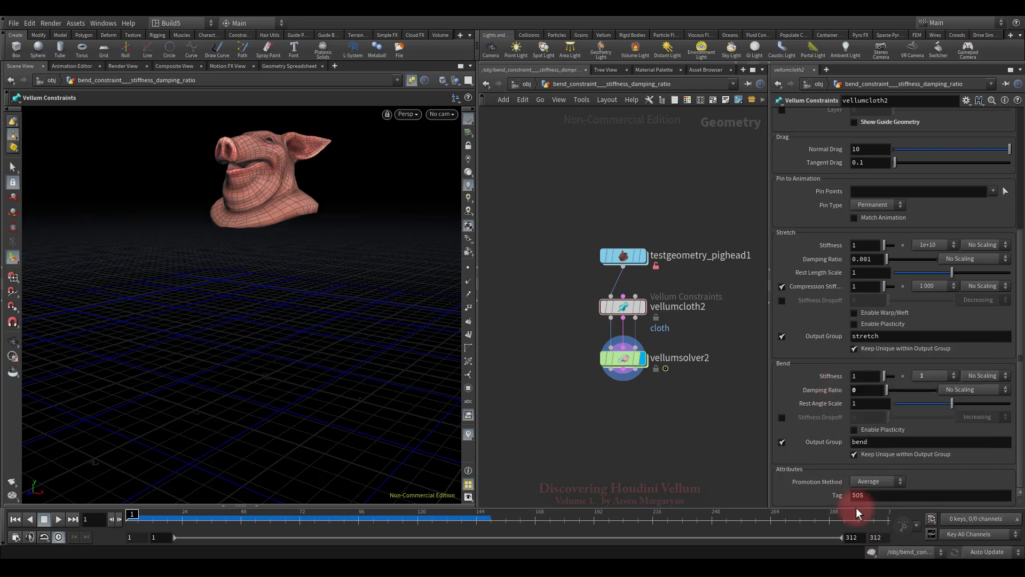
Keyframe Bend Stiffness at 1 on frames 1 and 24.
click(869, 377)
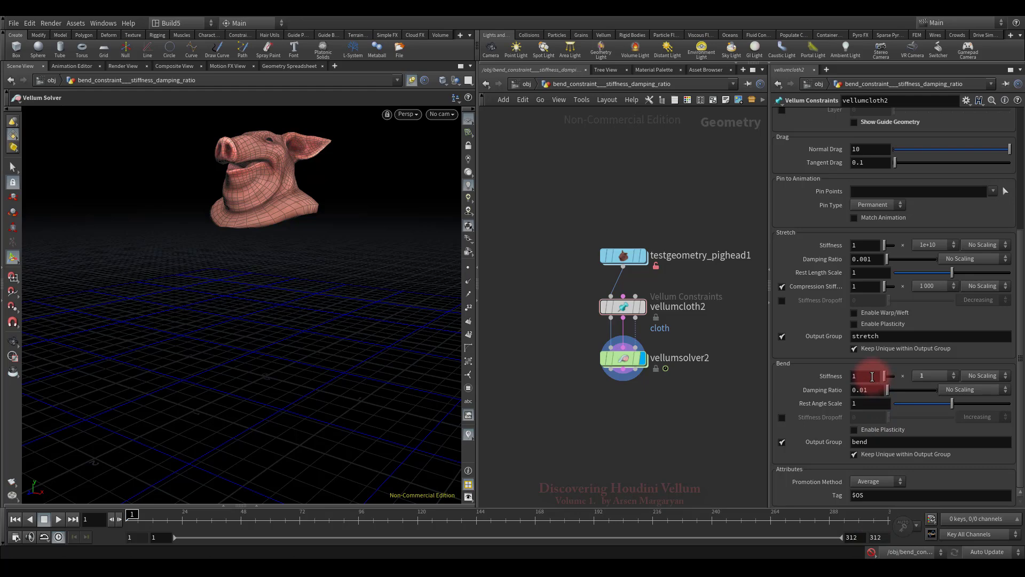
alt+click(872, 376)
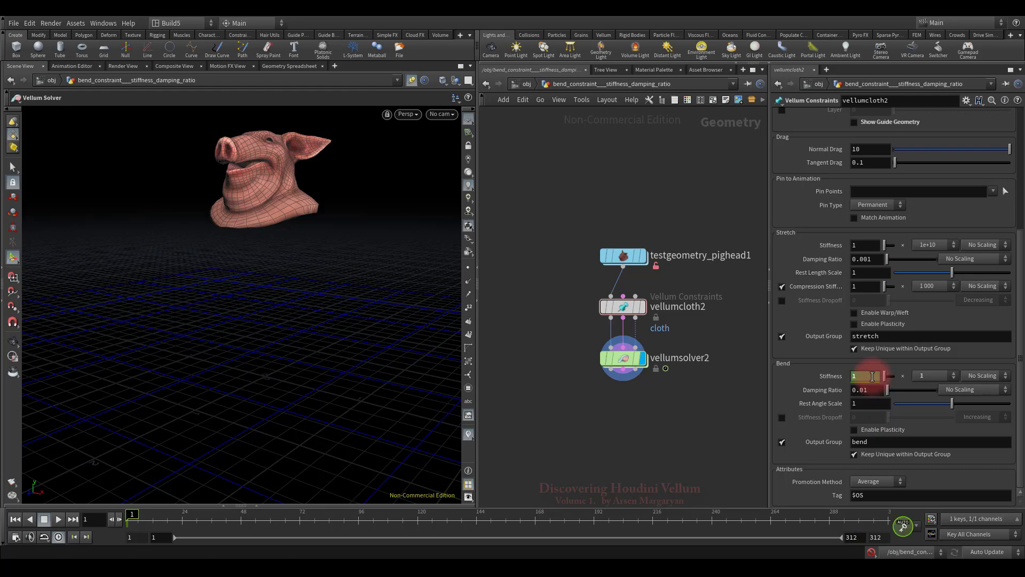
click(183, 524)
drag(185, 525, 181, 525)
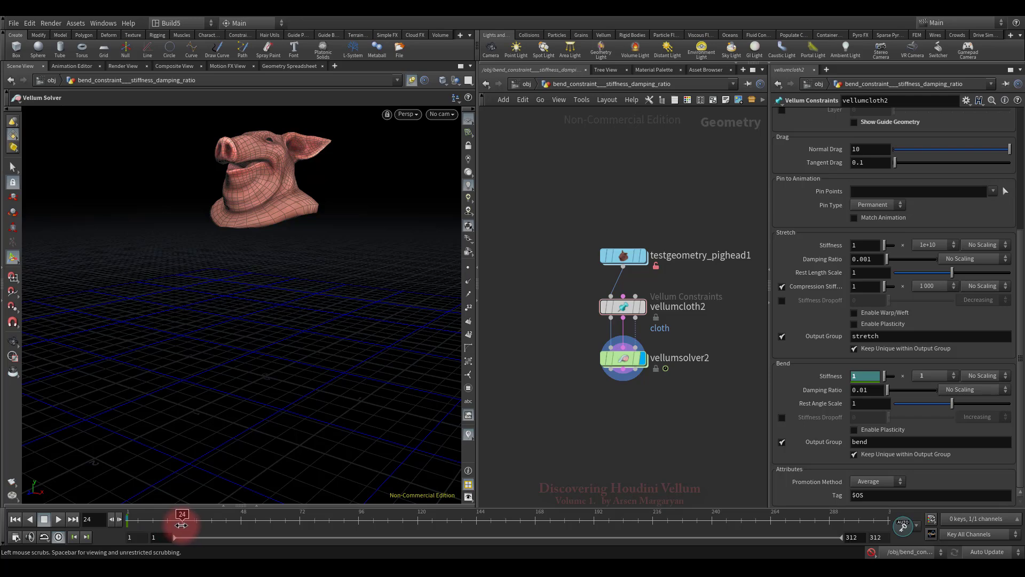
click(874, 377)
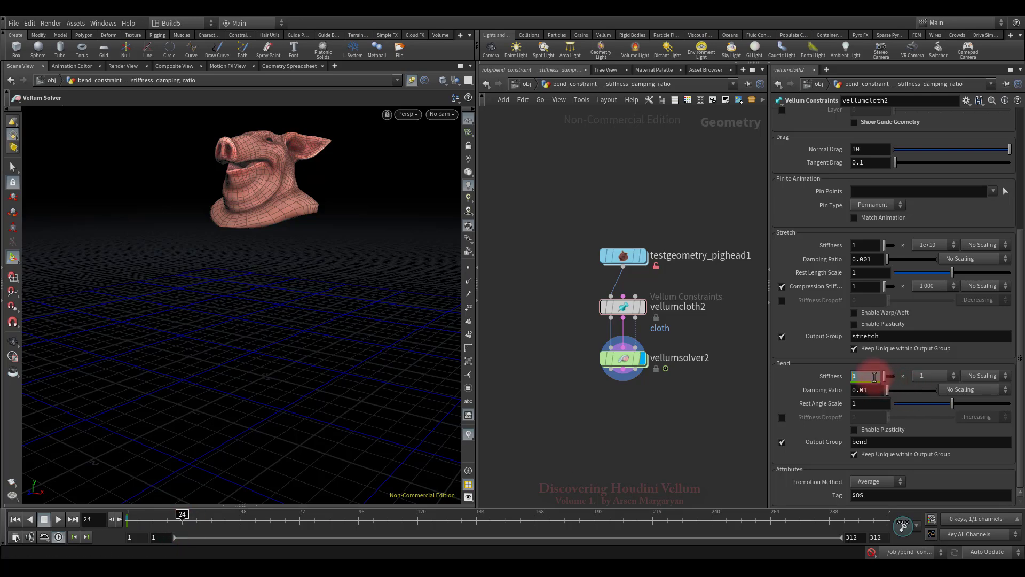
Keyframe Bend Stiffness at 0 on frames 48 and 72, and back to 1 at frame 96.
click(237, 522)
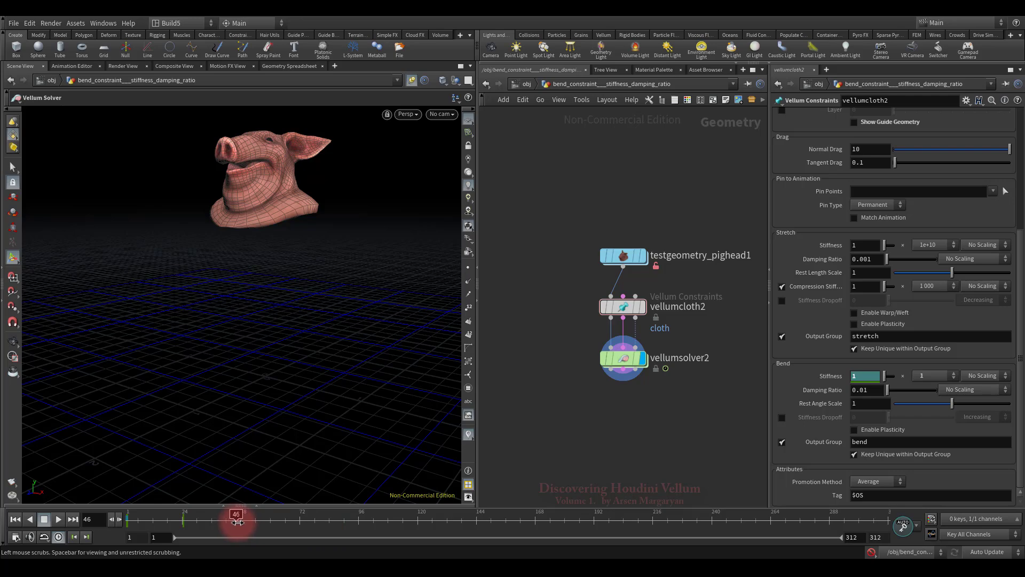
click(866, 377)
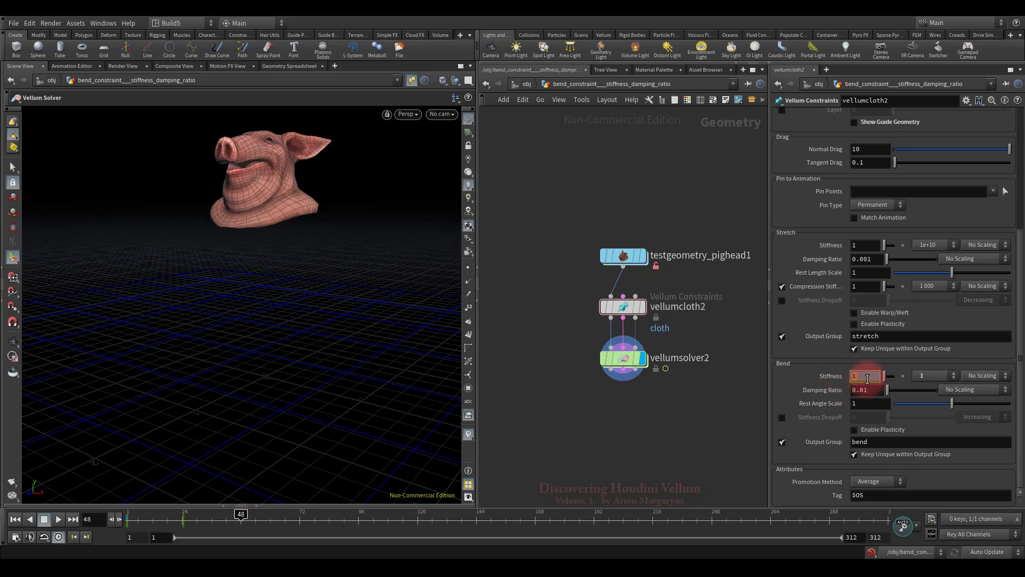
alt+click(867, 379)
drag(315, 521, 300, 519)
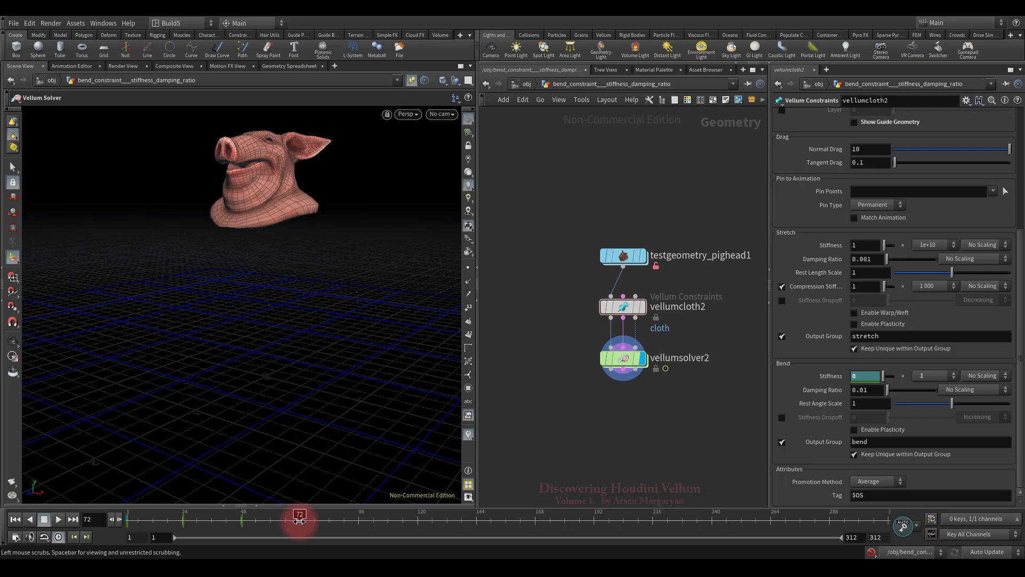
alt+click(865, 377)
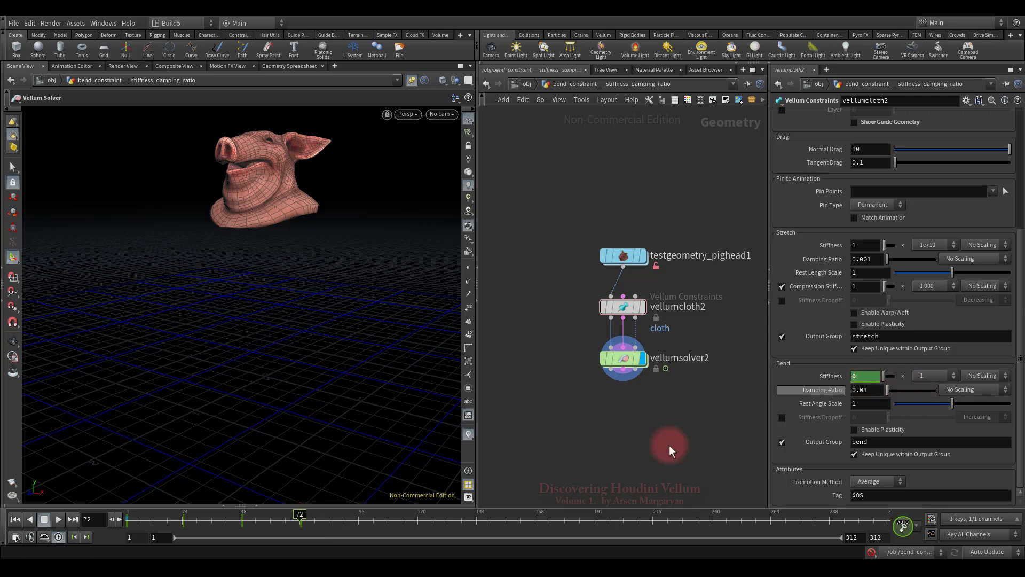
click(358, 518)
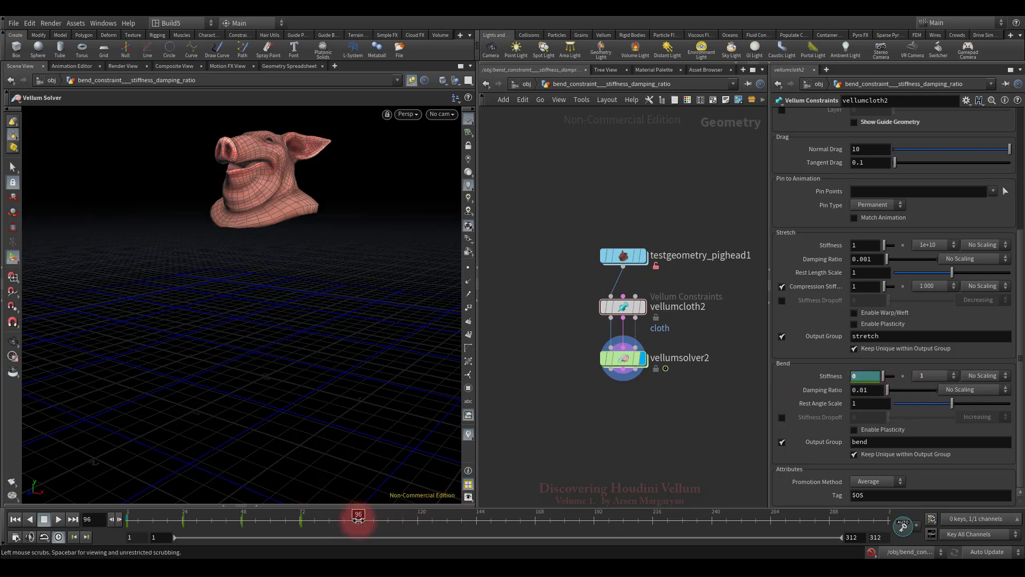
alt+click(864, 378)
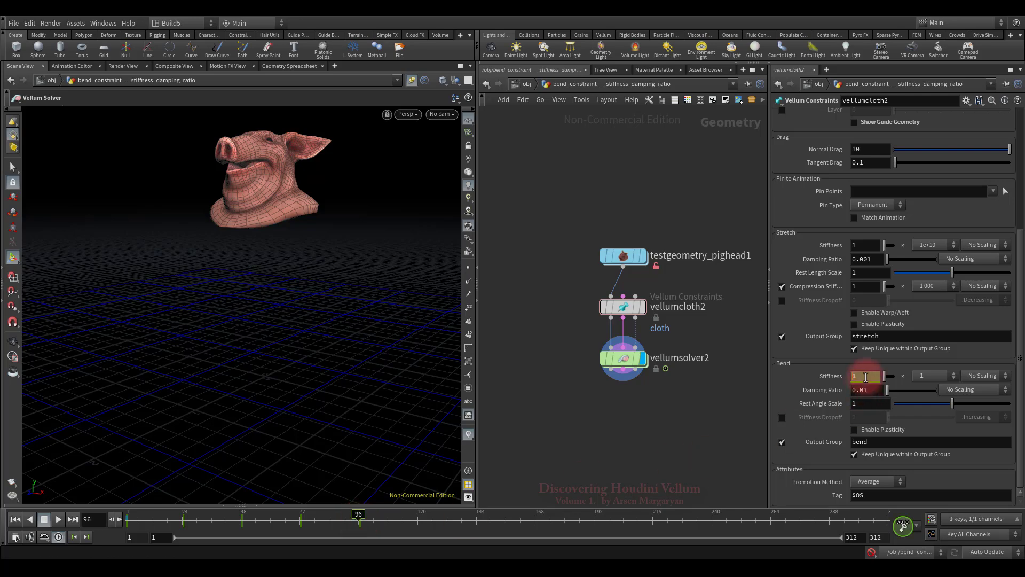
Set the bendstiffness channel's after-extrapolation to Cycle for all five keys in the Animation Editor.
shift+click(865, 377)
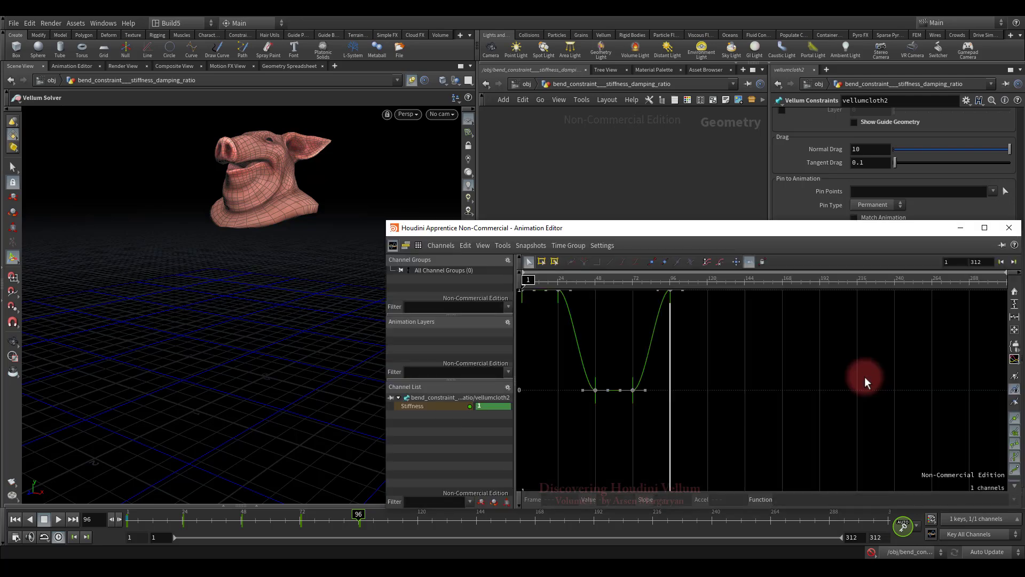
right_drag(732, 371, 778, 383)
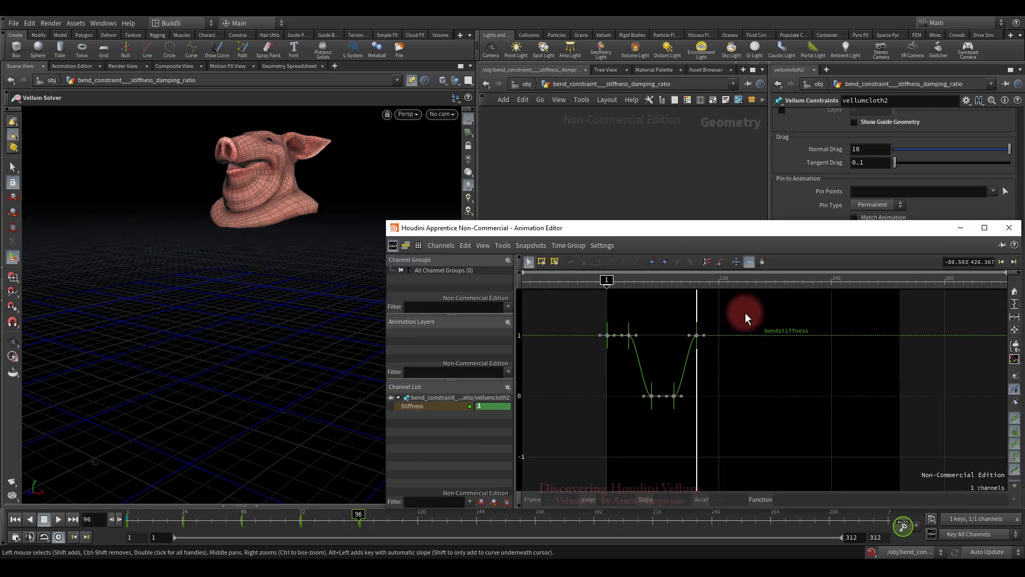
drag(738, 308, 593, 427)
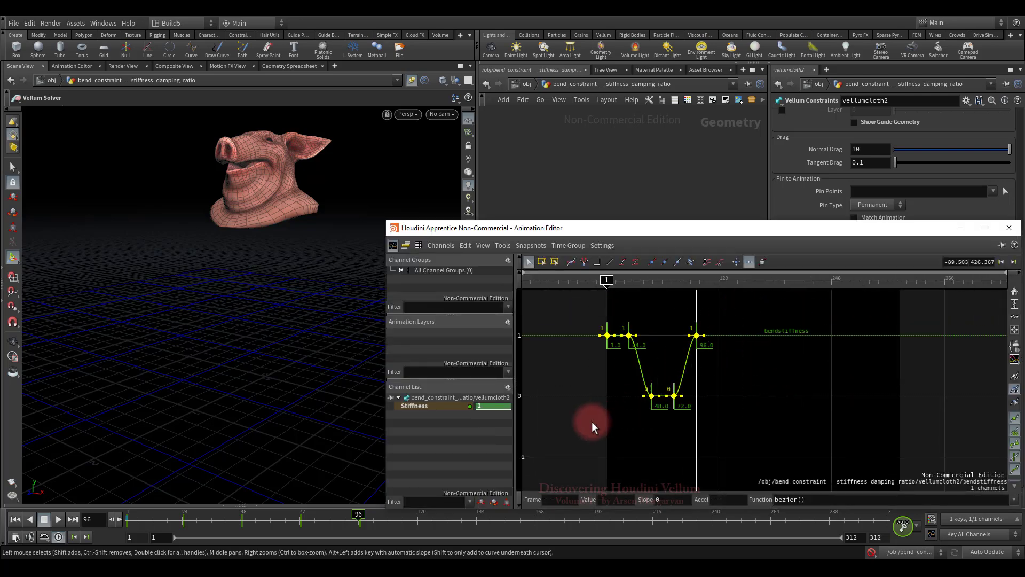
right_click(511, 386)
click(524, 416)
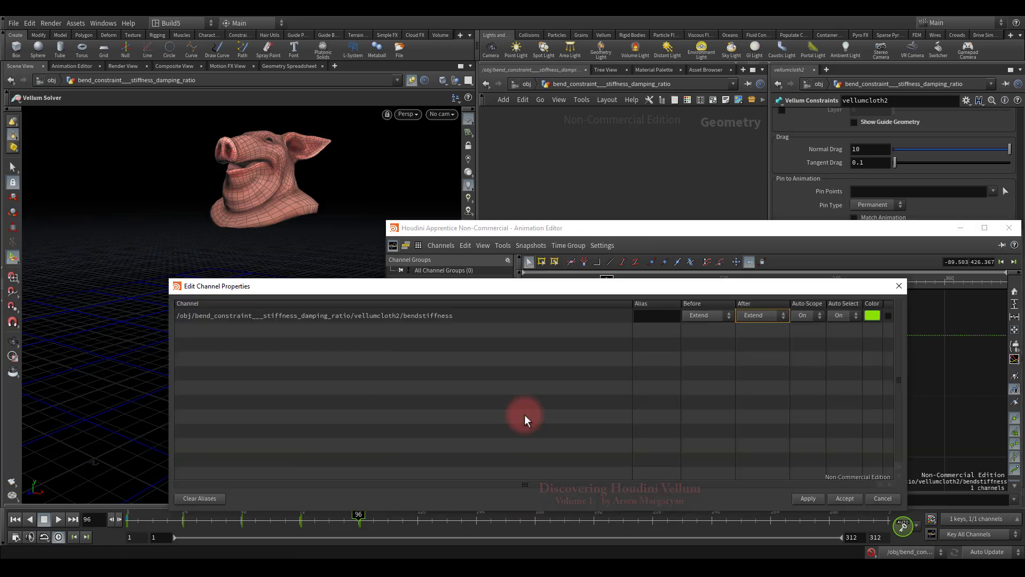
click(772, 319)
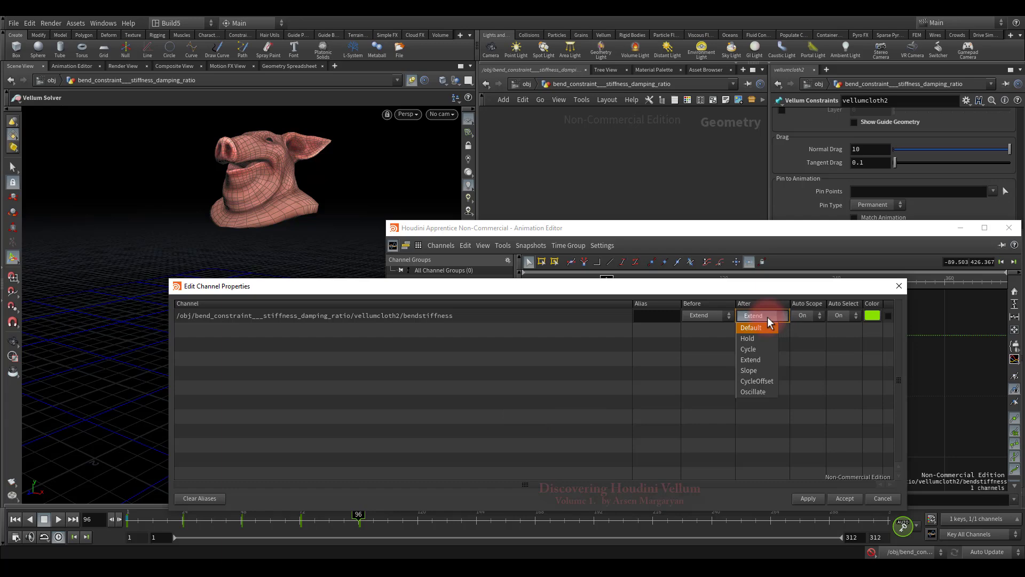
click(755, 349)
click(808, 498)
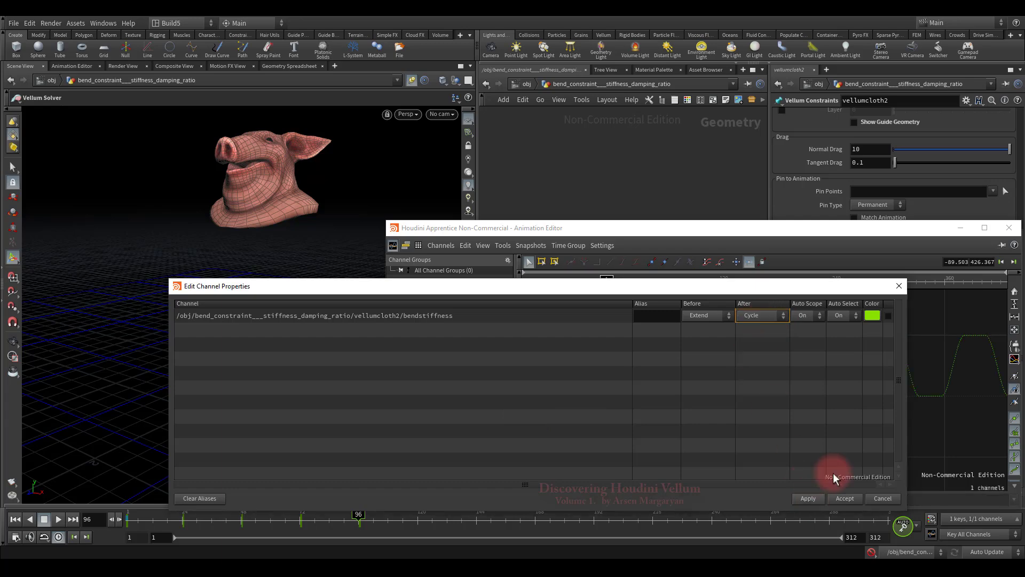
click(899, 286)
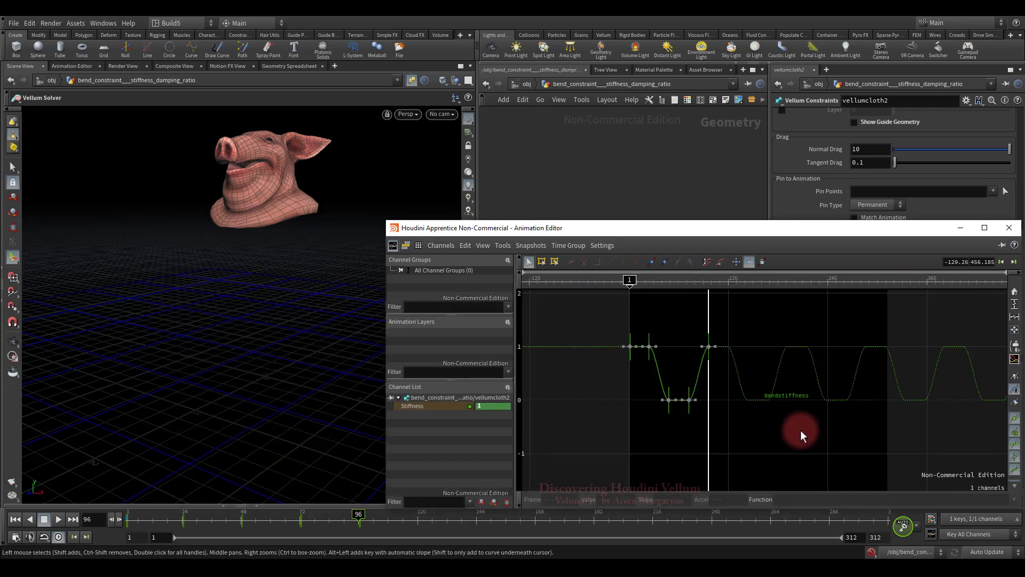
middle_drag(807, 435, 755, 421)
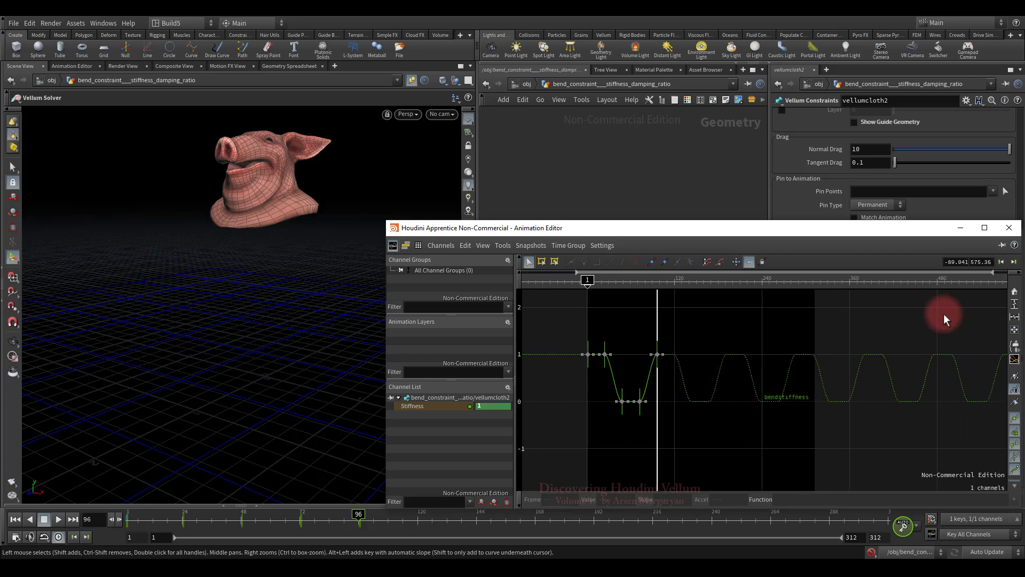
Close the Animation Editor, scrub the later frames, and return to frame 1.
click(1008, 228)
drag(363, 516, 686, 533)
click(15, 519)
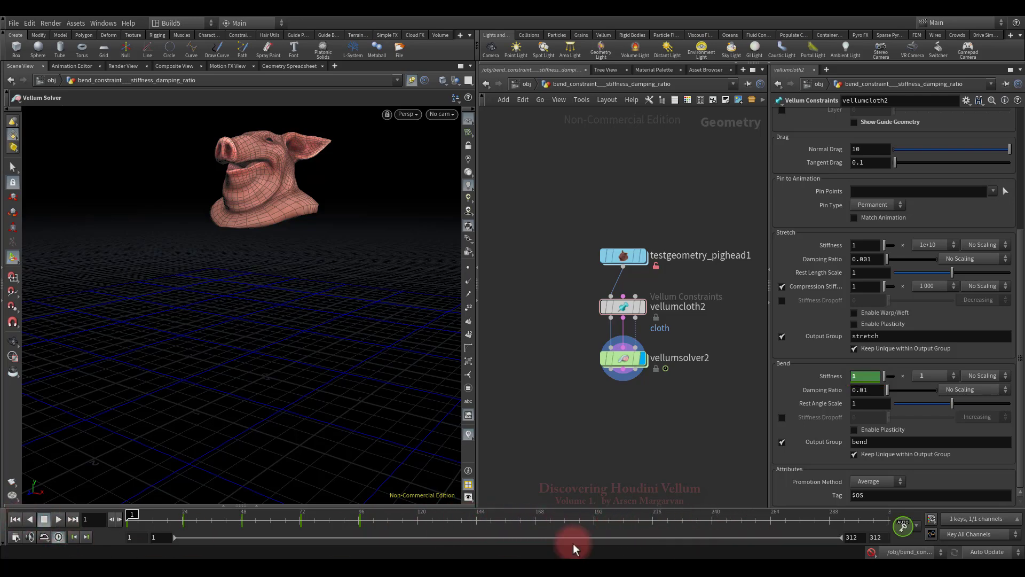
Enable the simulation and play the pig head with cycling bend stiffness, then rewind to frame 1.
click(871, 553)
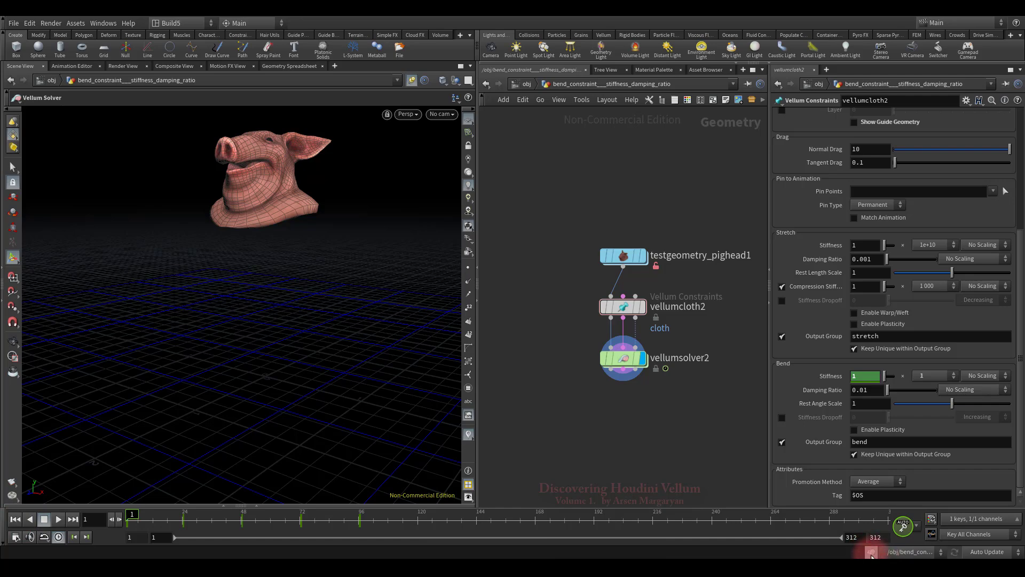
click(58, 518)
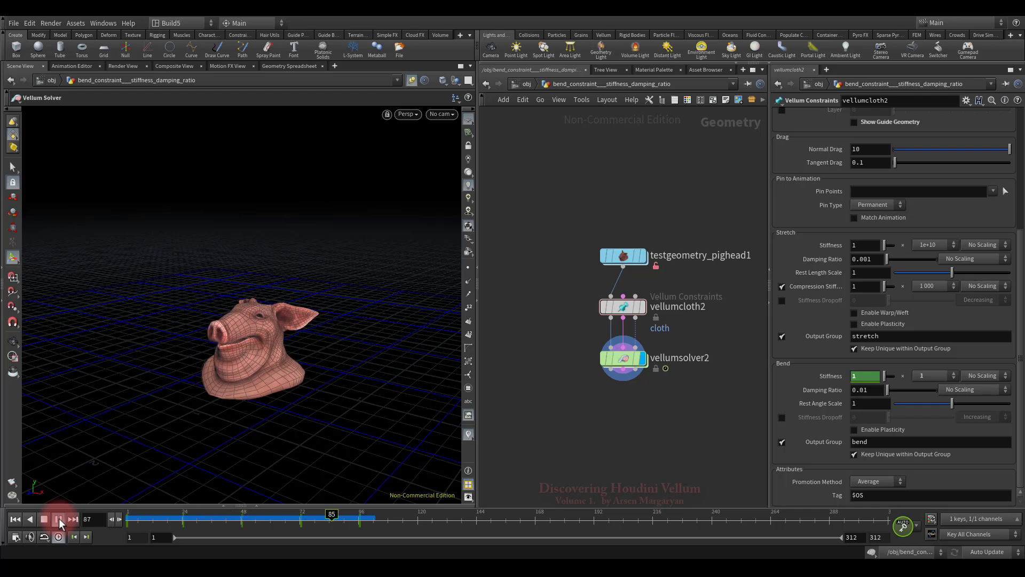
click(24, 518)
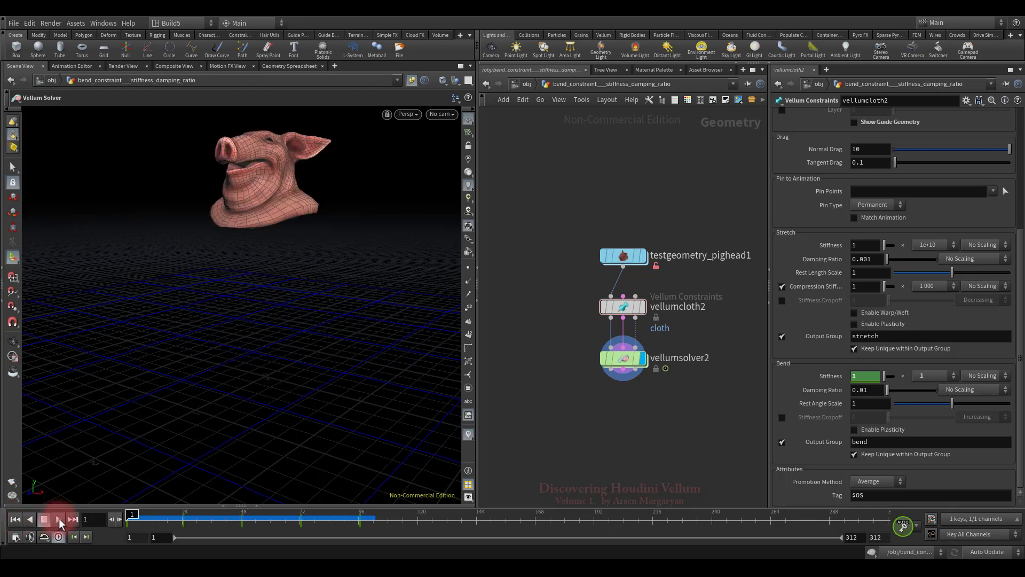
click(59, 517)
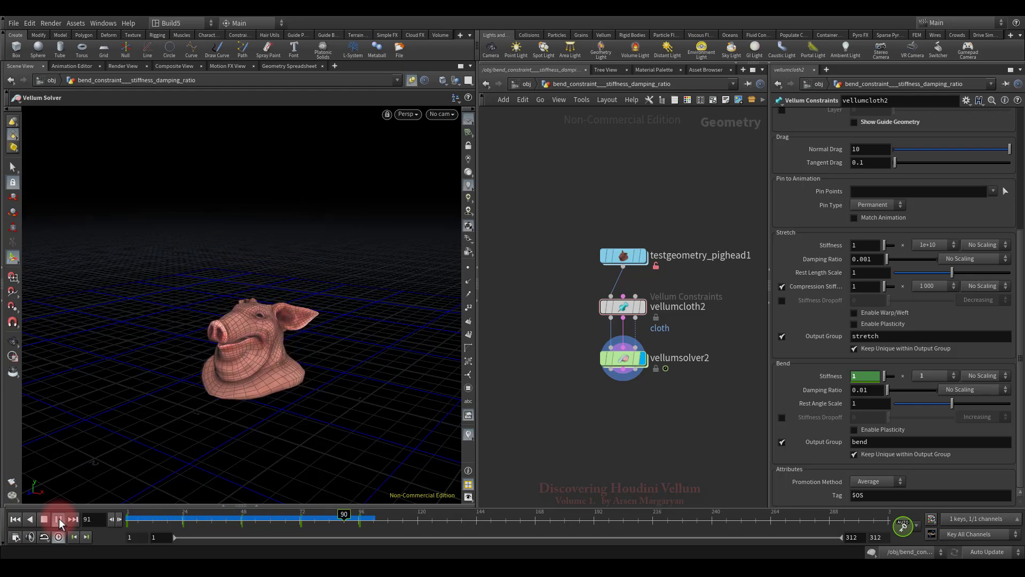
click(44, 518)
click(12, 521)
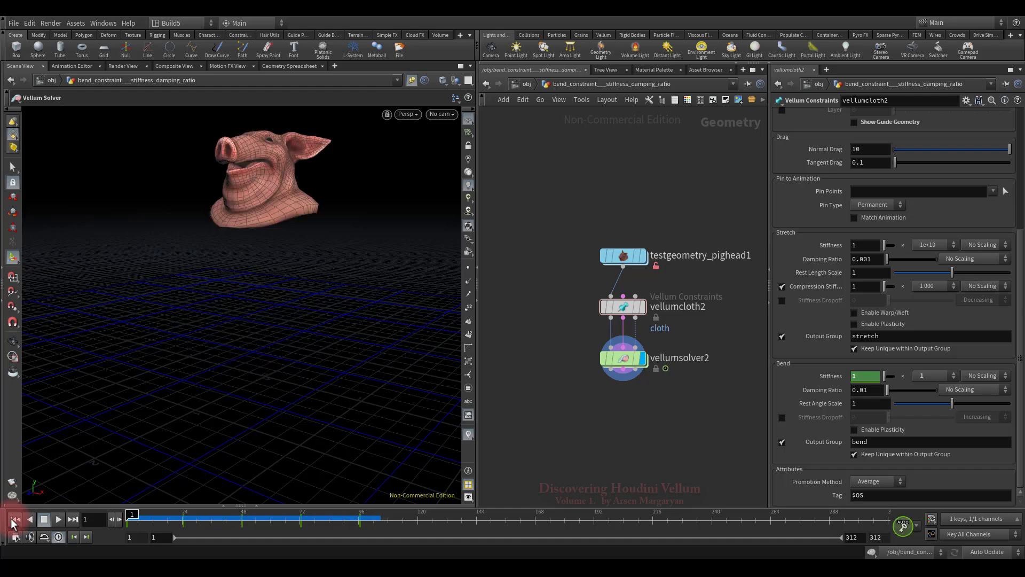
Delete the Bend Stiffness keyframes so it stays 1, and toggle the bend Output Group off and on.
click(157, 501)
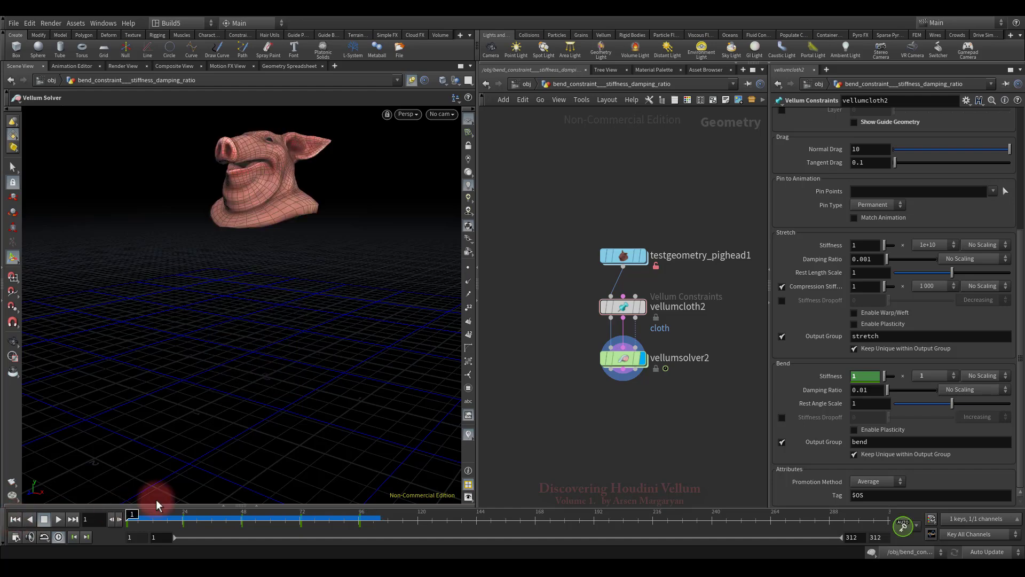
click(870, 375)
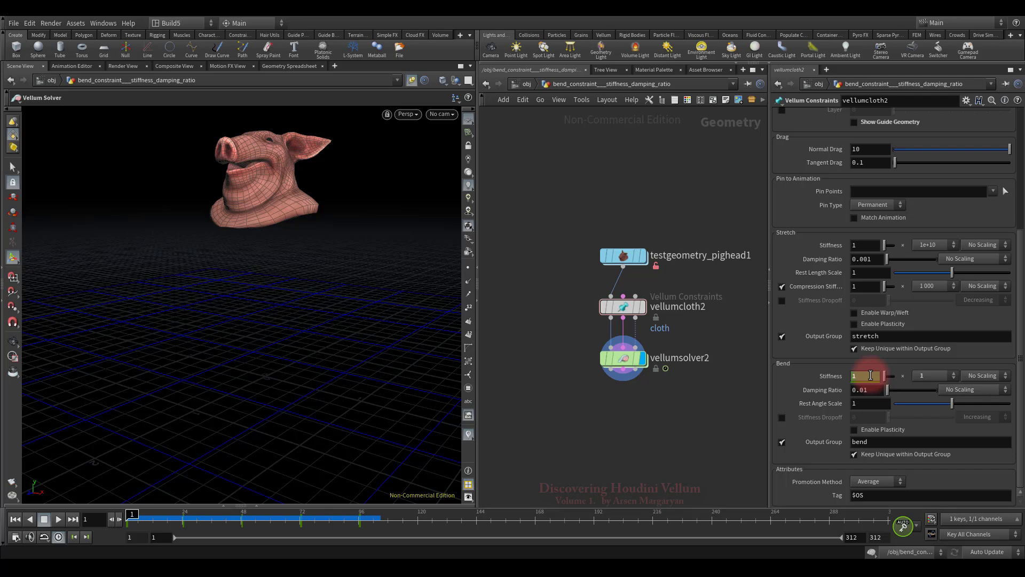
ctrl+shift+click(870, 375)
click(782, 442)
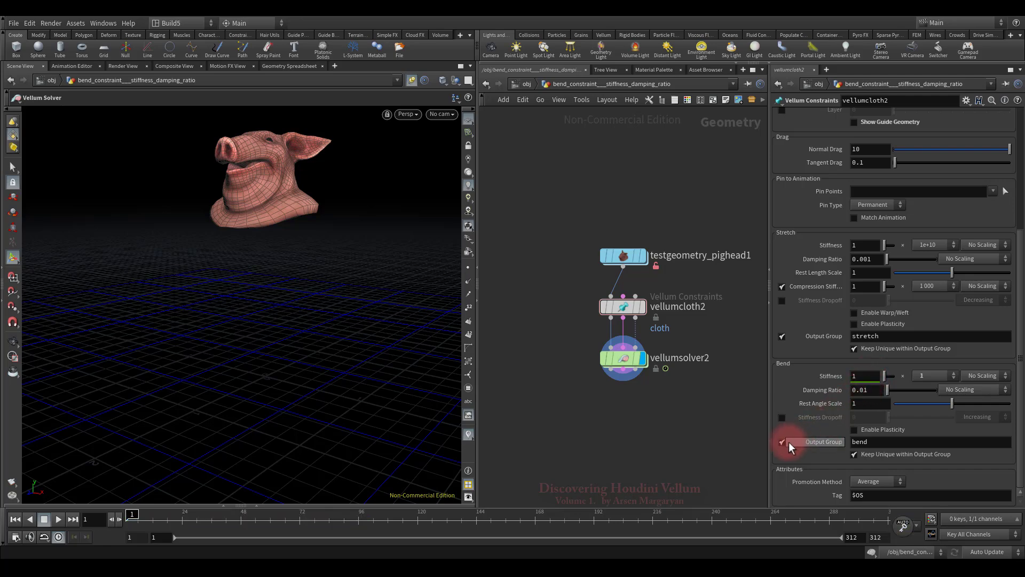
click(781, 442)
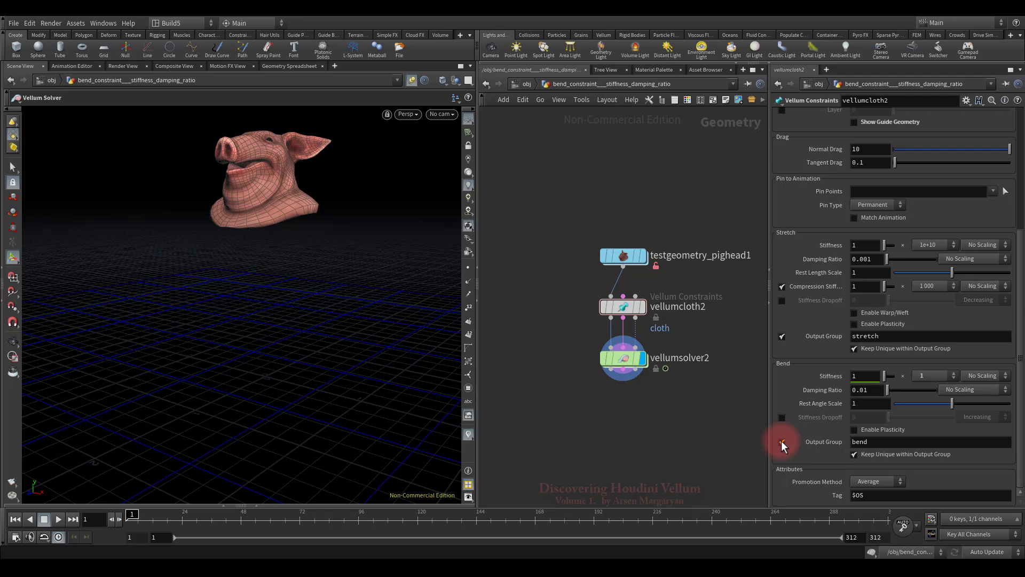
Add a Null fed by vellumcloth2's constraint output to inspect its bend and stretch groups.
right_click(624, 424)
click(721, 152)
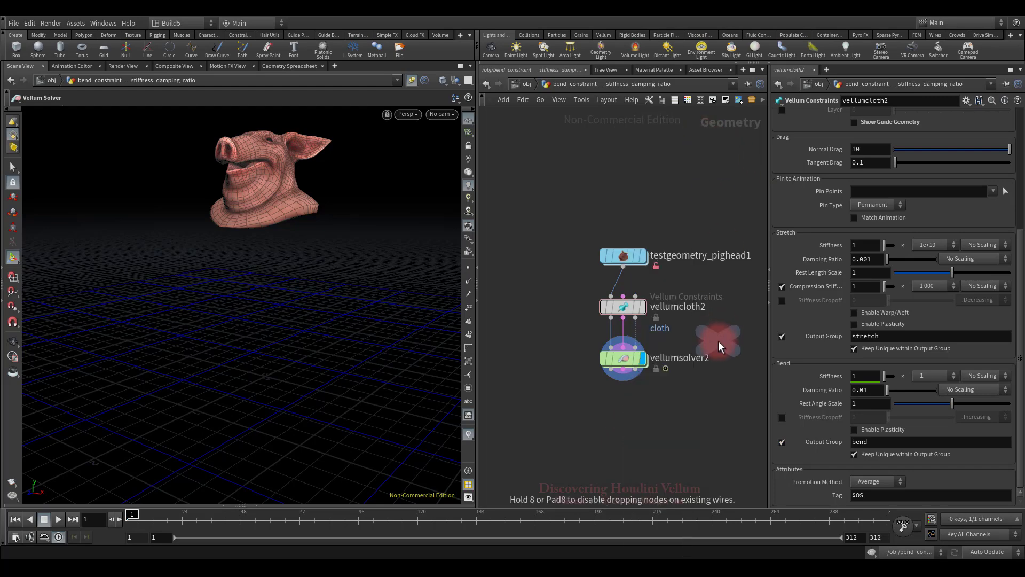
click(718, 382)
click(623, 319)
click(721, 382)
middle_click(725, 391)
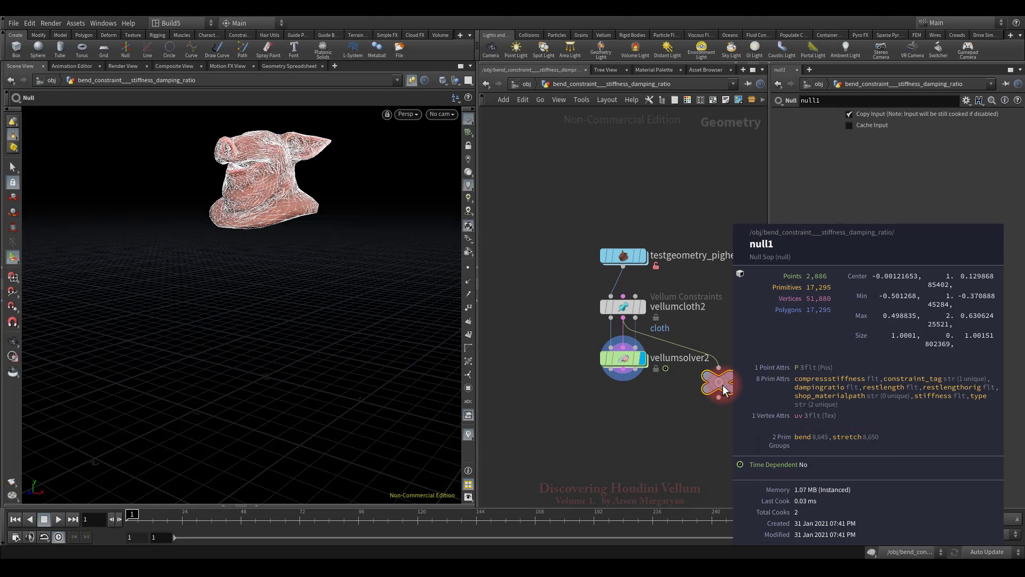
Delete the temporary null, then wire a Vellum Constraint Property node into force_output inside vellumsolver2.
key(Delete)
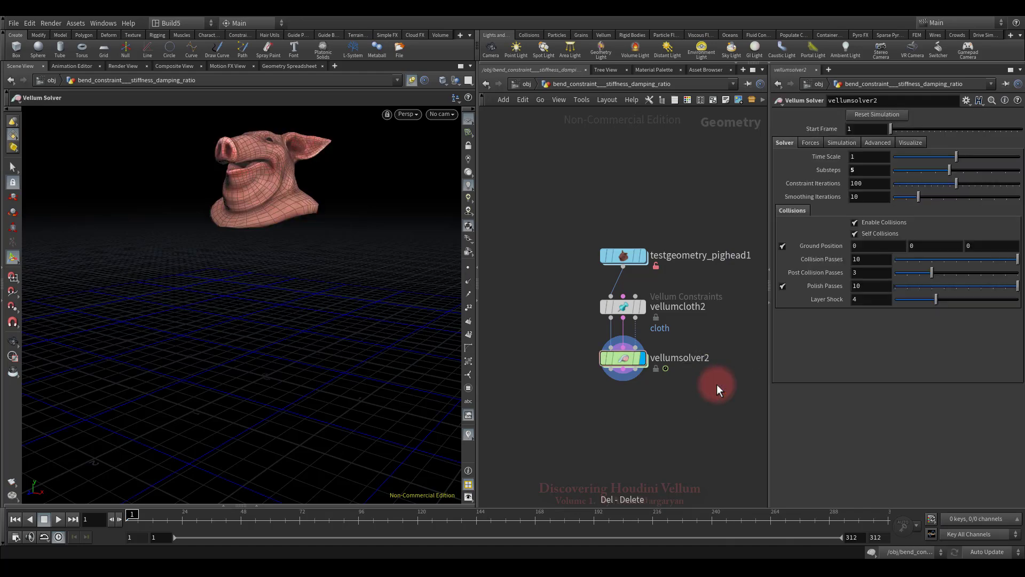
double_click(621, 367)
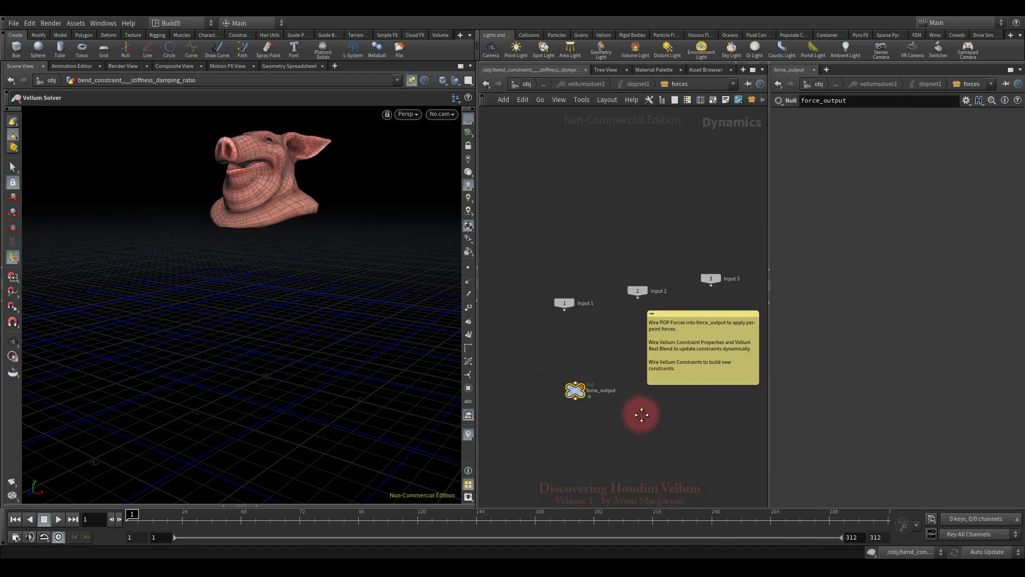
key(Tab)
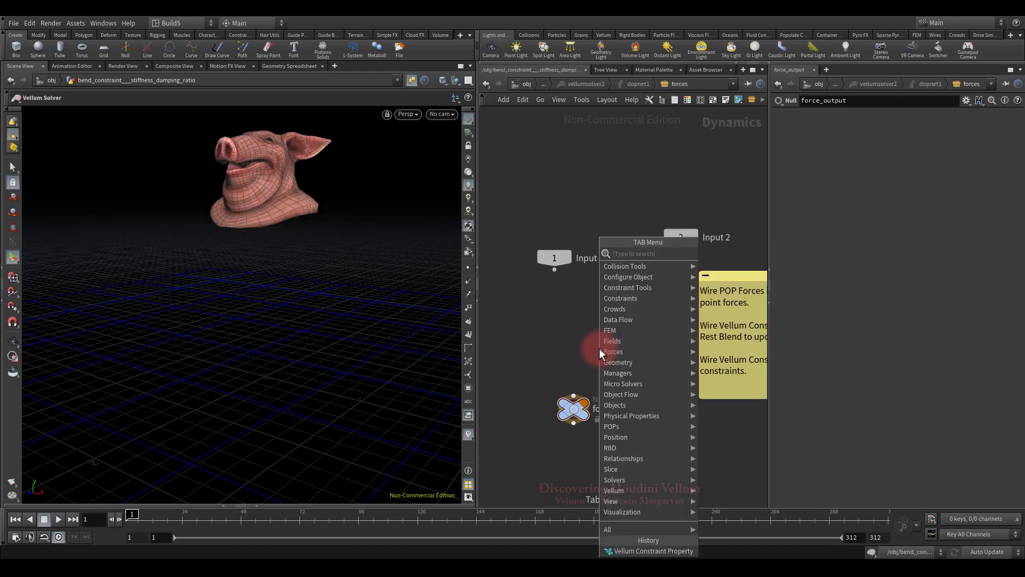
text(VELL)
click(731, 254)
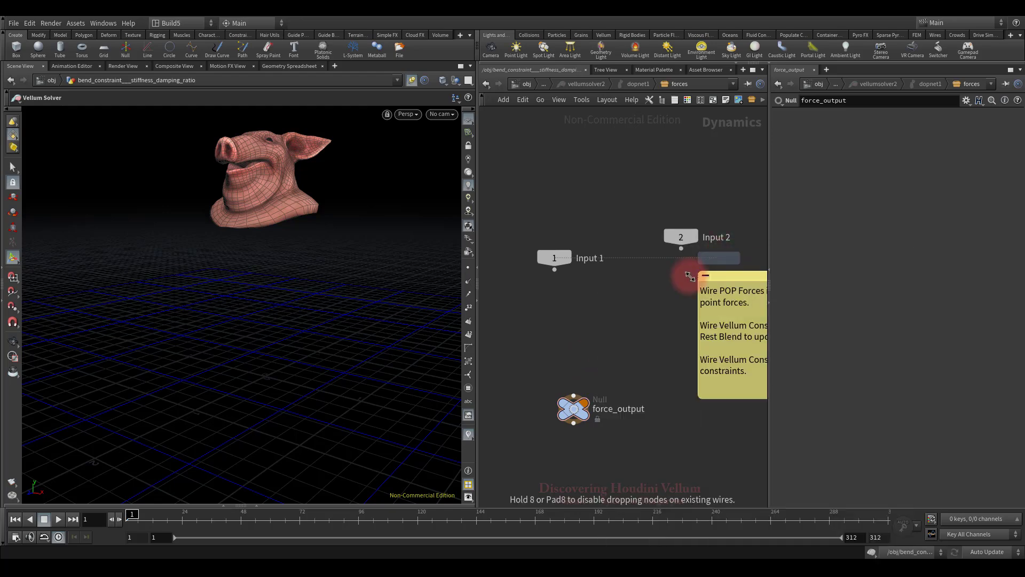
click(572, 333)
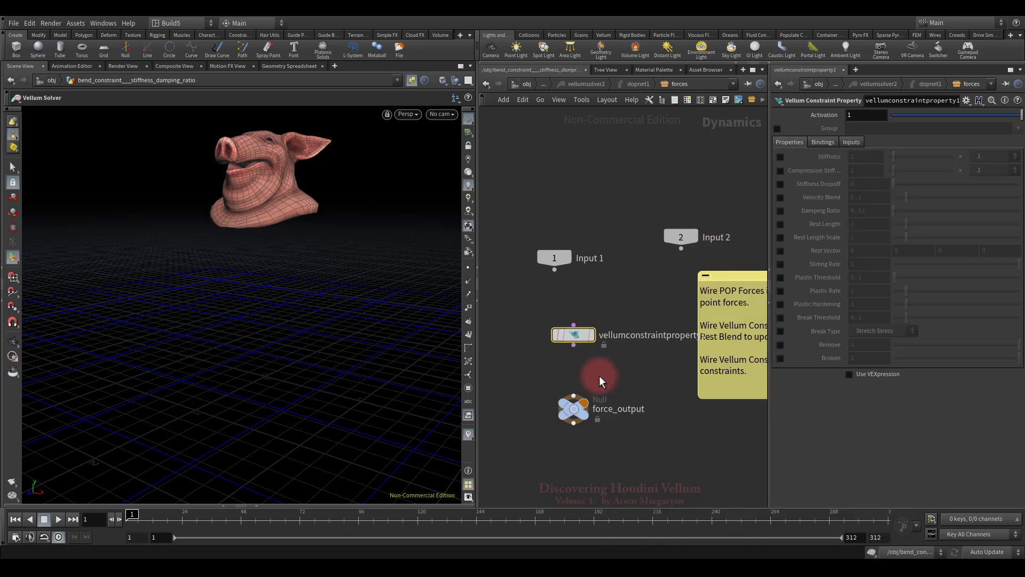
click(573, 346)
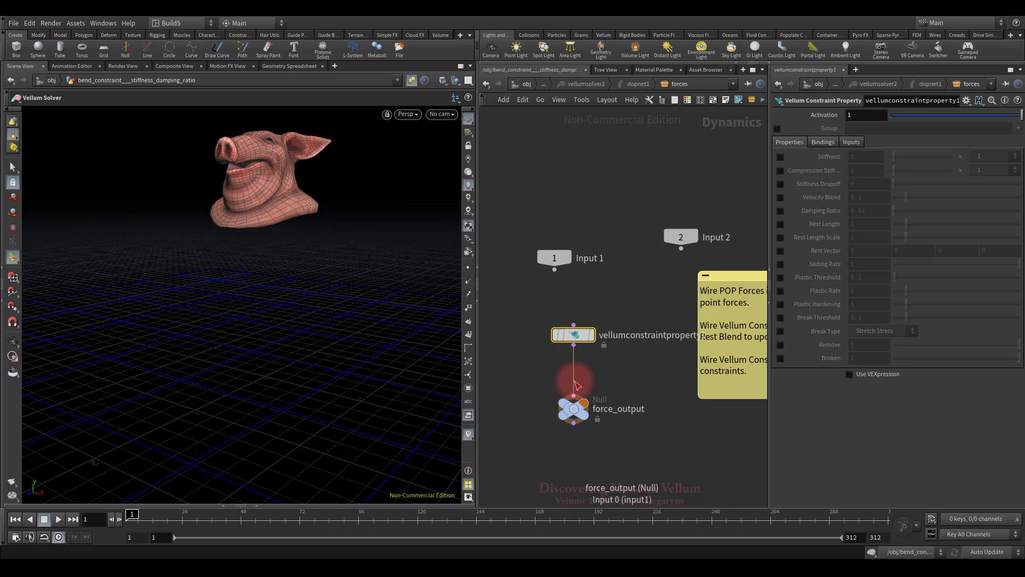
click(777, 128)
click(1017, 129)
click(1011, 141)
click(780, 157)
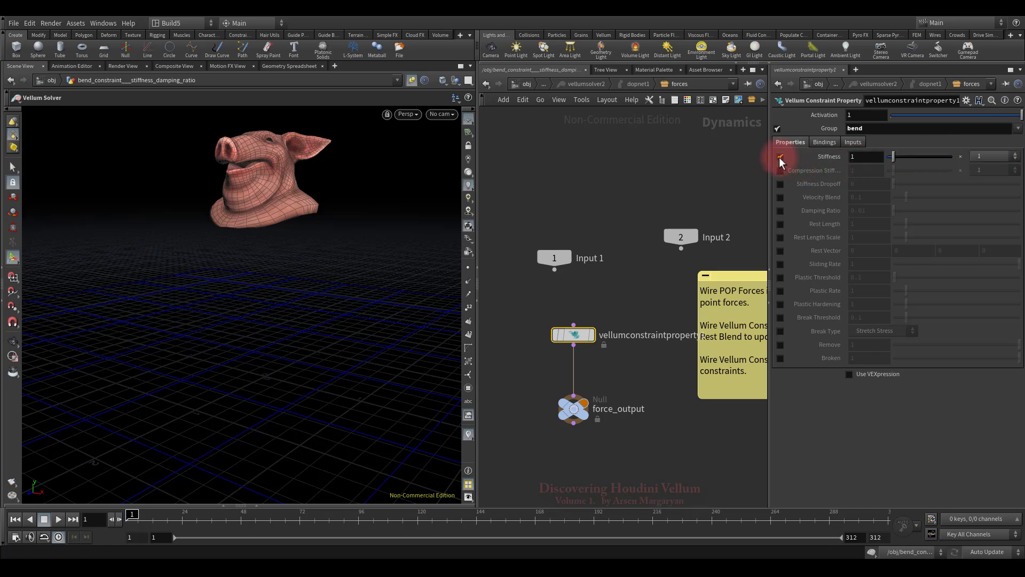
click(986, 158)
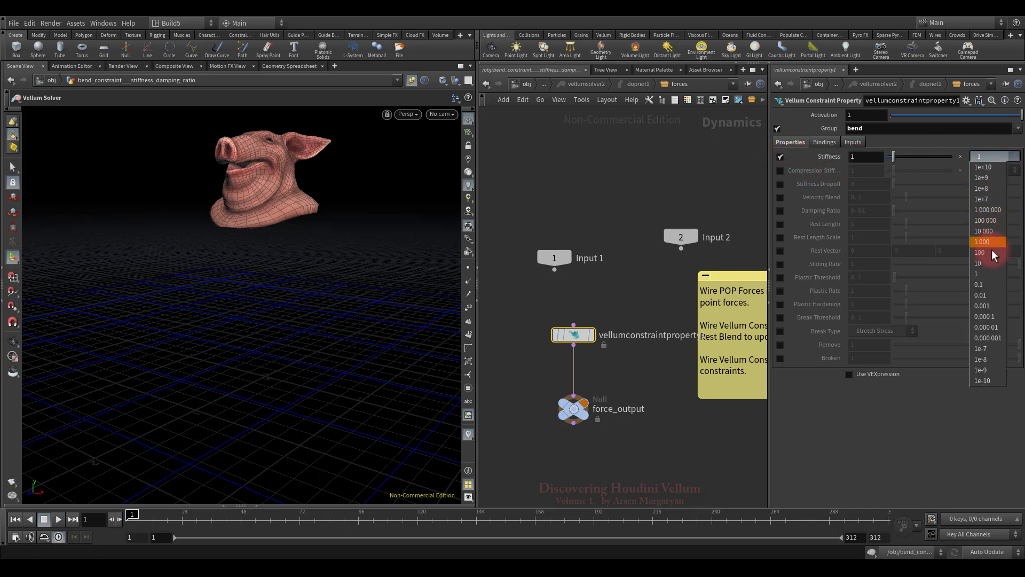
click(985, 273)
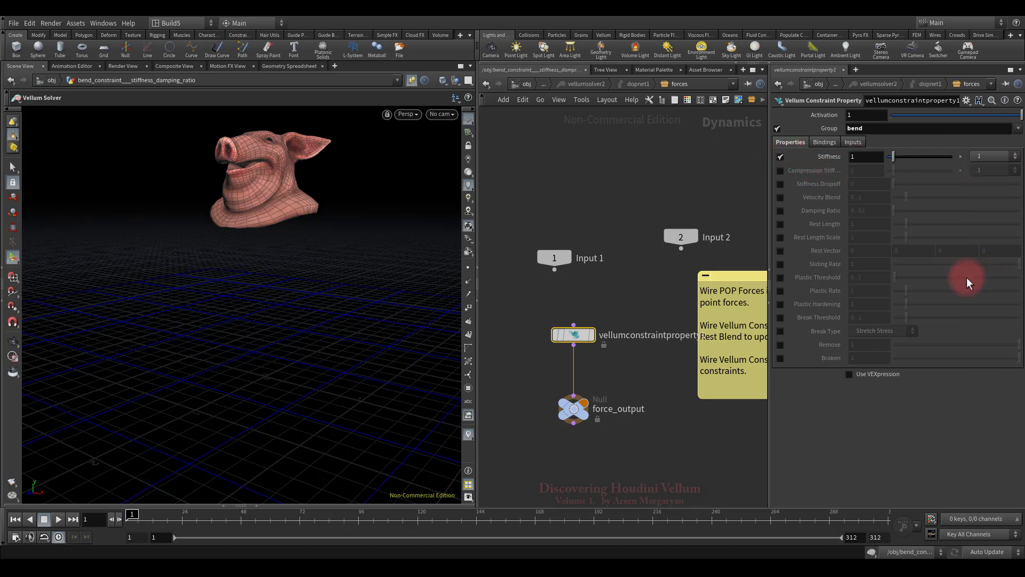
click(870, 551)
alt+click(858, 156)
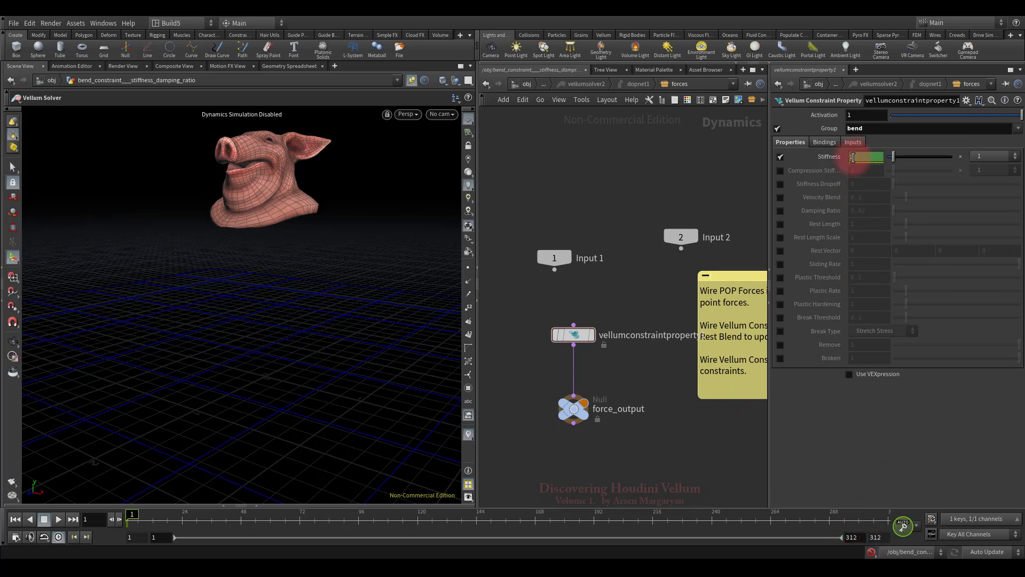
drag(161, 522, 241, 521)
alt+click(865, 156)
click(299, 518)
drag(892, 156, 887, 156)
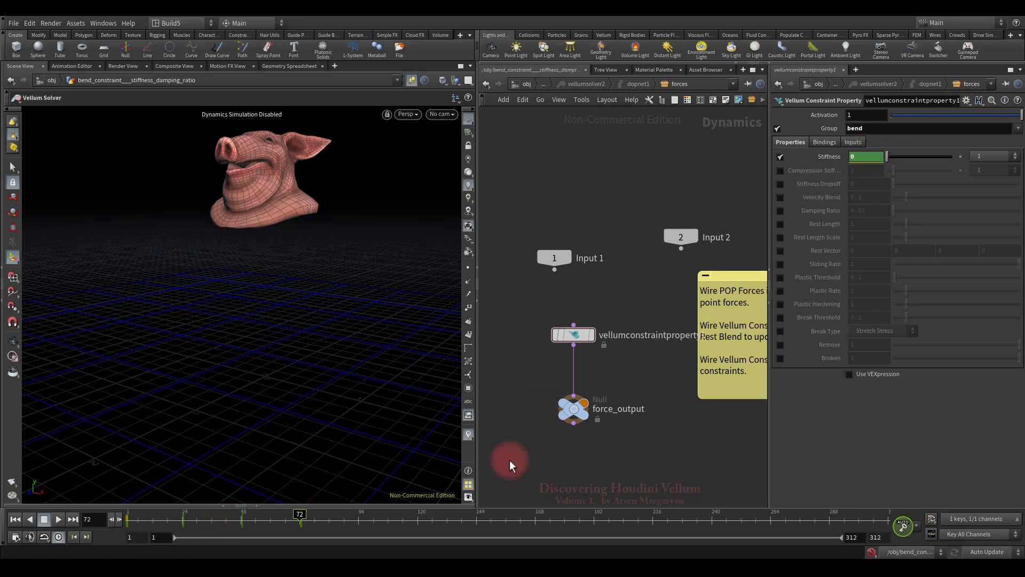
click(358, 518)
click(870, 156)
key(Return)
shift+click(870, 156)
click(508, 167)
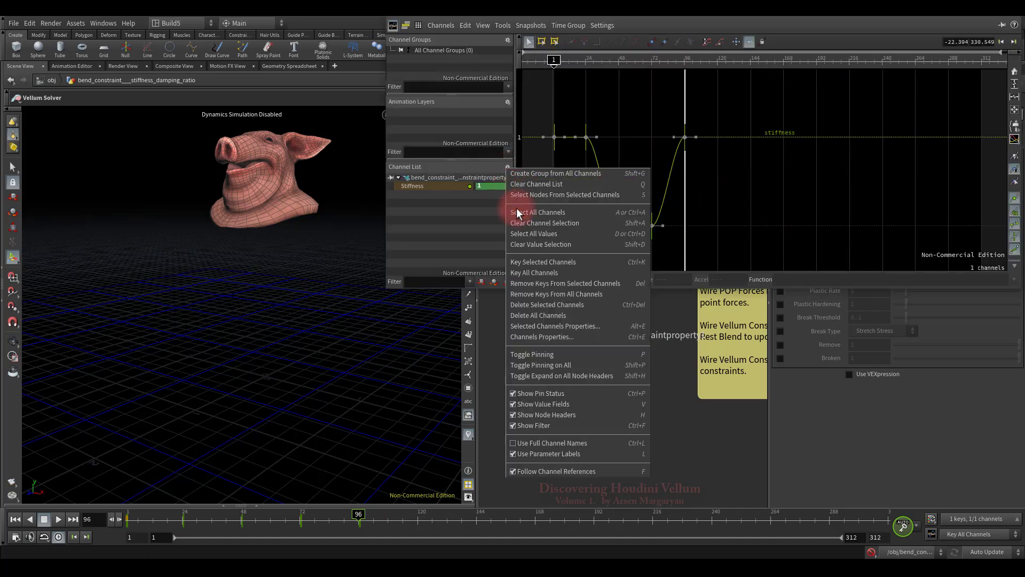
click(517, 211)
click(764, 316)
click(758, 352)
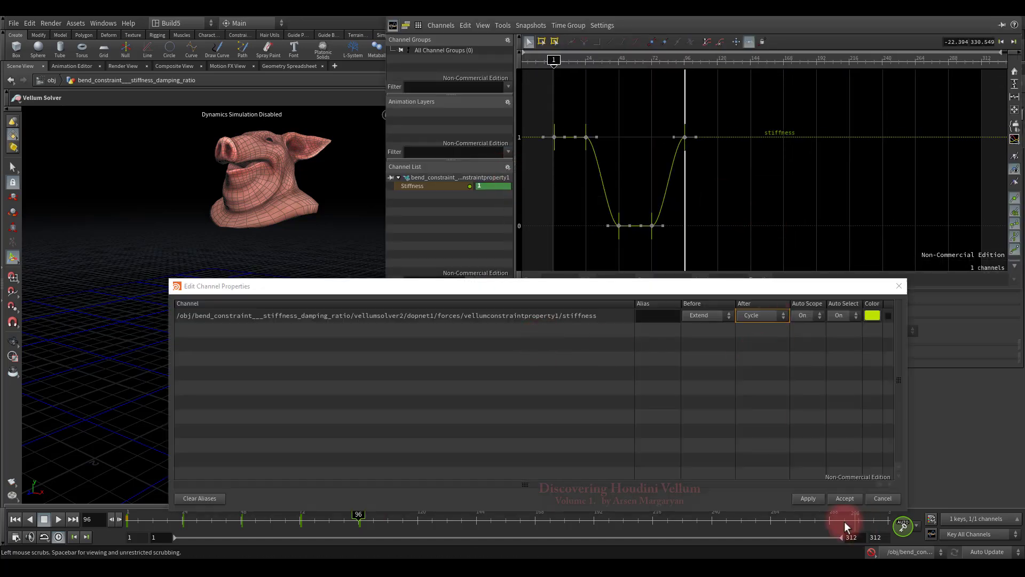
click(808, 498)
click(899, 286)
click(1011, 17)
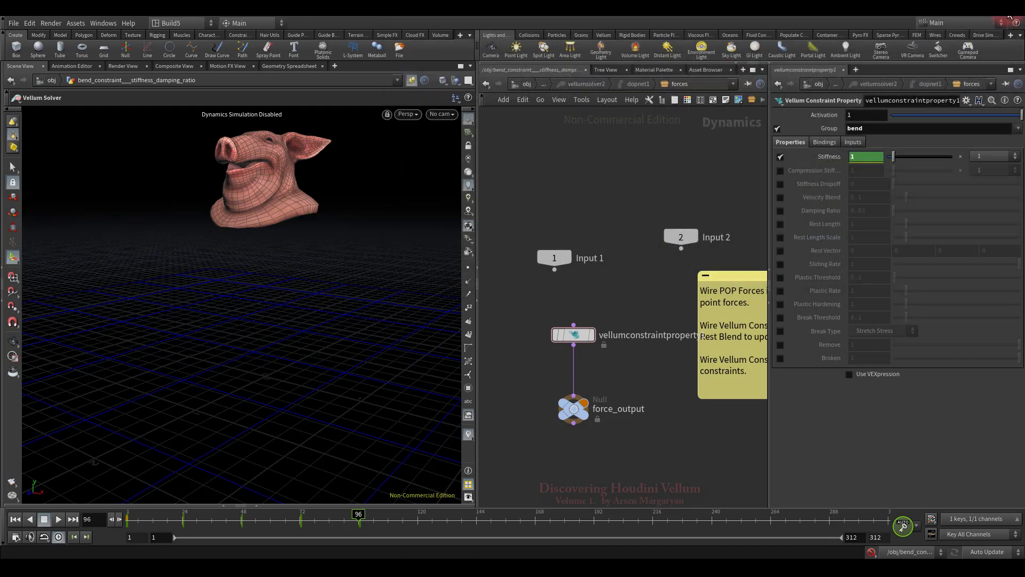
Re-enable the simulation and play the pig head through frame 304, then rewind to frame 1.
click(15, 519)
click(870, 553)
click(58, 519)
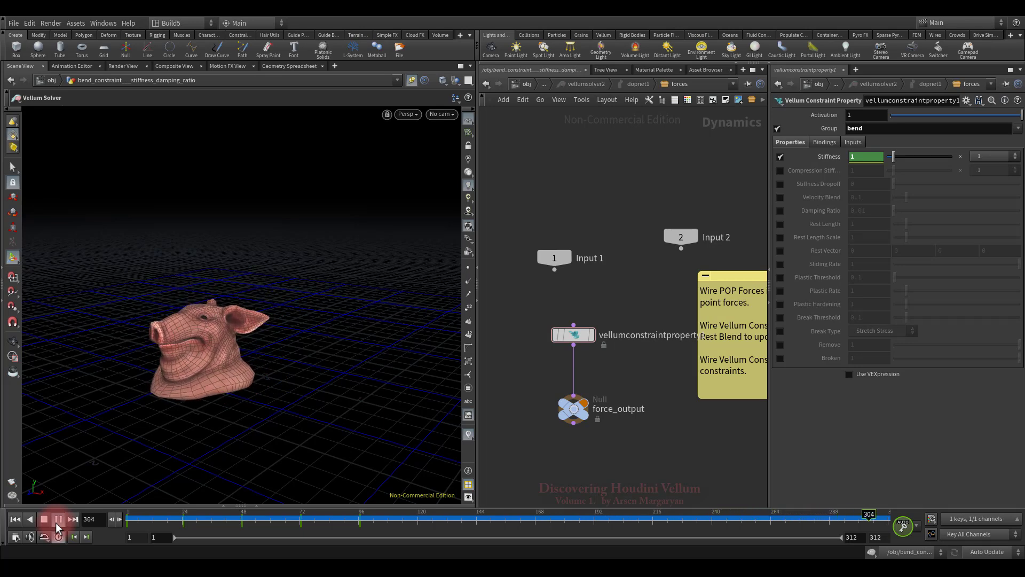
click(42, 518)
click(16, 520)
click(749, 181)
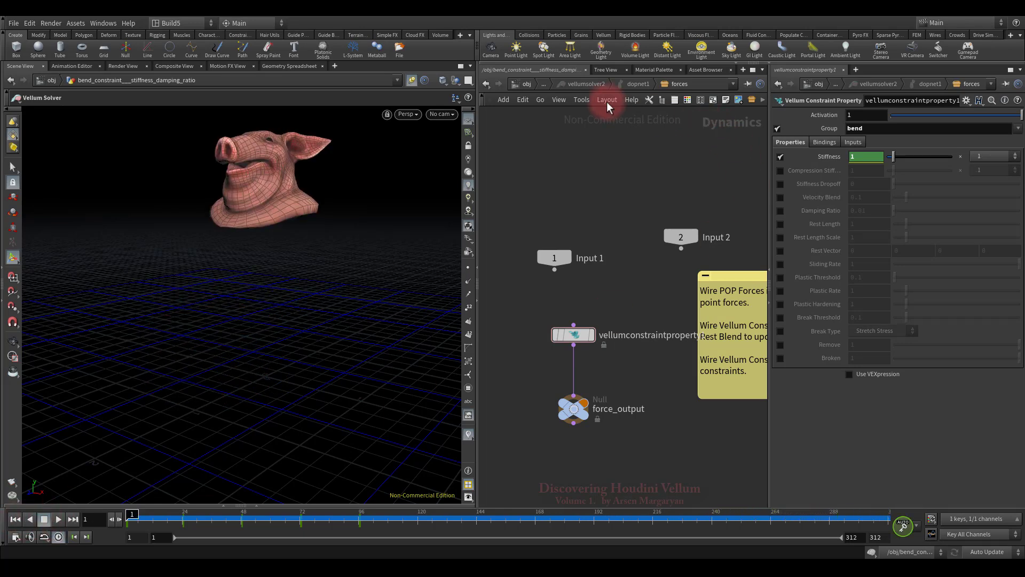
At the geometry level, set vellumcloth2's Bend Damping Ratio to 0.1.
click(544, 85)
click(566, 99)
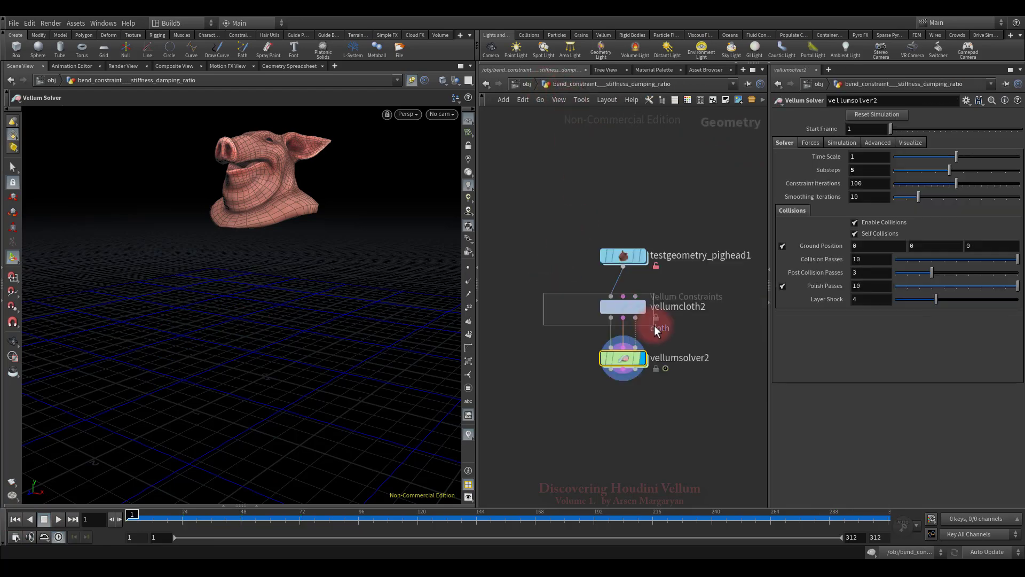
click(657, 329)
click(875, 390)
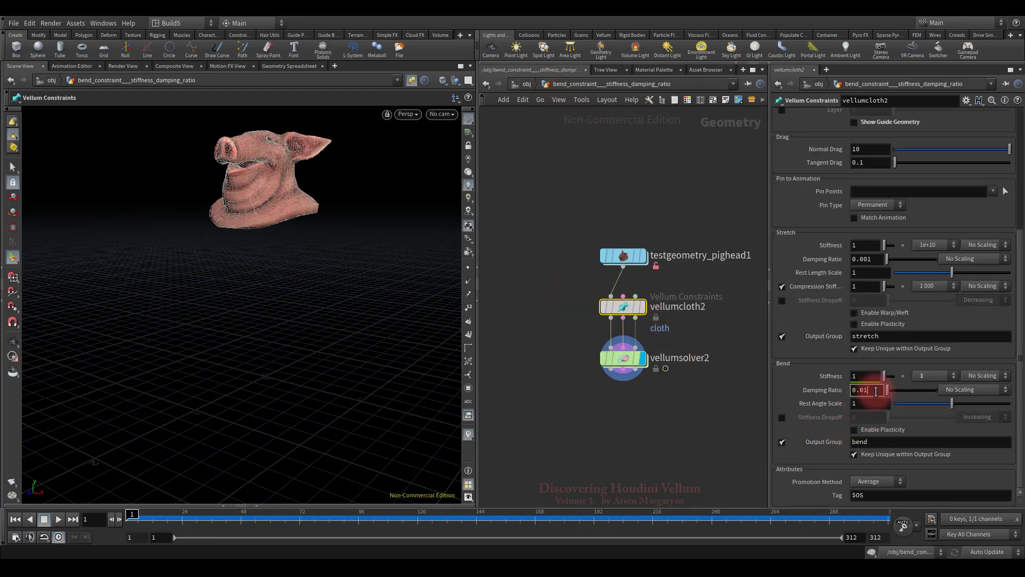
click(662, 415)
Replay the pig-head simulation, rewind to frame 1, and select vellumsolver2.
click(55, 519)
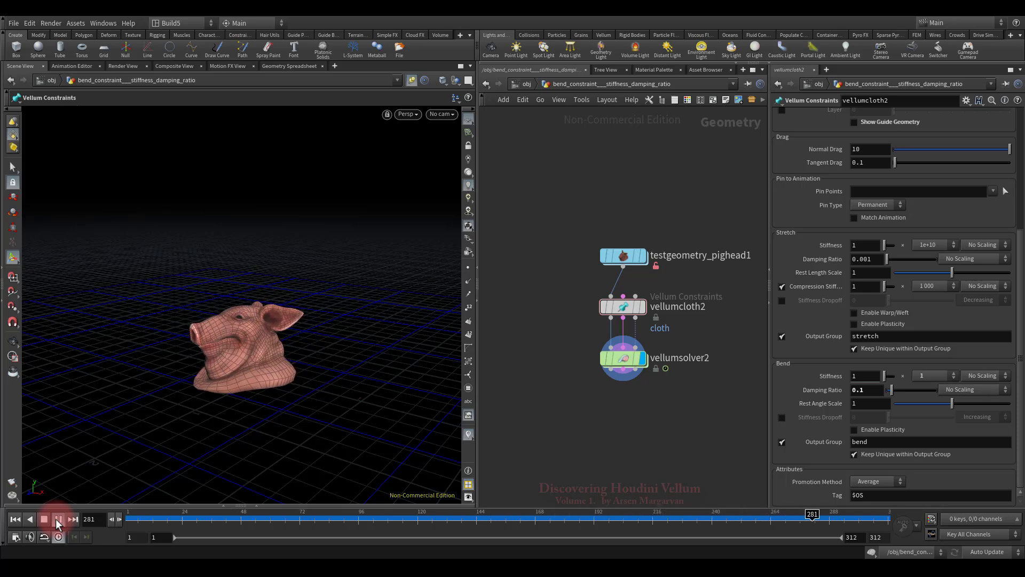
click(14, 519)
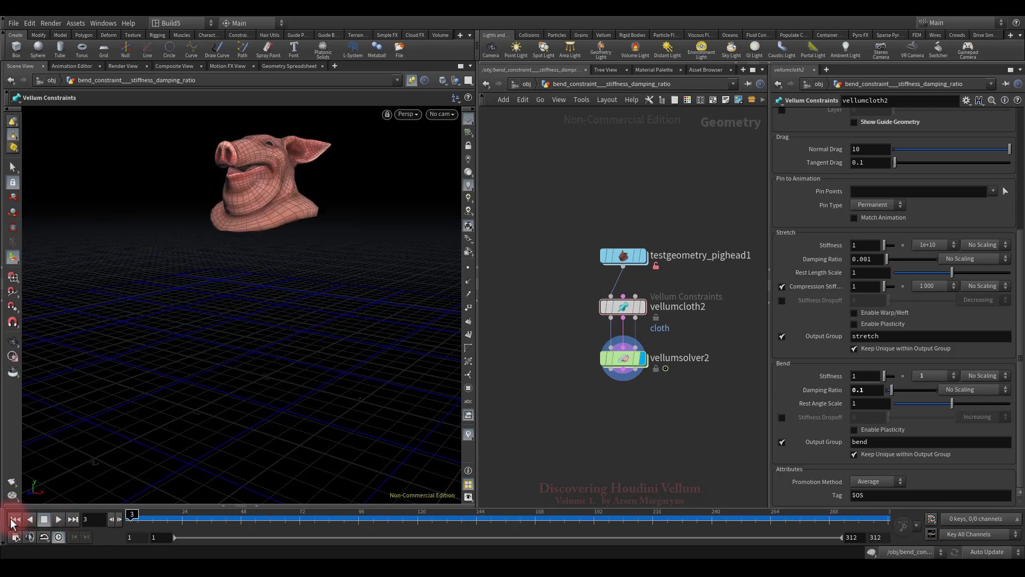
click(523, 404)
drag(549, 335, 681, 396)
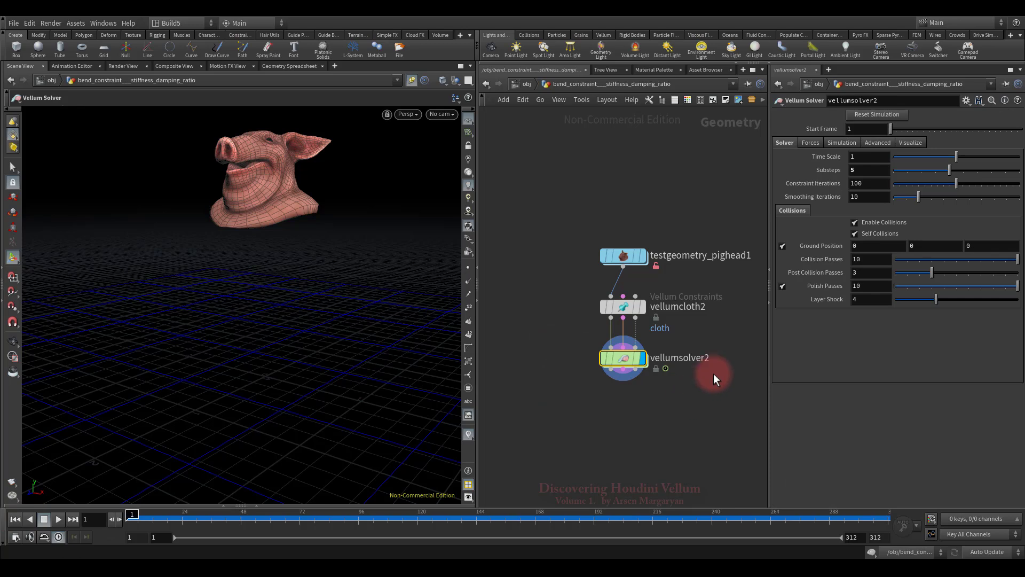
Set vellumsolver2's Static Threshold to 2 on the Forces tab.
click(810, 143)
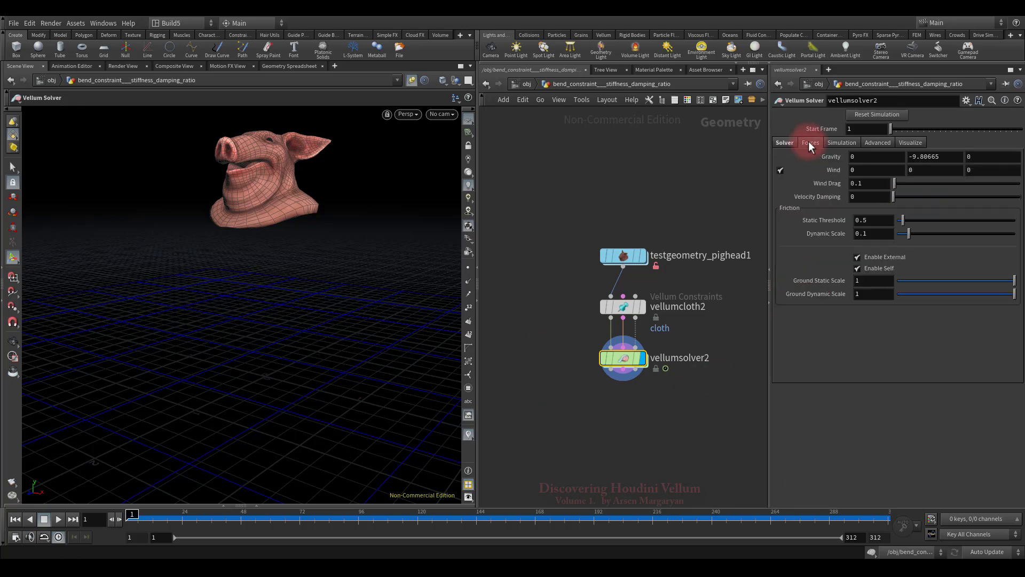
double_click(870, 219)
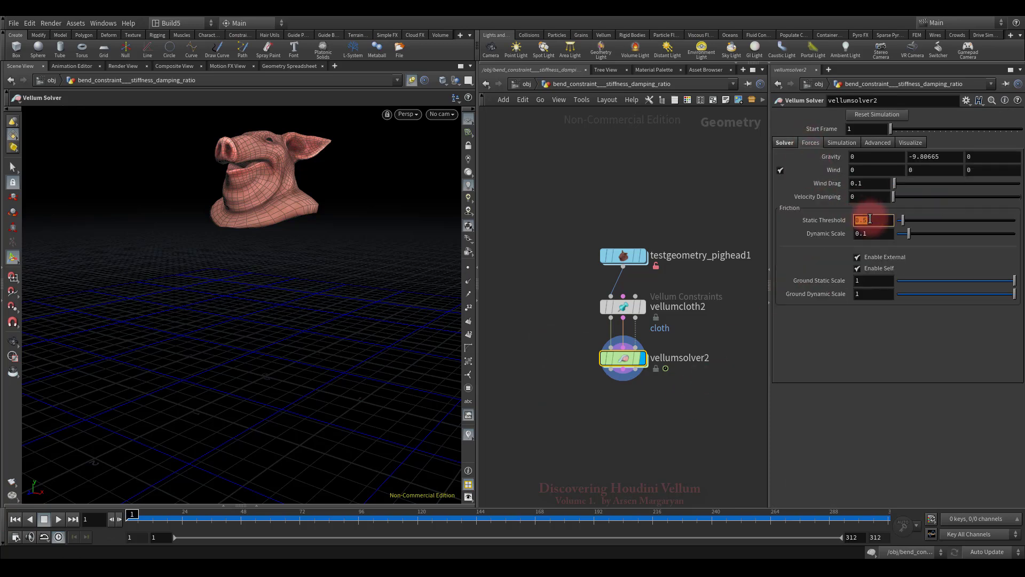
text(2)
key(Return)
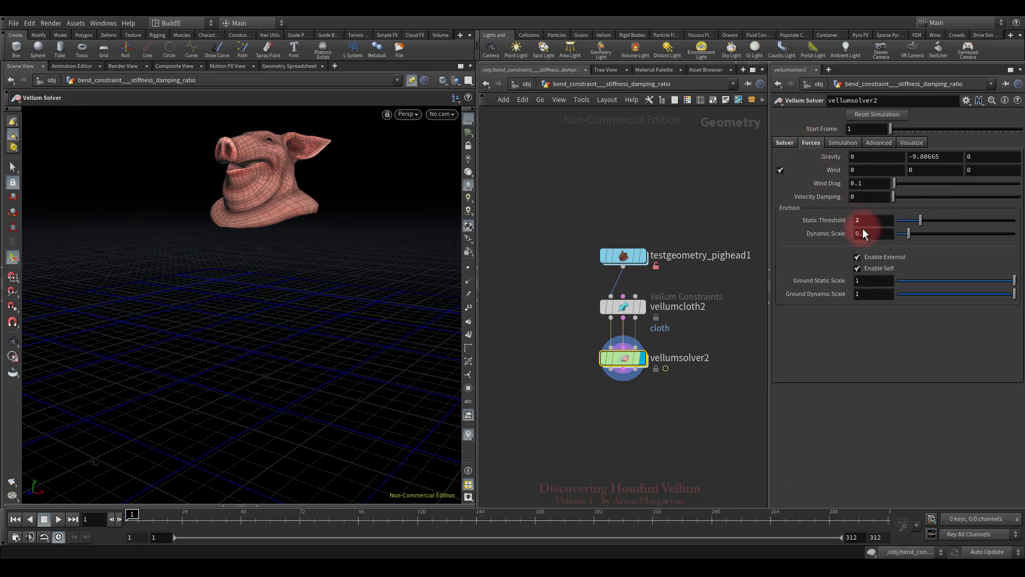
Replay the pig head with the higher friction, rewind to frame 1, and clear the node selection.
click(59, 519)
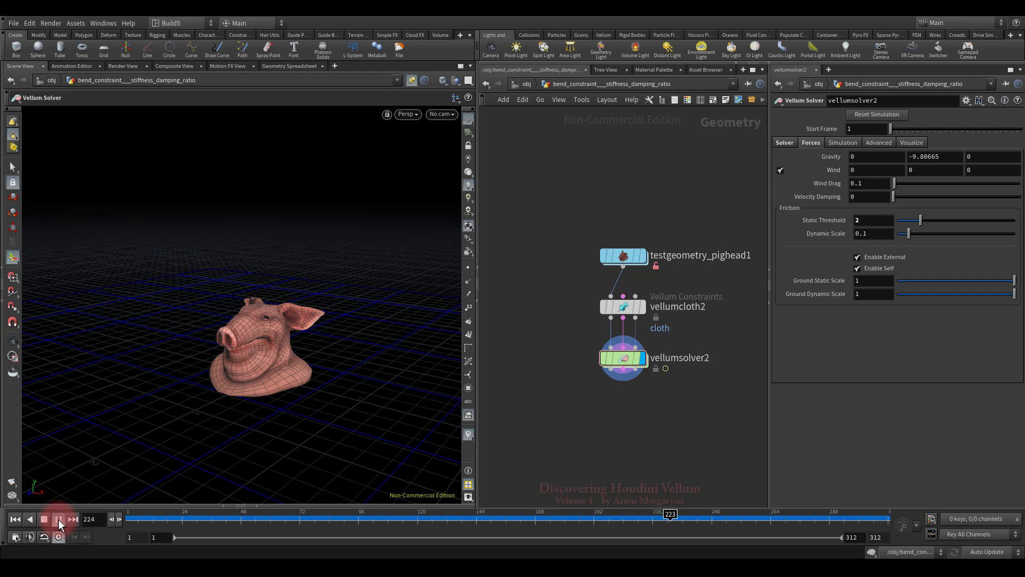
click(44, 519)
click(15, 519)
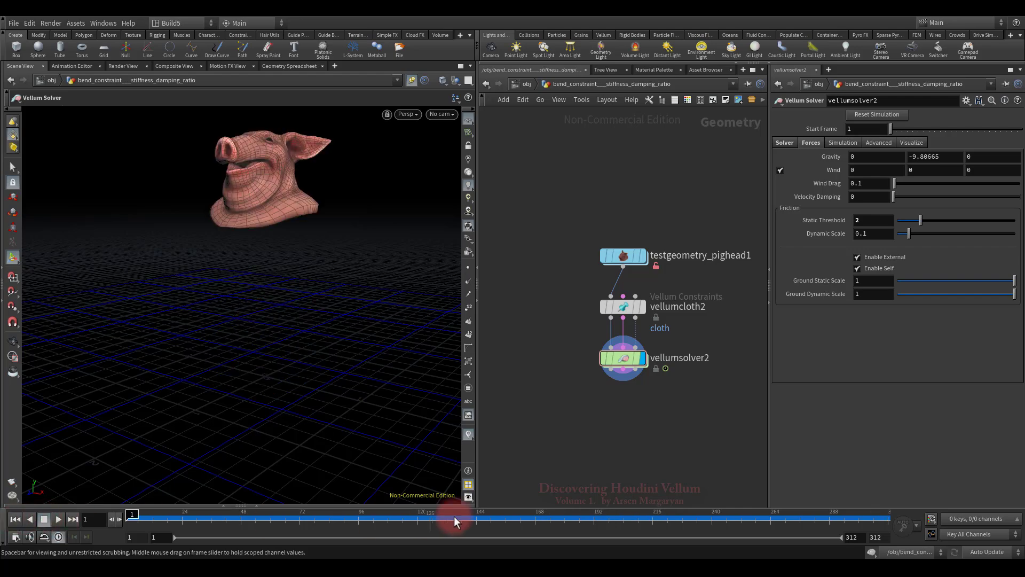
drag(562, 290, 641, 323)
click(697, 332)
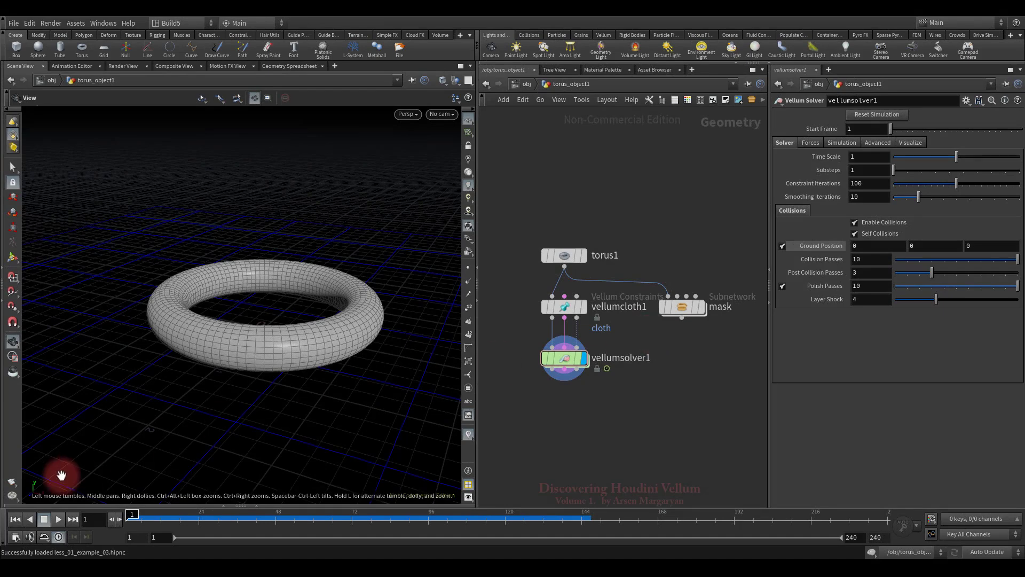
Play the torus sim until it collapses, rewind, and display the mask subnetwork's output while scrubbing.
click(57, 519)
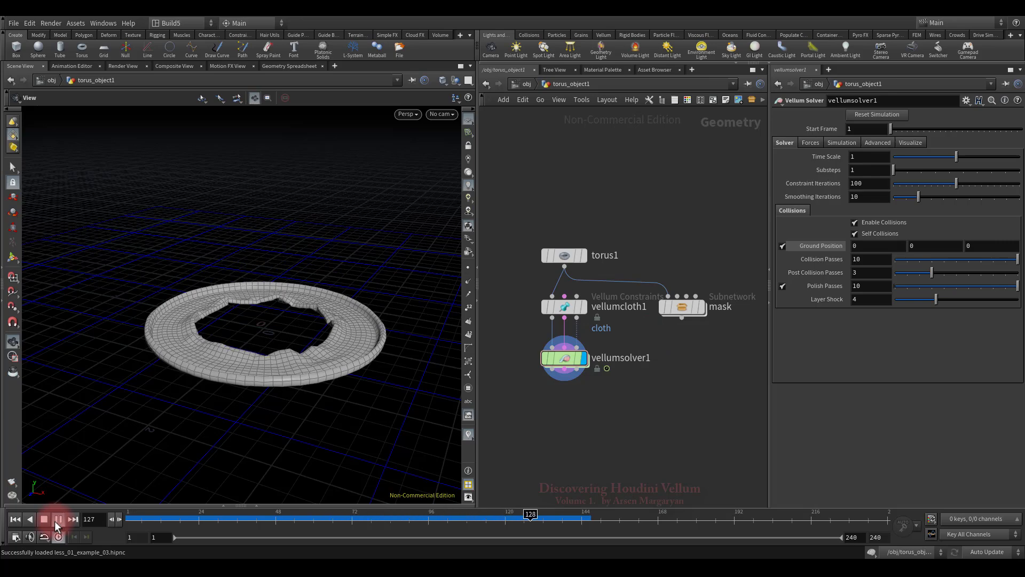
click(45, 519)
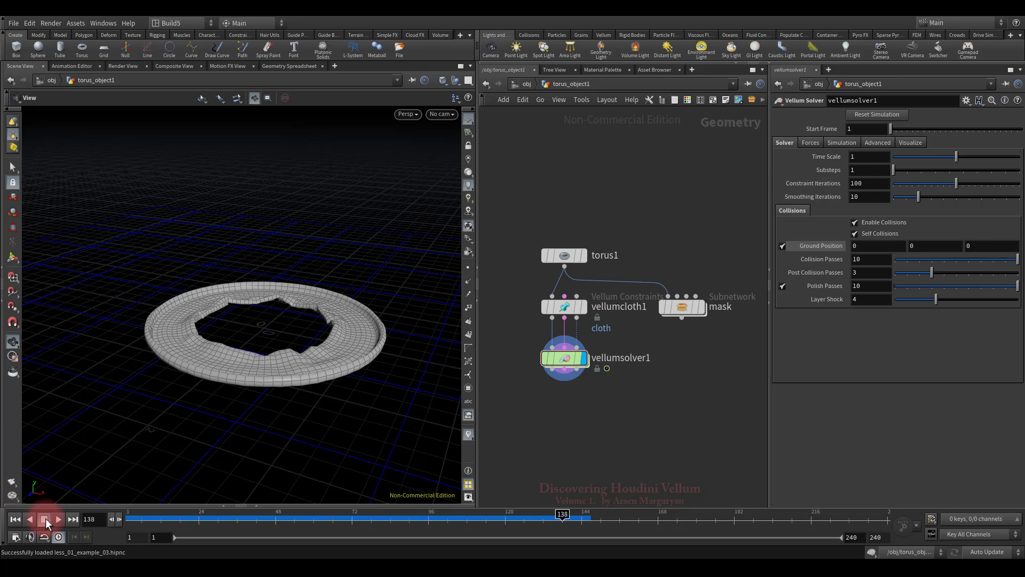
click(15, 519)
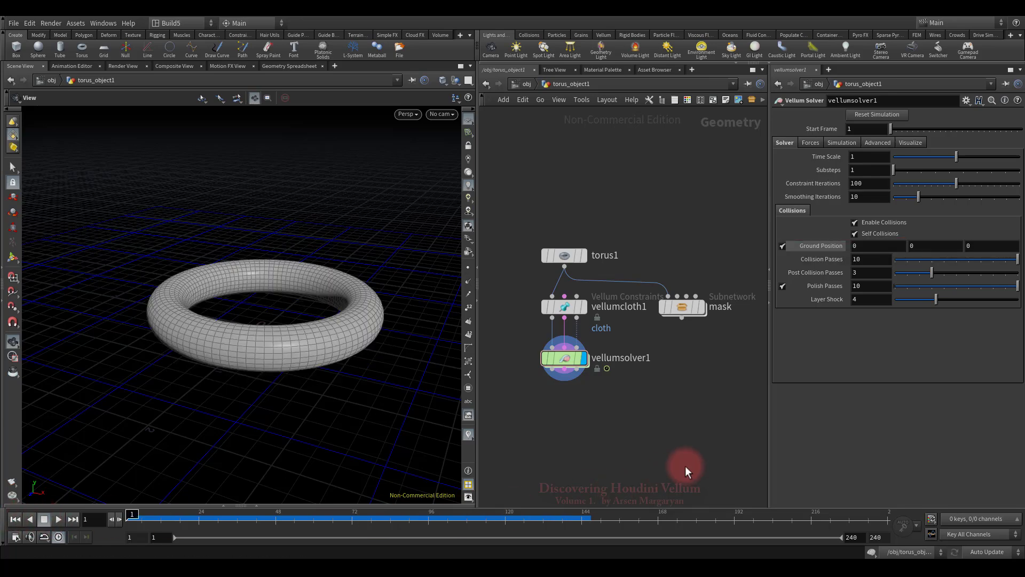
click(702, 308)
mouse_move(140, 517)
mouse_down()
mouse_move(794, 542)
mouse_move(641, 542)
mouse_move(491, 522)
mouse_move(108, 518)
mouse_move(130, 516)
mouse_up()
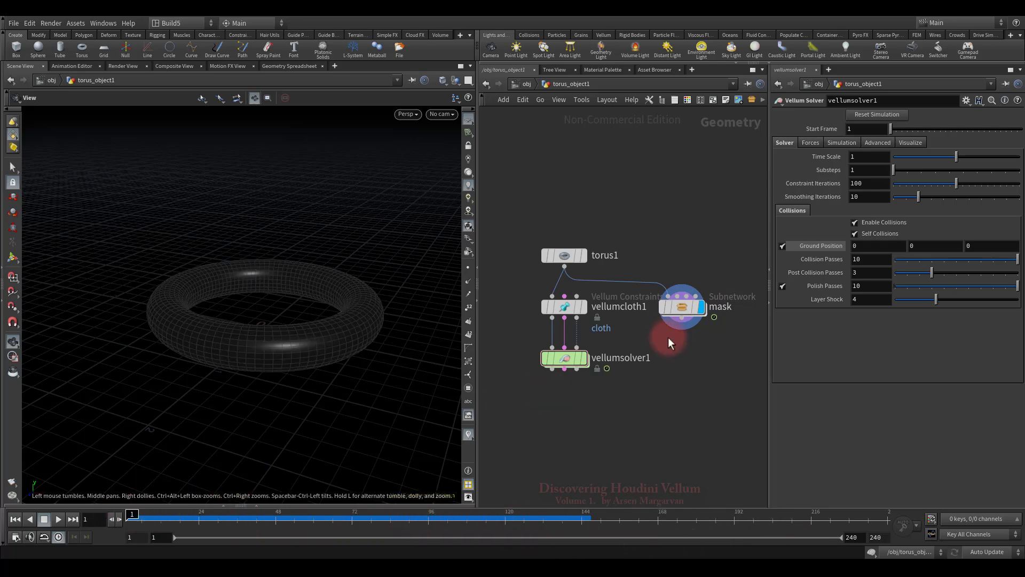
double_click(684, 309)
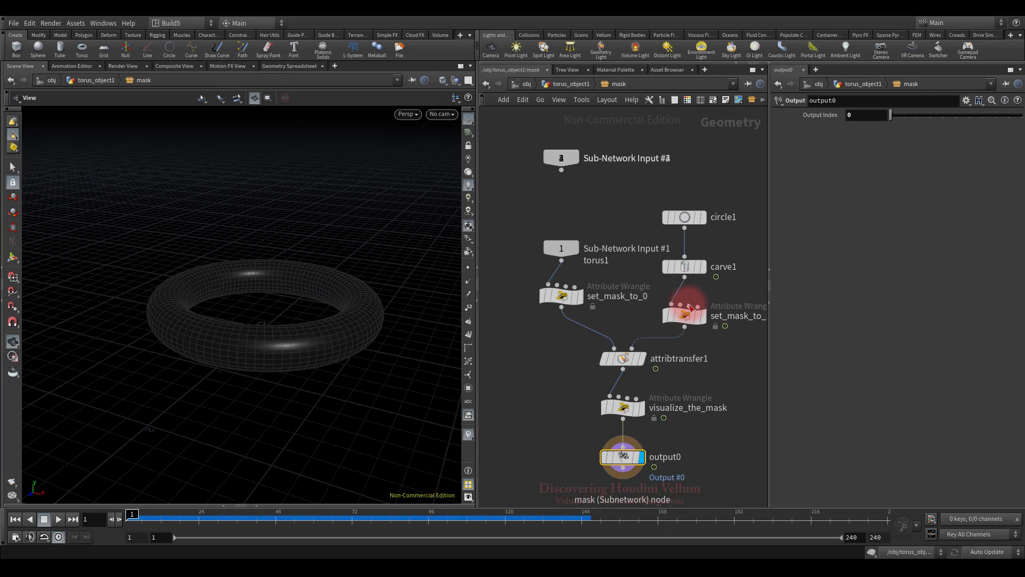
click(703, 266)
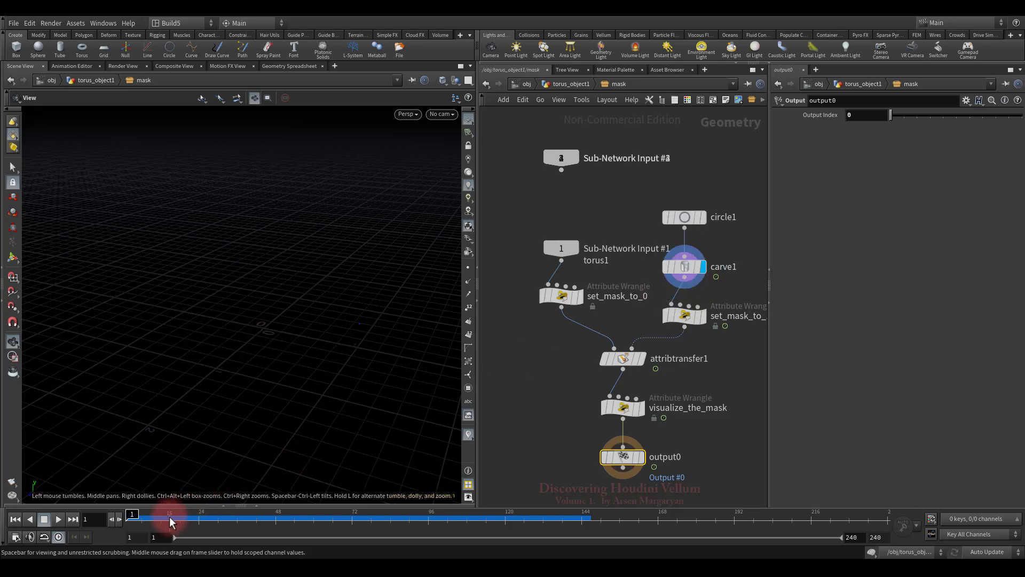
drag(169, 517, 107, 531)
drag(652, 295, 689, 332)
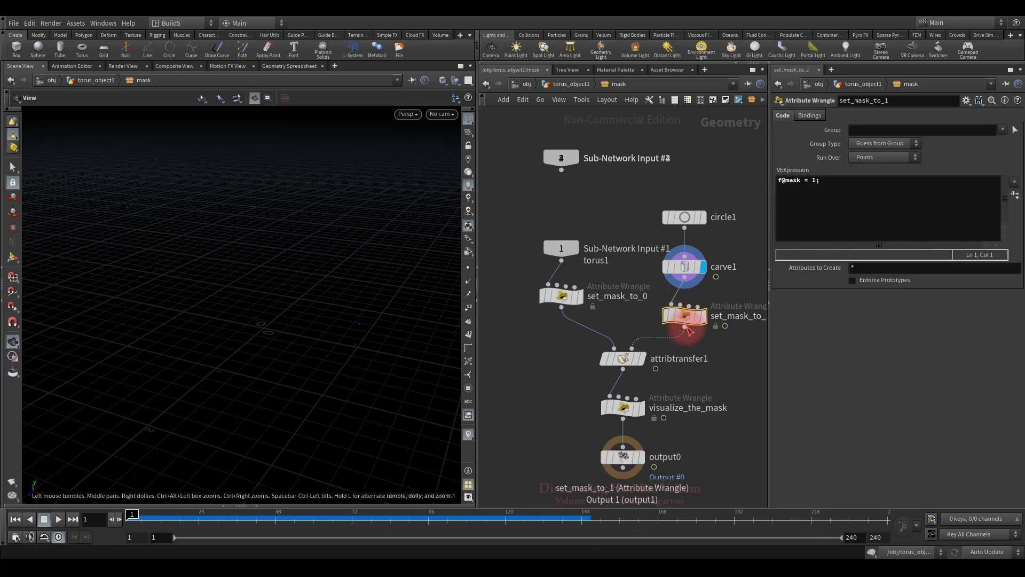
drag(506, 287, 584, 322)
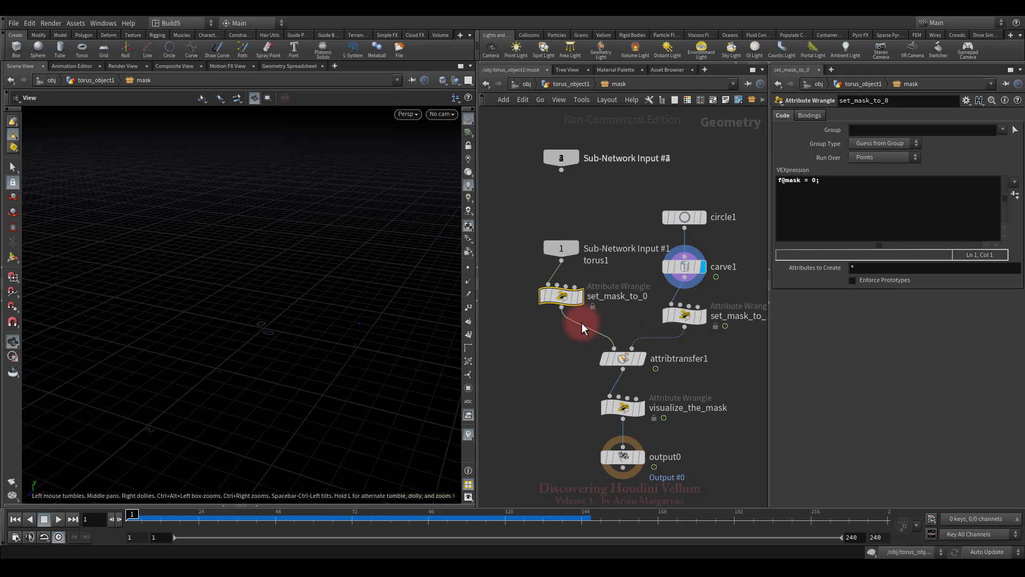
click(608, 358)
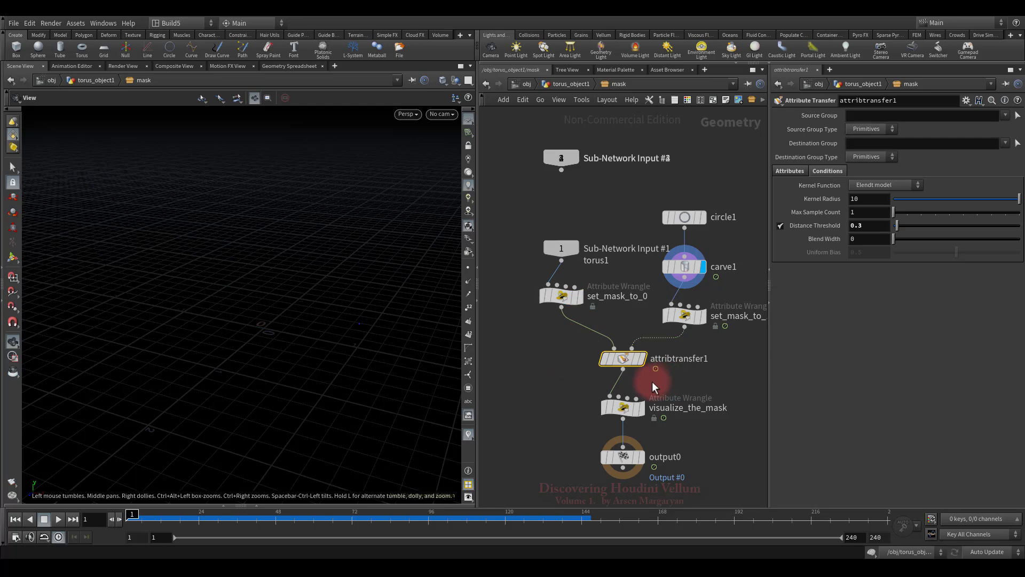
drag(560, 393, 669, 434)
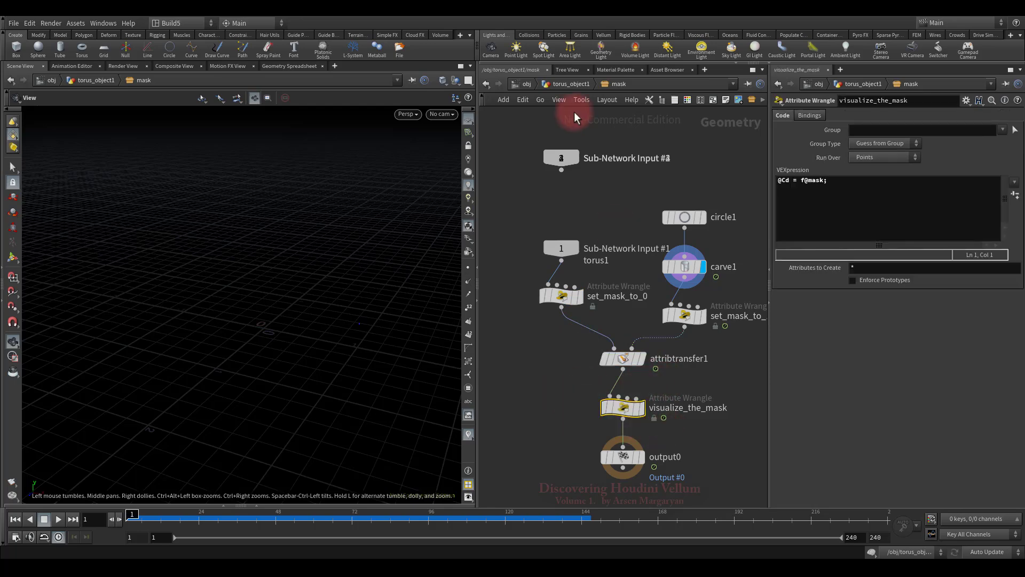
click(562, 86)
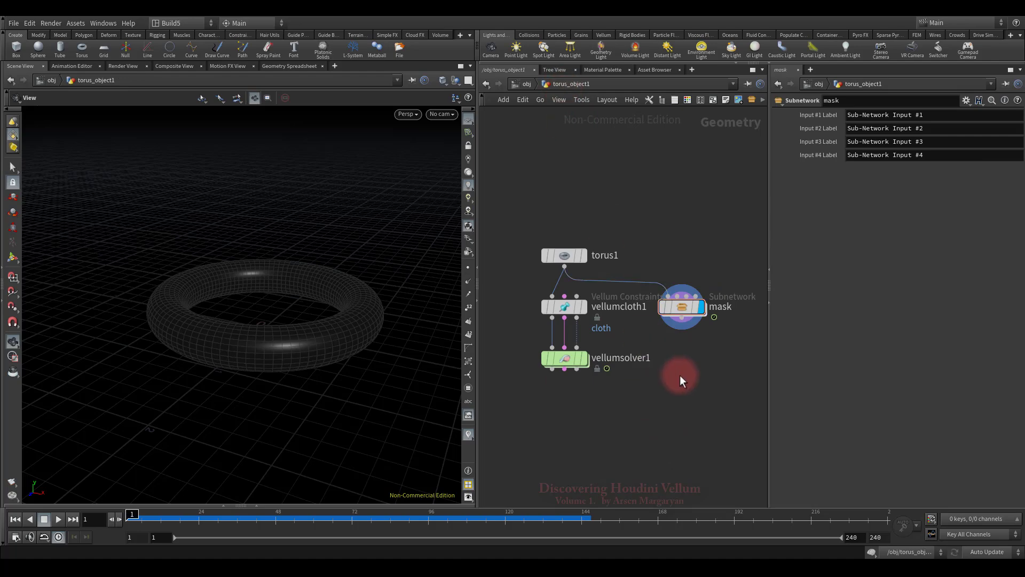
Add a Null below the mask subnetwork, wire mask's output into it, and name it OUT_mask.
key(Tab)
text(null)
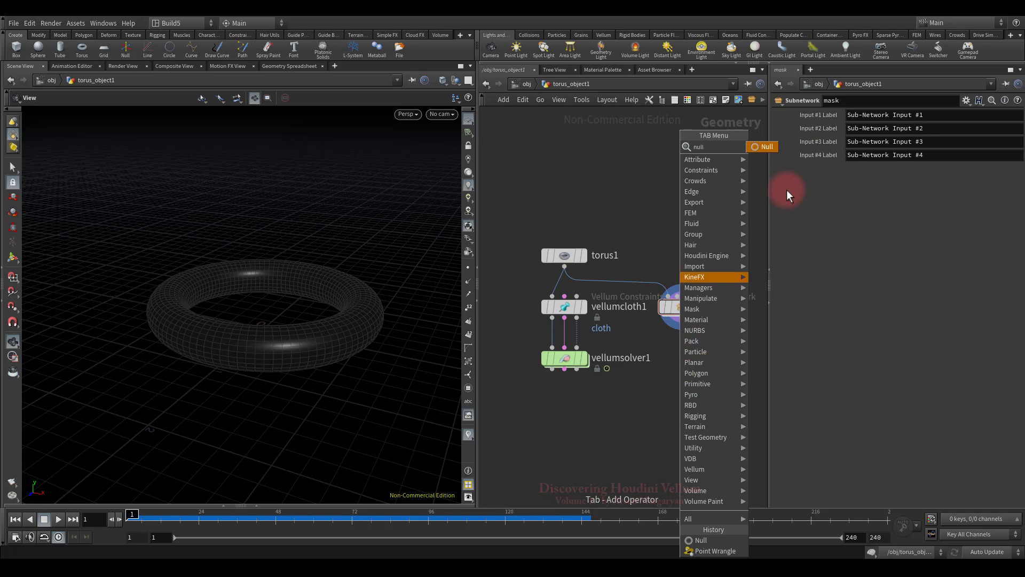
click(760, 148)
click(682, 358)
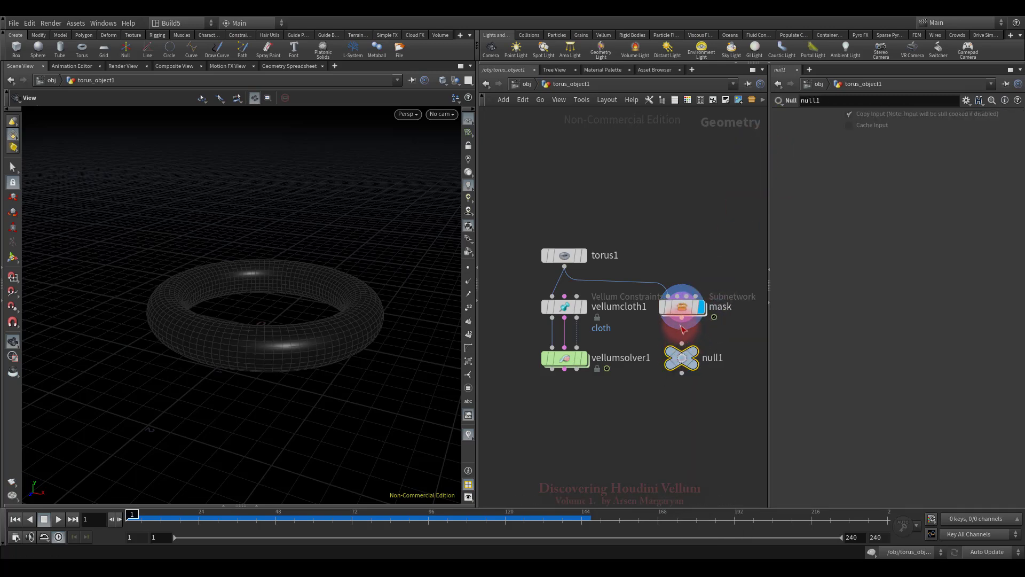
click(681, 343)
click(682, 345)
double_click(711, 357)
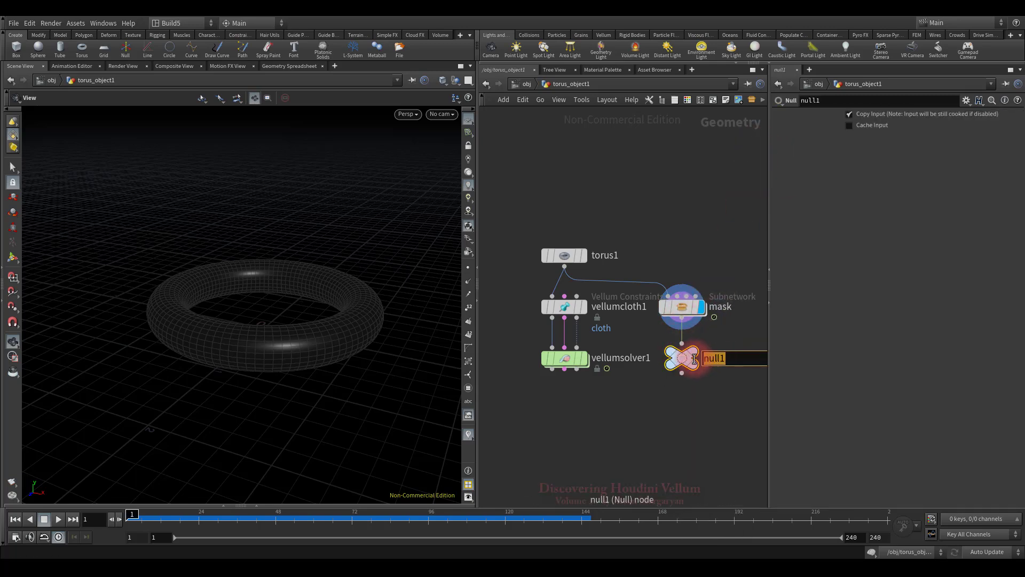
text(OUT_mask)
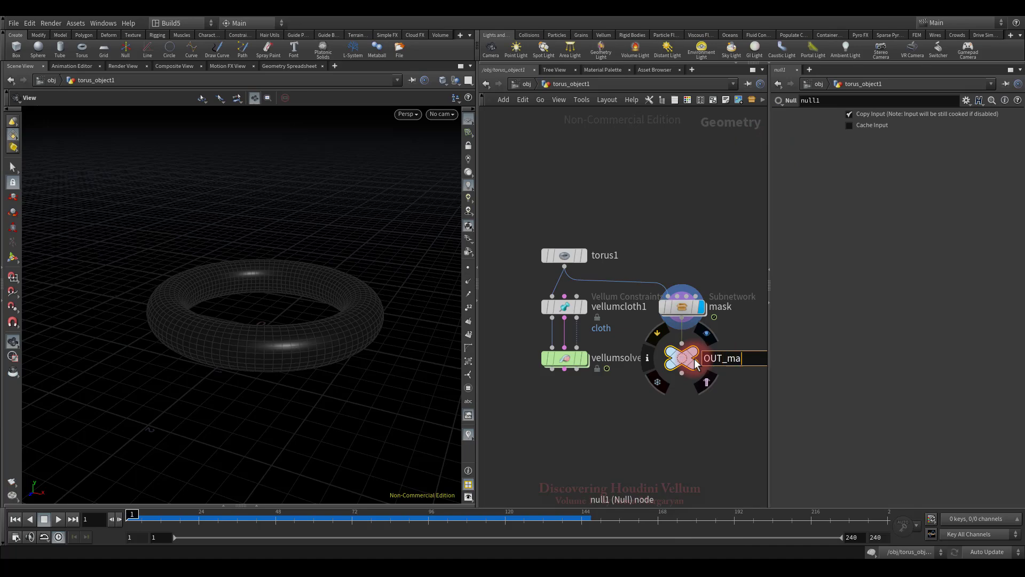
key(Return)
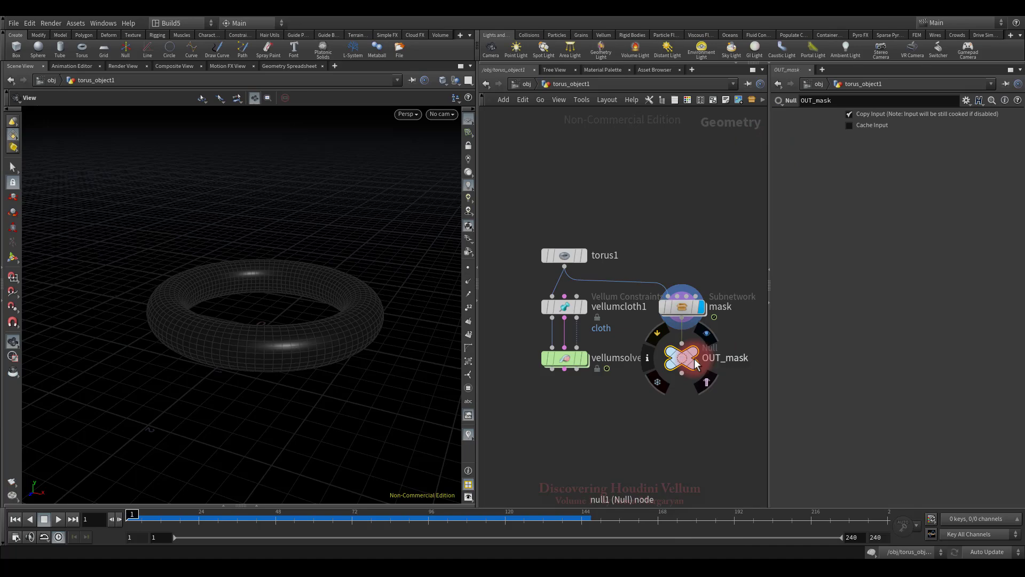
Display vellumsolver1, and inside its forces network wire a new Vellum Constraint Property into force_output.
click(584, 363)
double_click(573, 360)
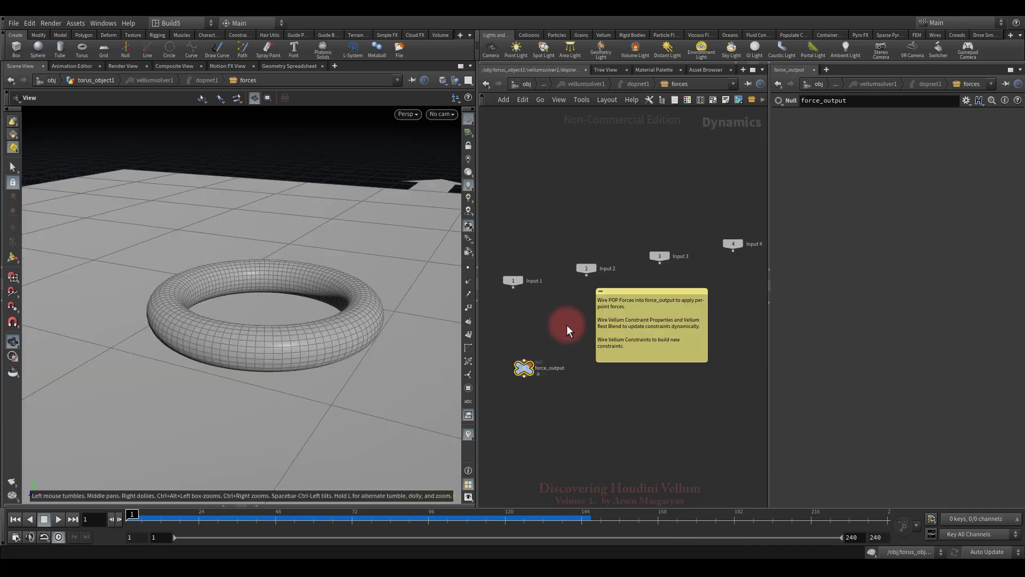
middle_drag(709, 362, 668, 341)
key(Tab)
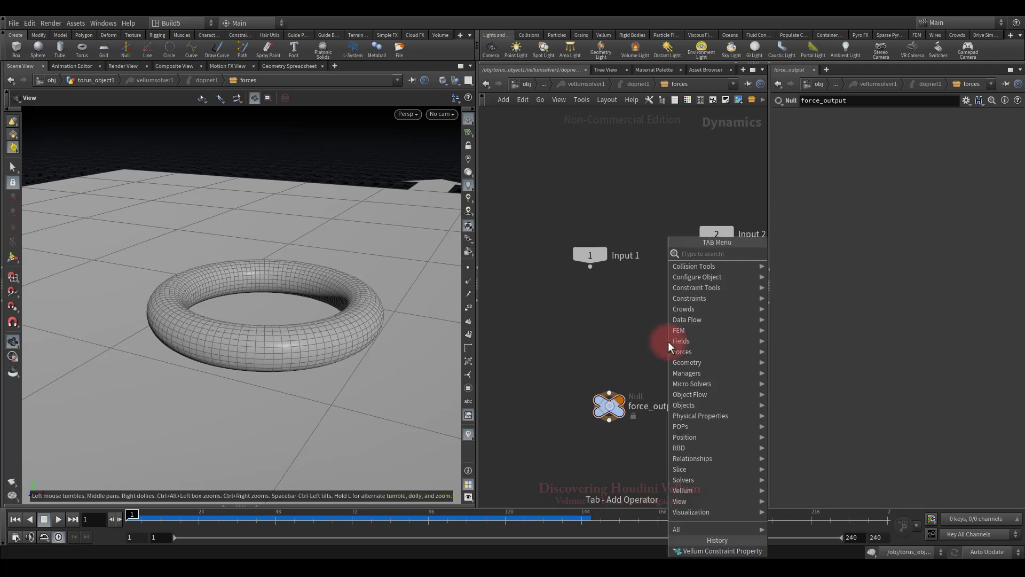
text(vell)
click(804, 251)
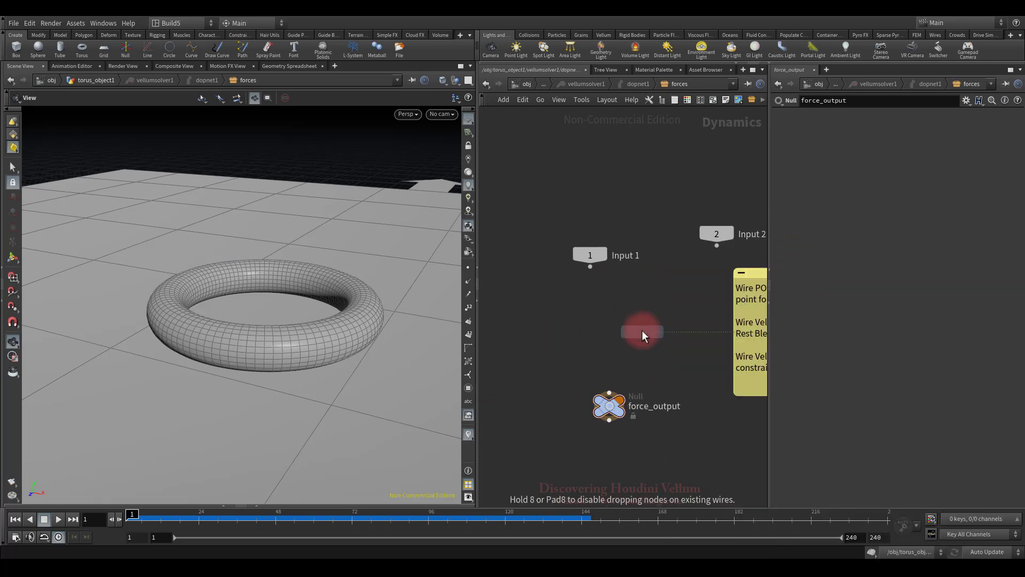
click(611, 325)
click(609, 336)
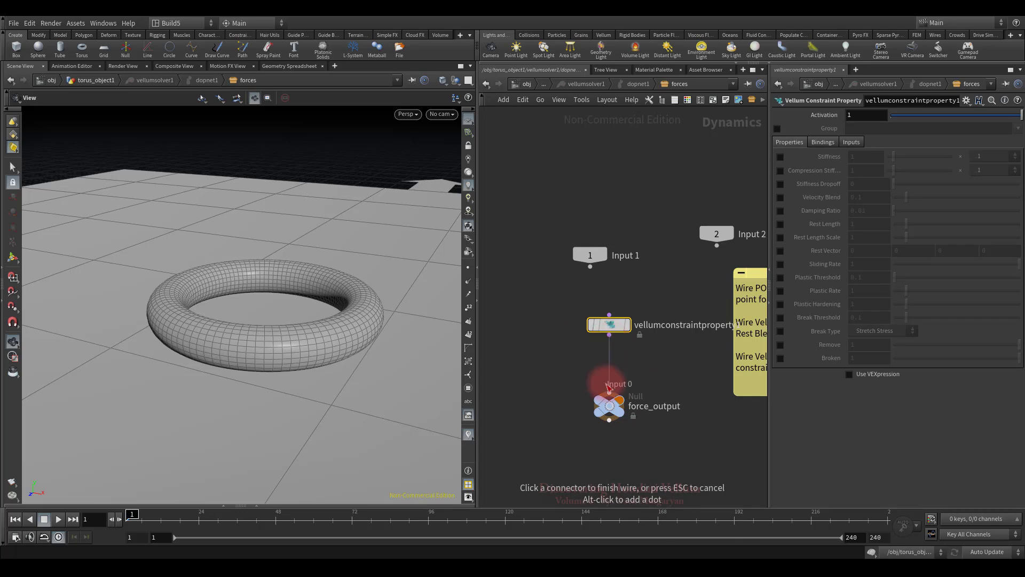
click(608, 388)
Limit the constraint property to the bend group, set stiffness to 1e+10, and enable Use VEXpression.
click(777, 129)
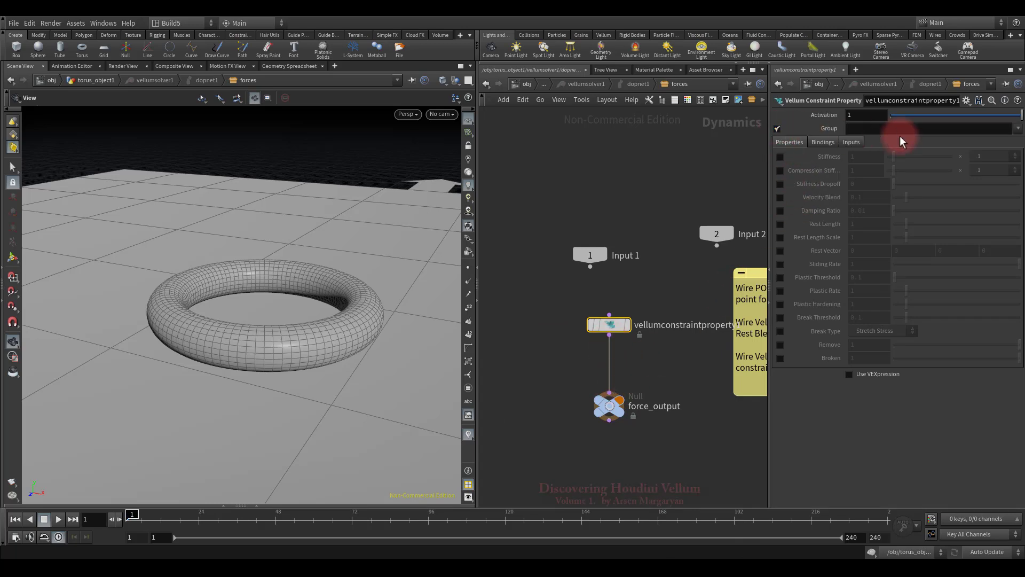
click(1017, 128)
click(1009, 142)
click(779, 156)
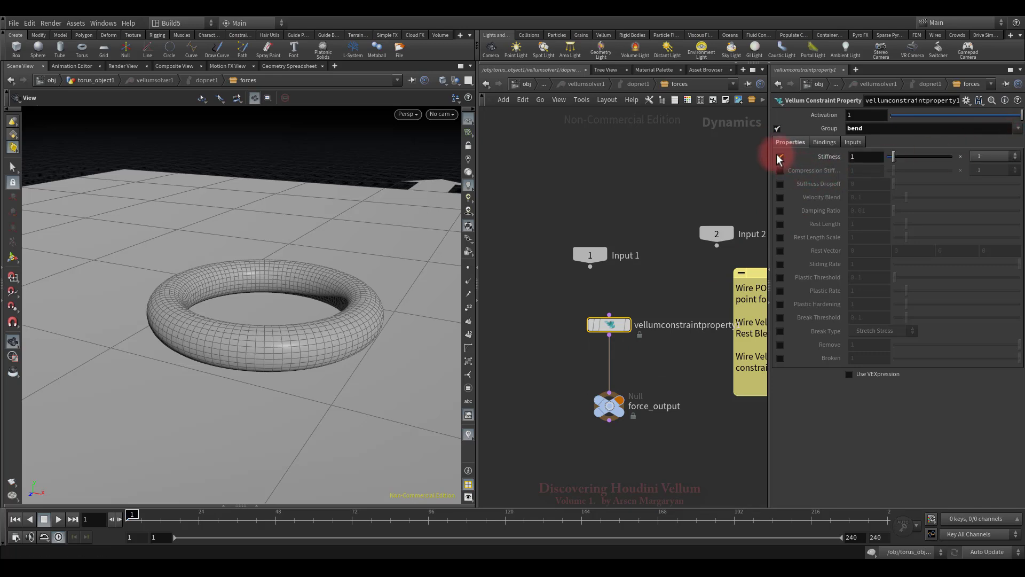
click(1015, 156)
click(987, 164)
click(848, 374)
click(832, 397)
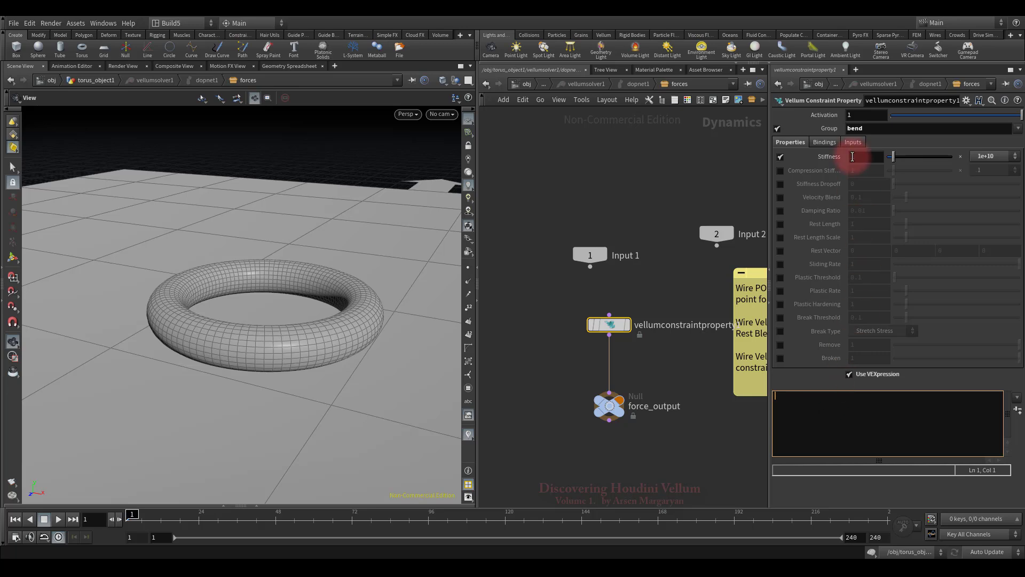
Set Input 3 of vellumconstraintproperty1 to SOP, reading /obj/torus_object1/OUT_mask.
click(856, 142)
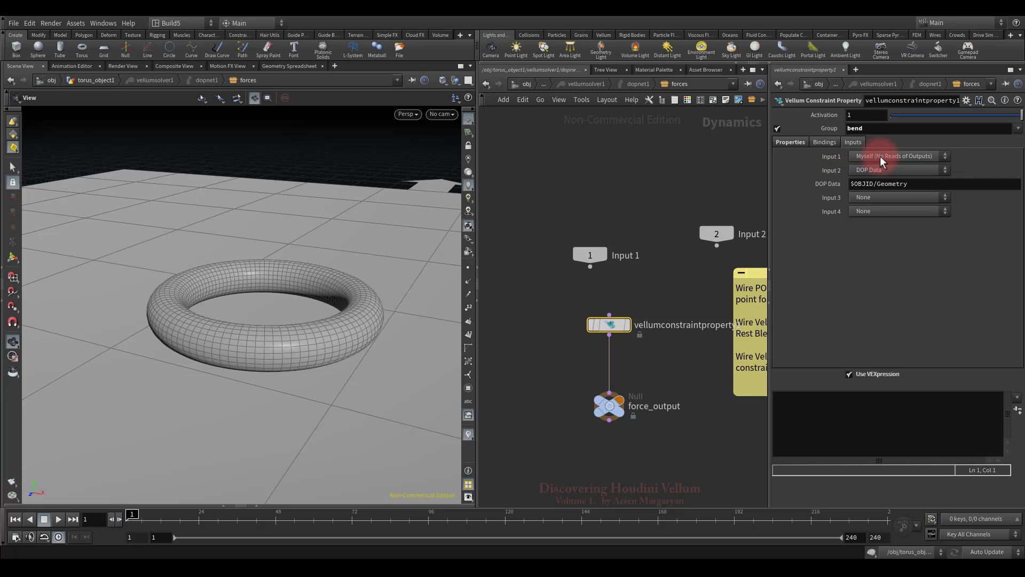
click(825, 141)
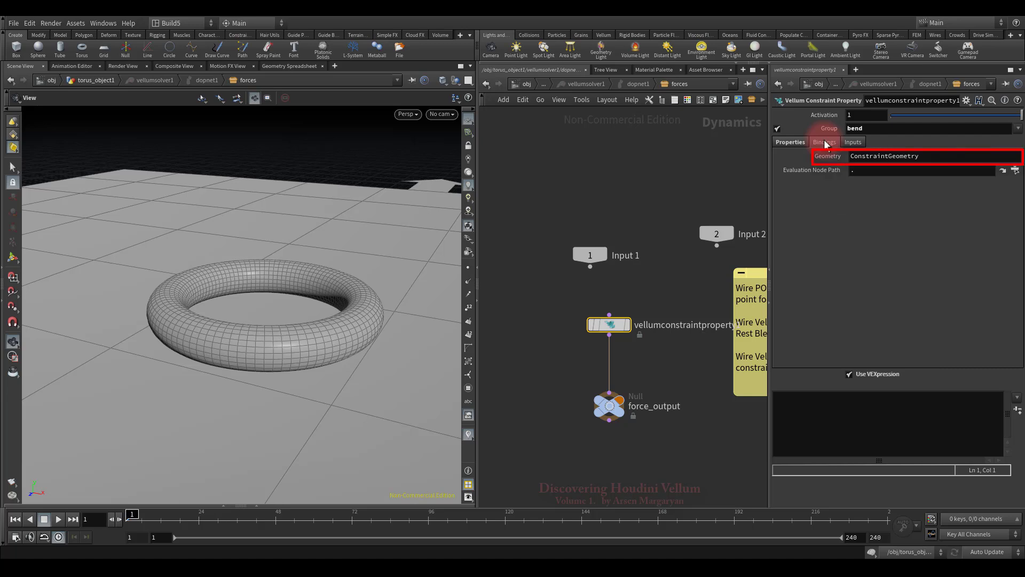
click(856, 143)
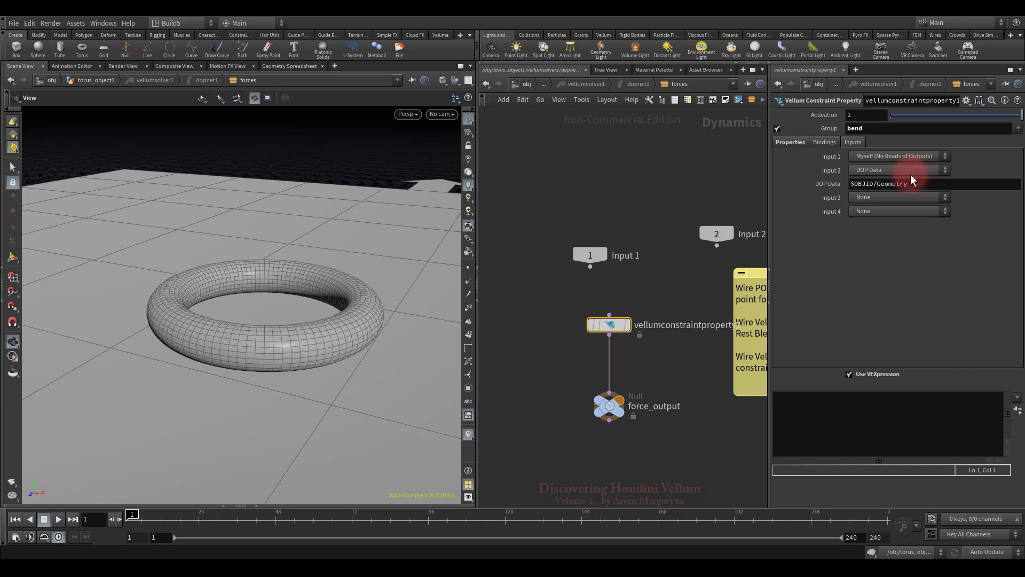
click(909, 198)
click(908, 223)
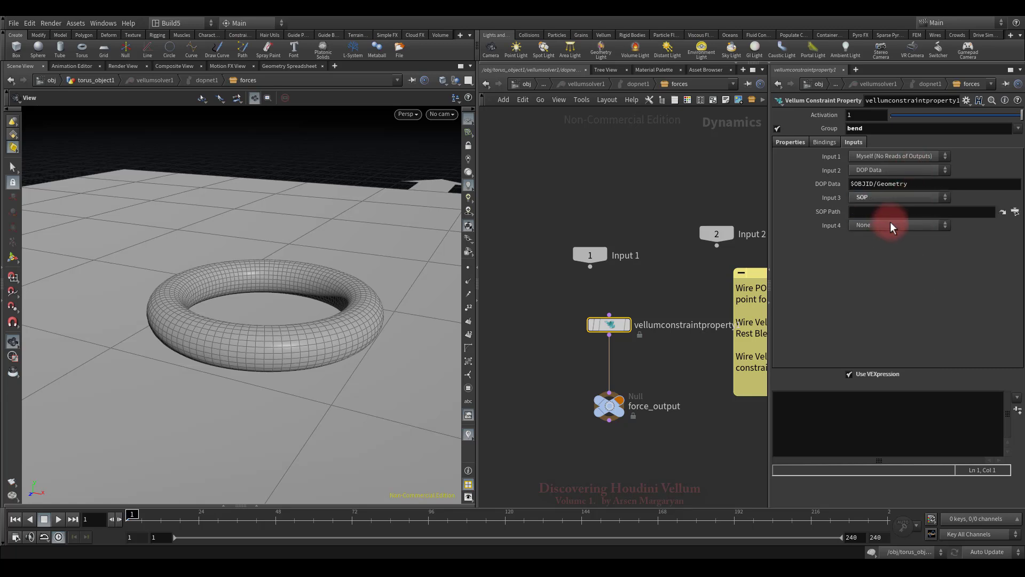
click(1015, 211)
scroll(974, 210, up, 2)
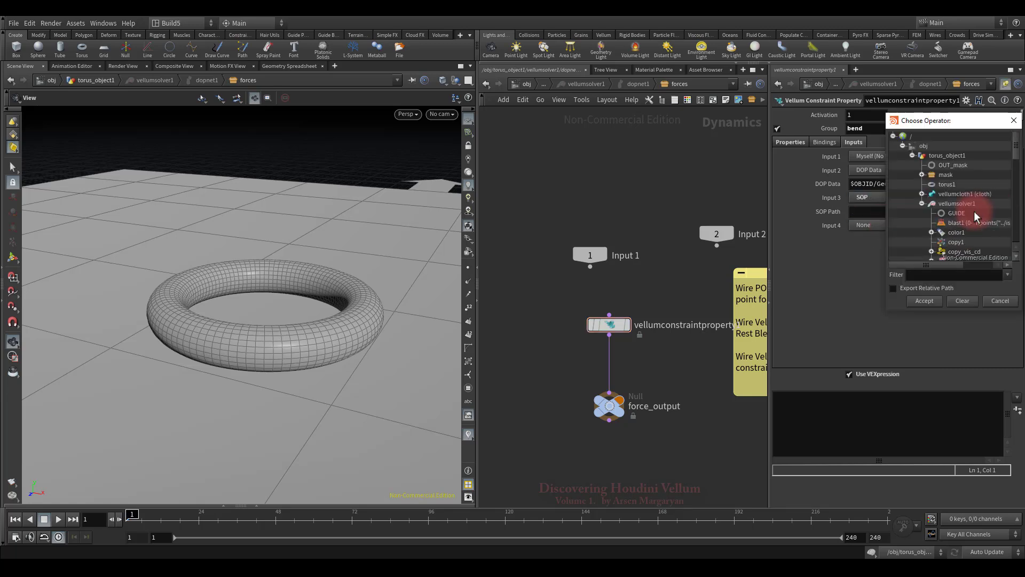
click(949, 165)
click(923, 301)
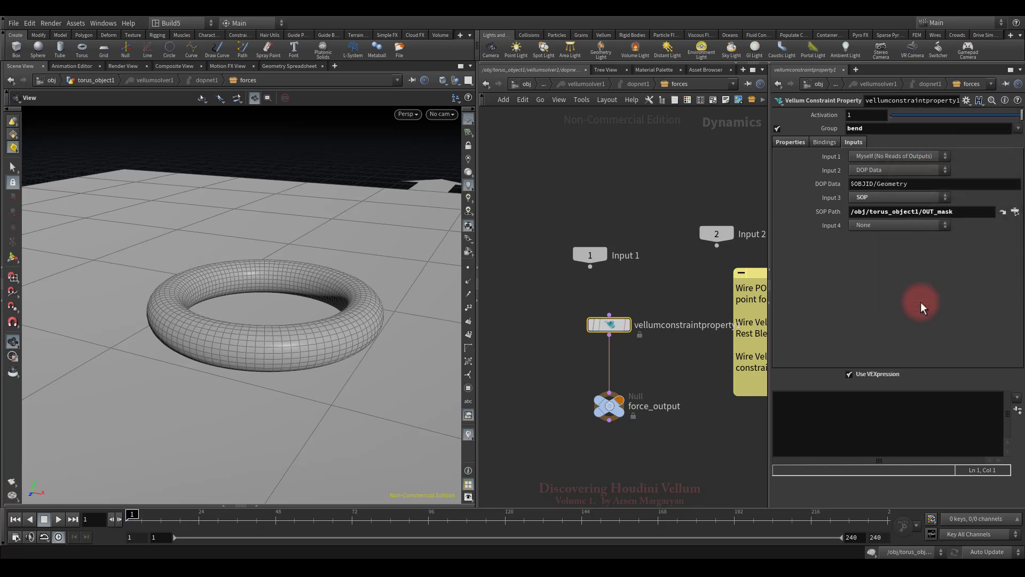
click(787, 141)
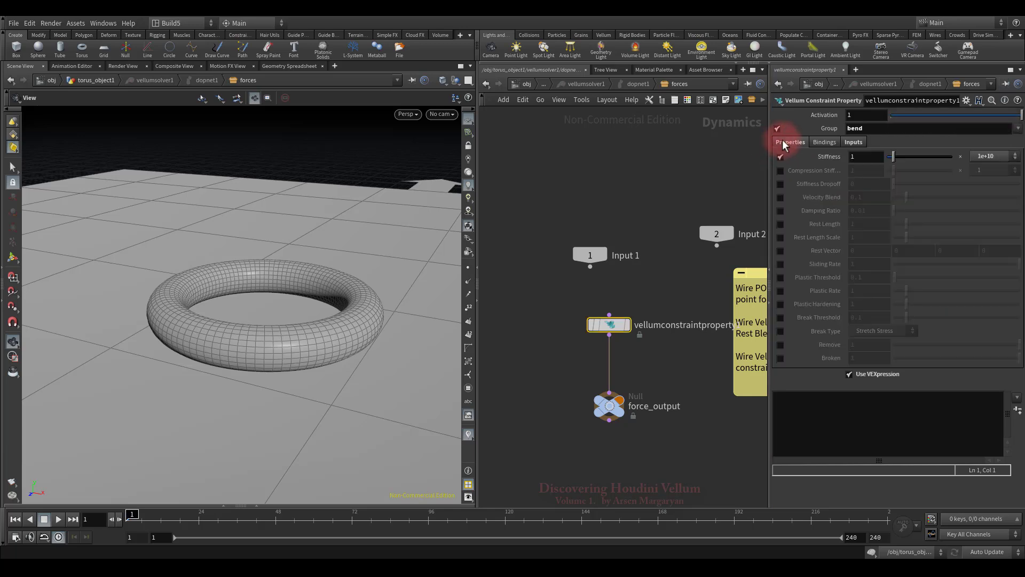
click(794, 410)
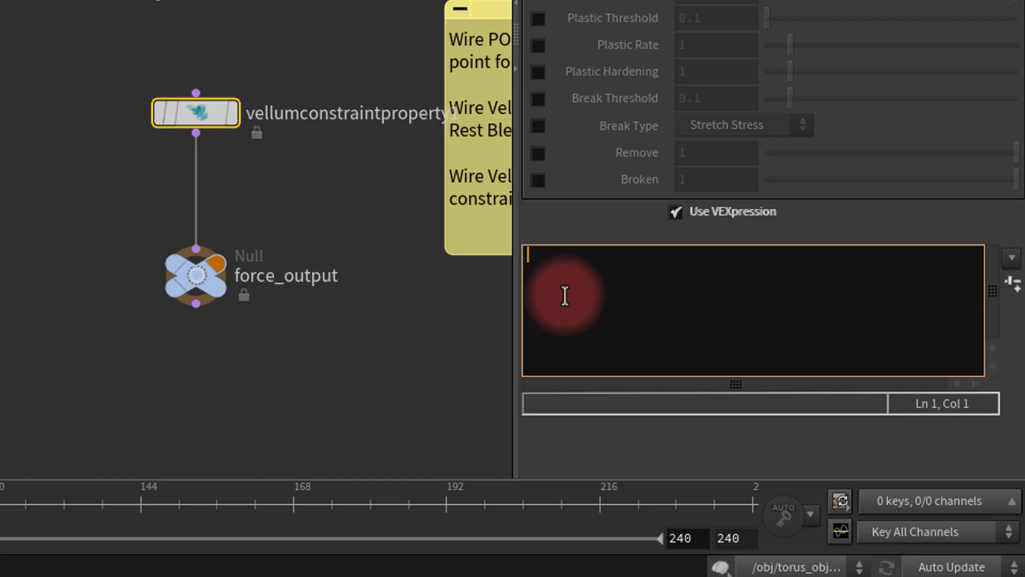
text(stiffness *=)
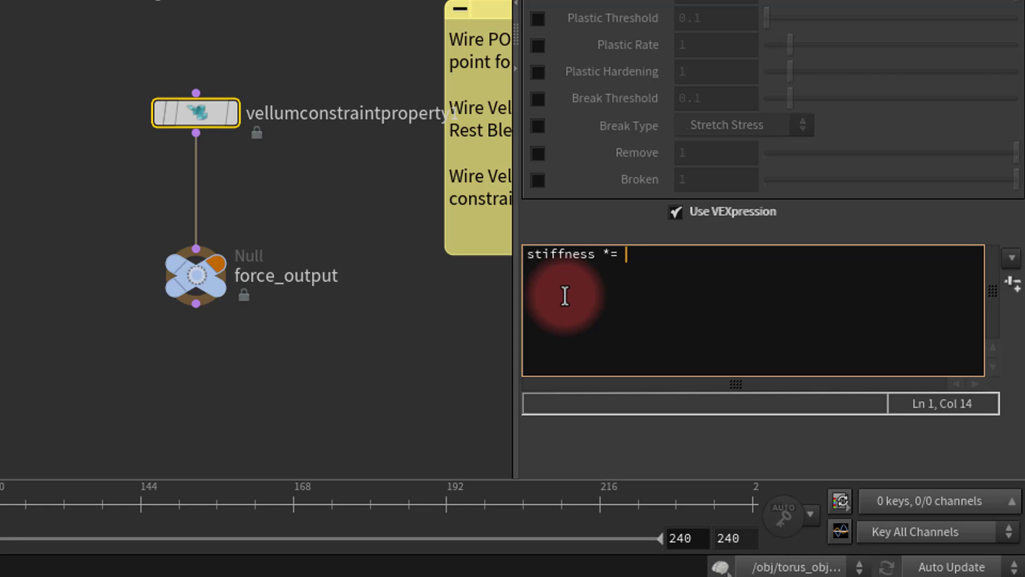
text(point)
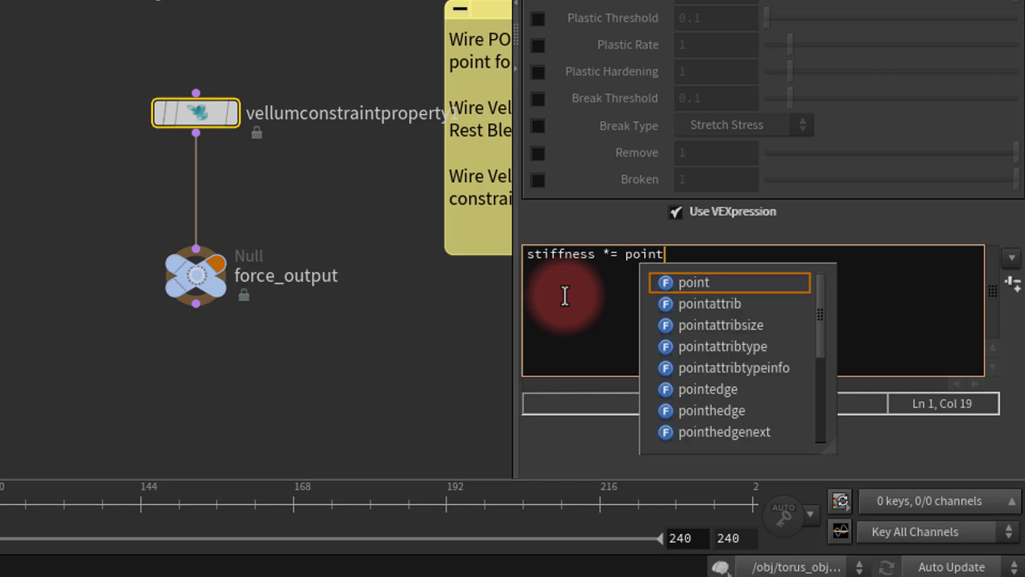
text((2, "mask", @ptnum);)
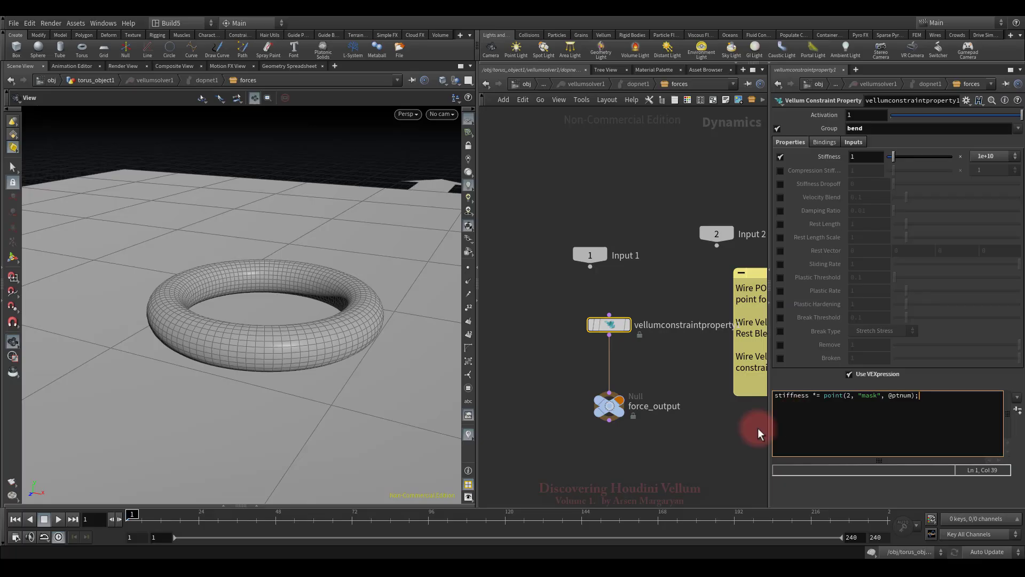
Return to the torus_object1 network, play the cloth simulation, then stop and rewind.
click(627, 187)
click(540, 84)
click(560, 90)
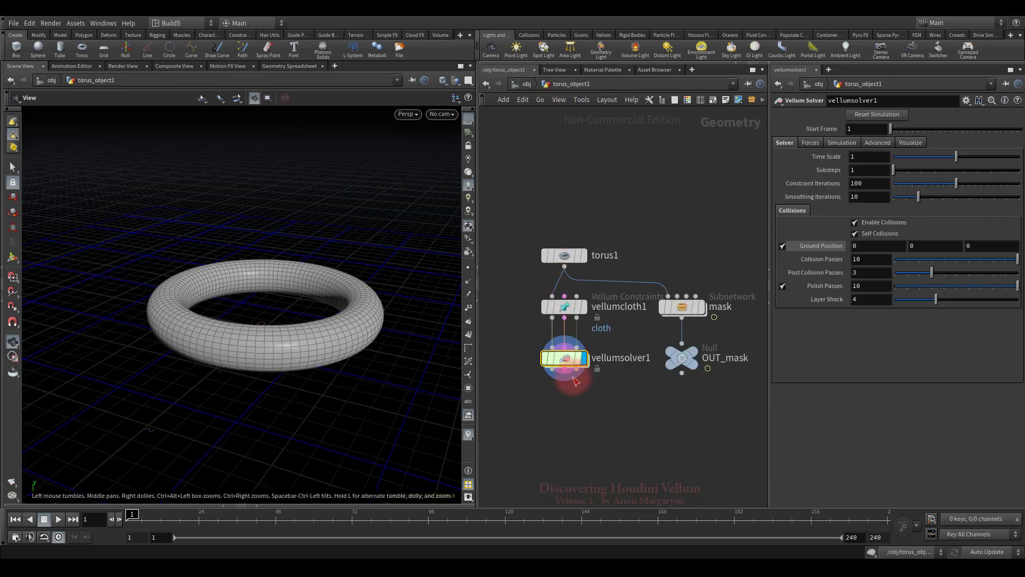
click(60, 518)
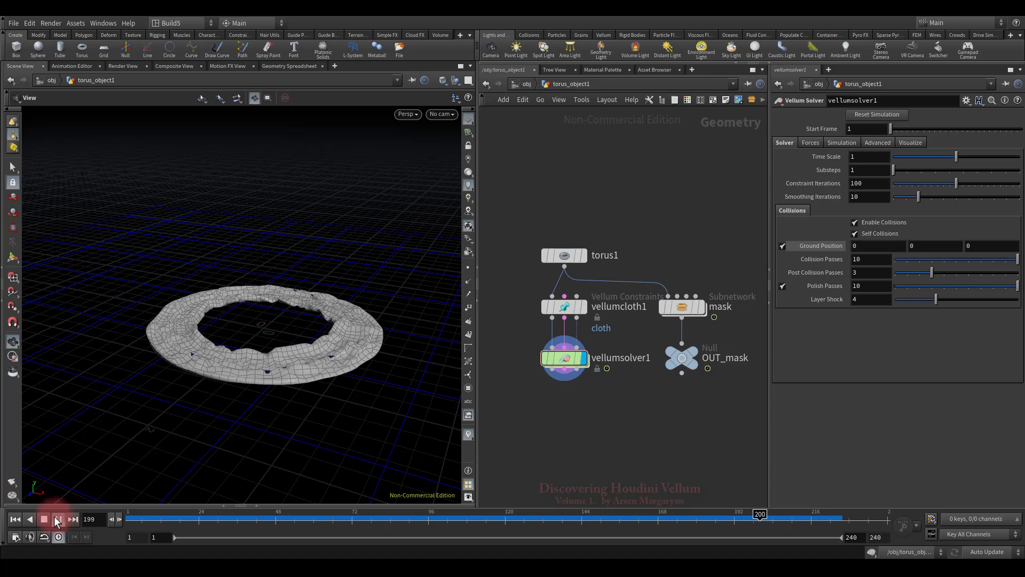
click(43, 518)
click(14, 520)
Replay the simulation, rewind to frame 1, and select vellumcloth1 to show its parameters.
click(58, 518)
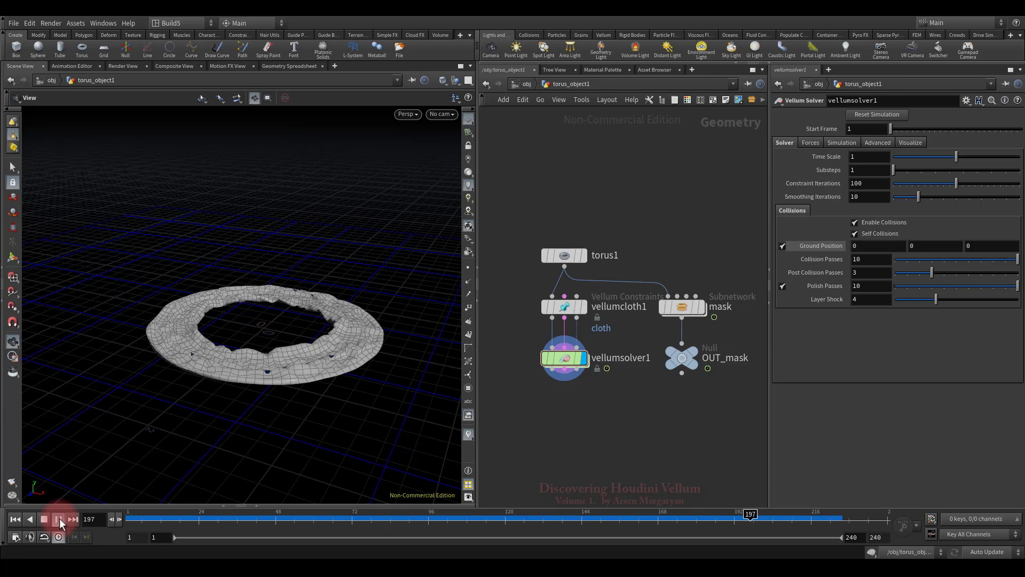
click(44, 519)
click(15, 519)
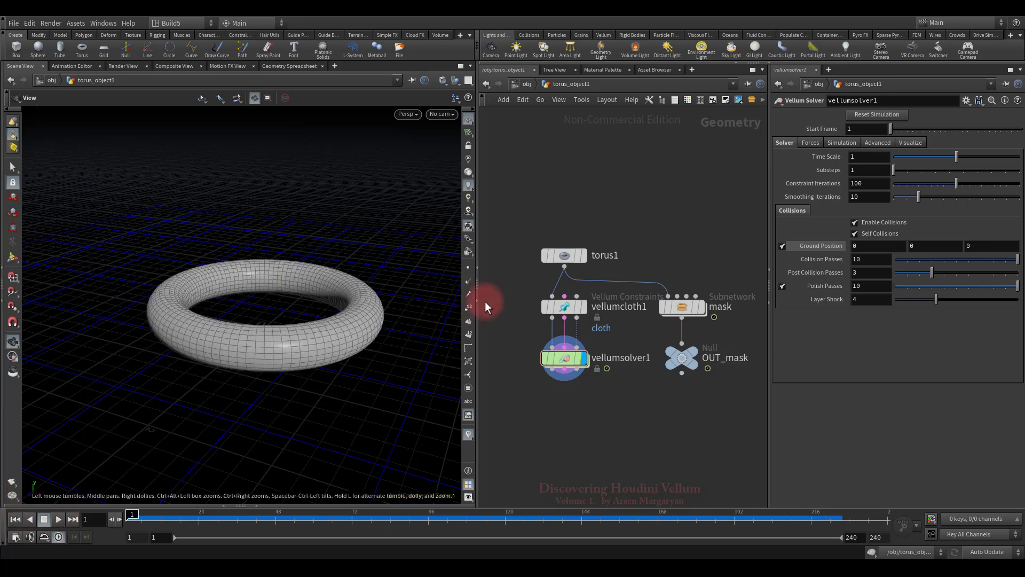
drag(572, 327, 572, 327)
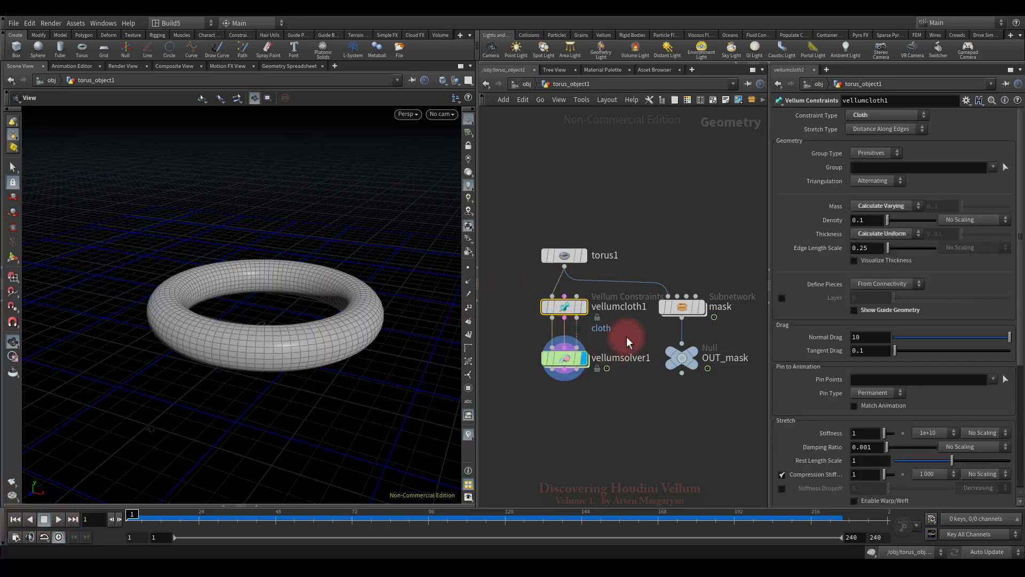